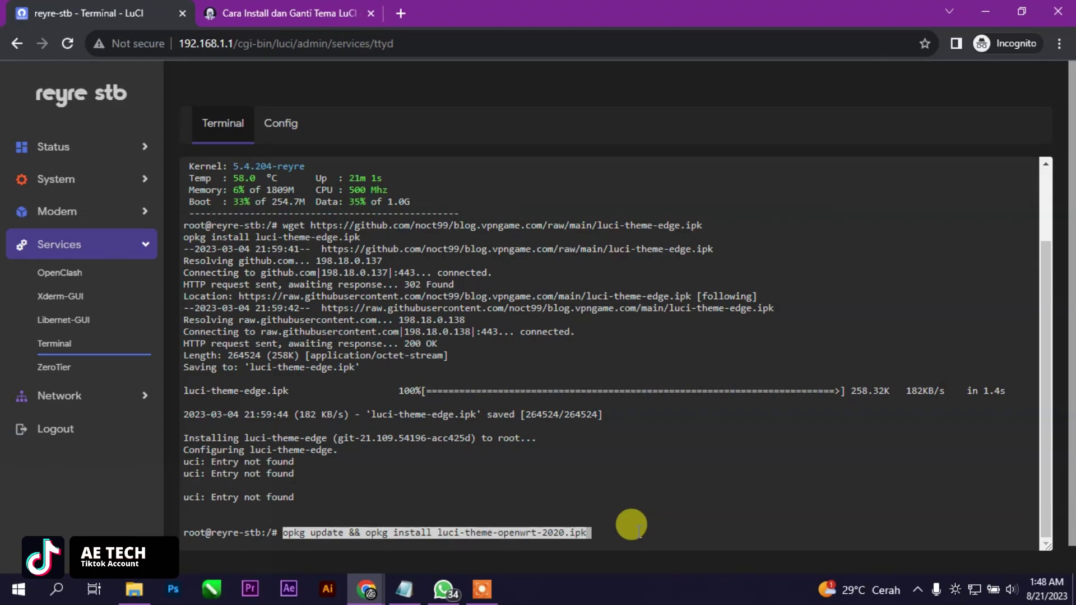
Run the openwrt-2020 theme install, then copy the OpenTomato install commands from the guide
key("Return")
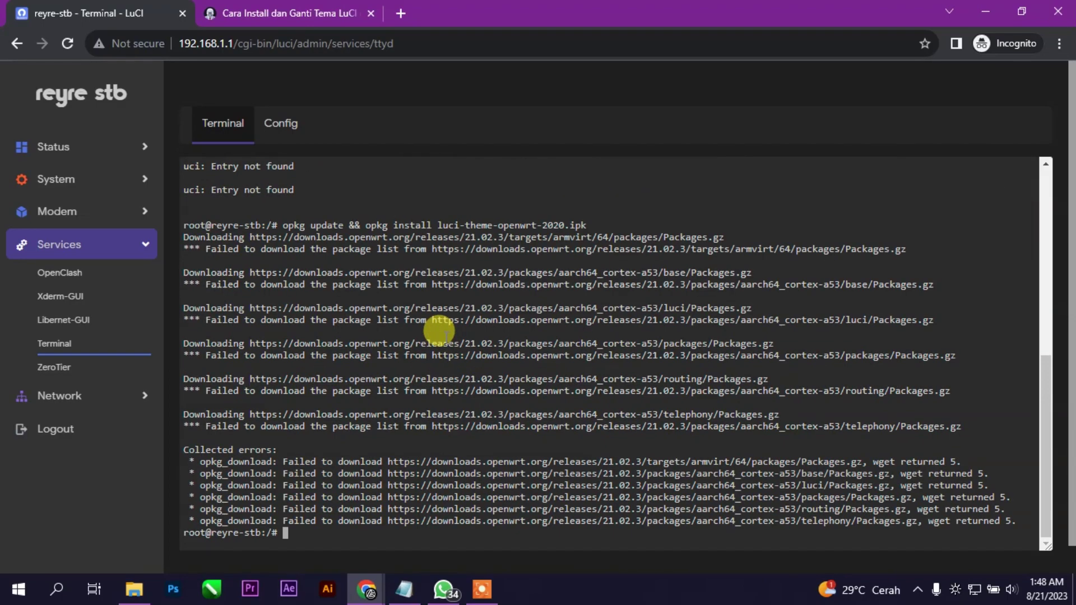
left_click(230, 13)
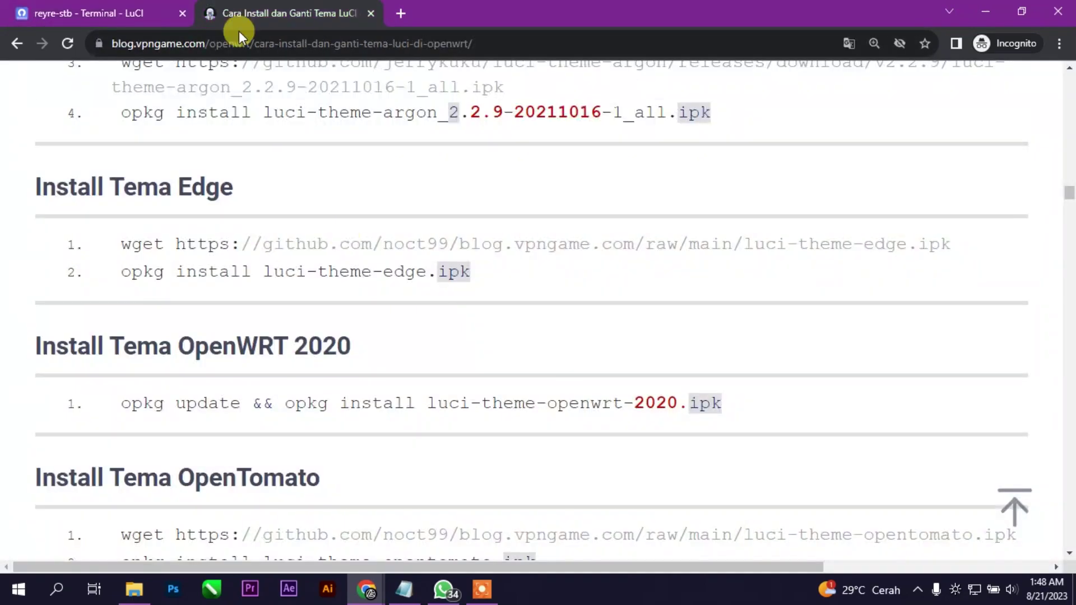
scroll(392, 415, "down", 1)
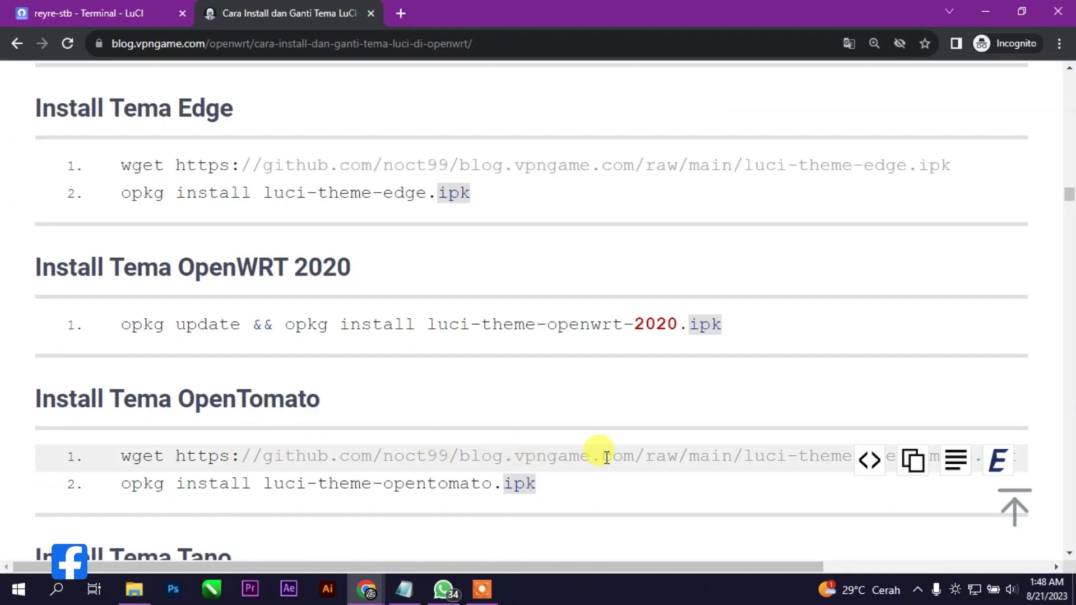
left_click(913, 460)
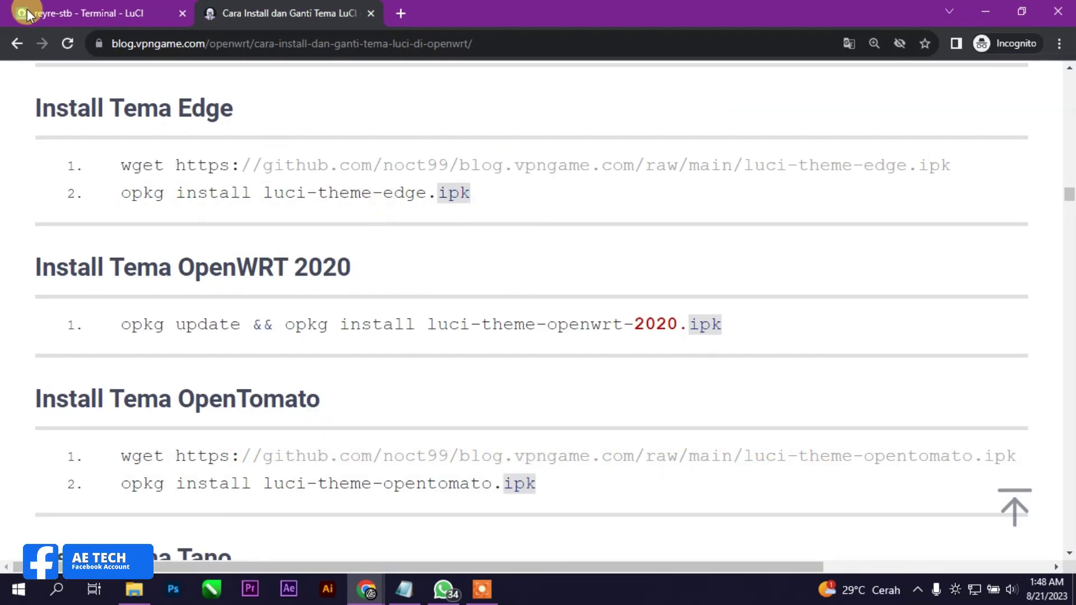
Paste the OpenTomato install commands into the router terminal and review the output
left_click(28, 12)
right_click(347, 530)
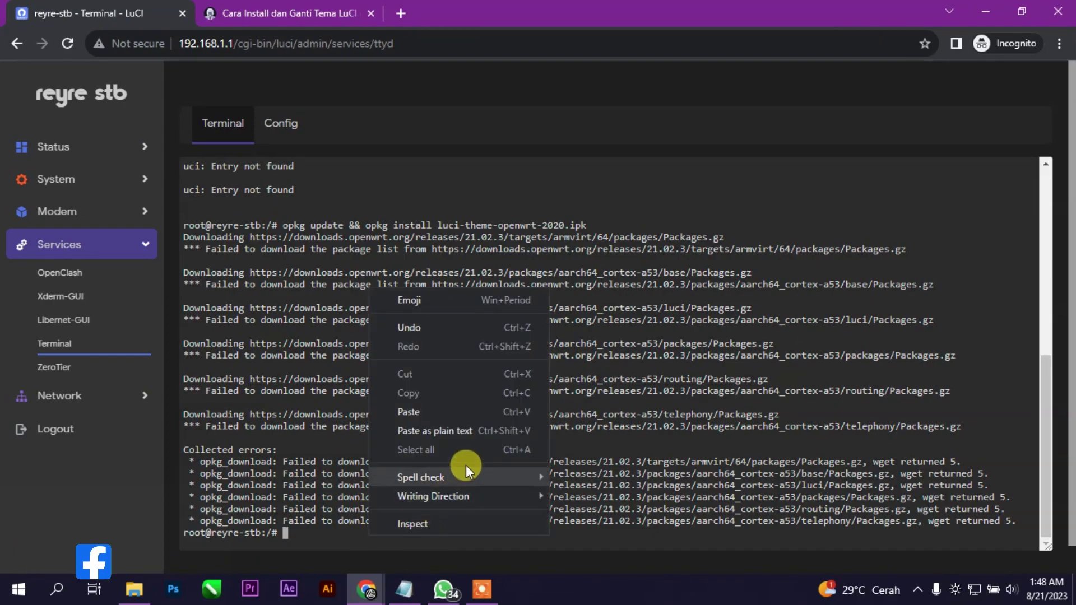
left_click(434, 417)
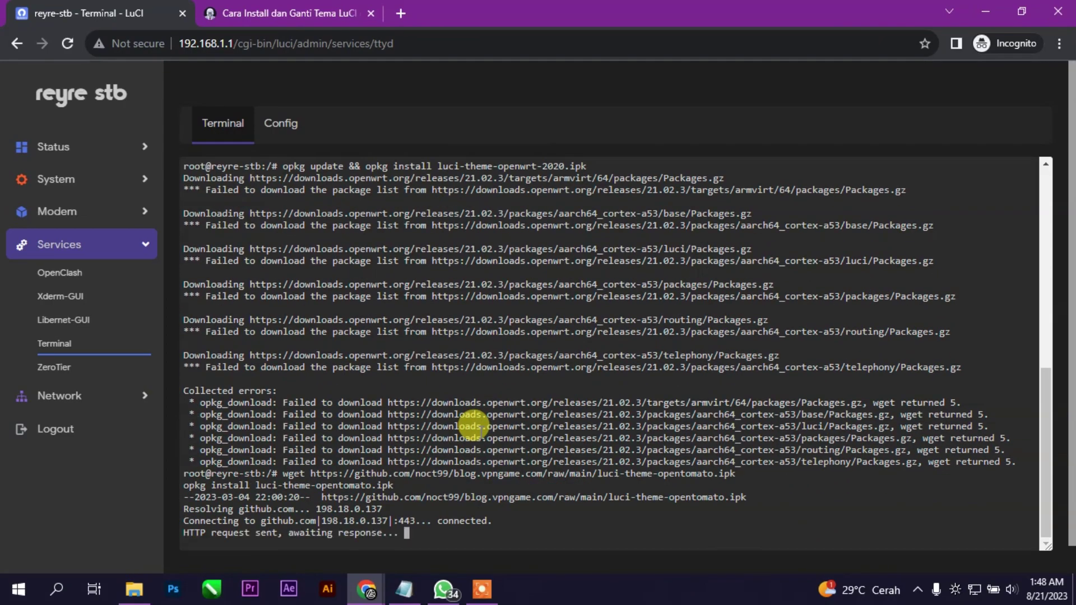
scroll(342, 322, "up", 4)
scroll(338, 320, "up", 7)
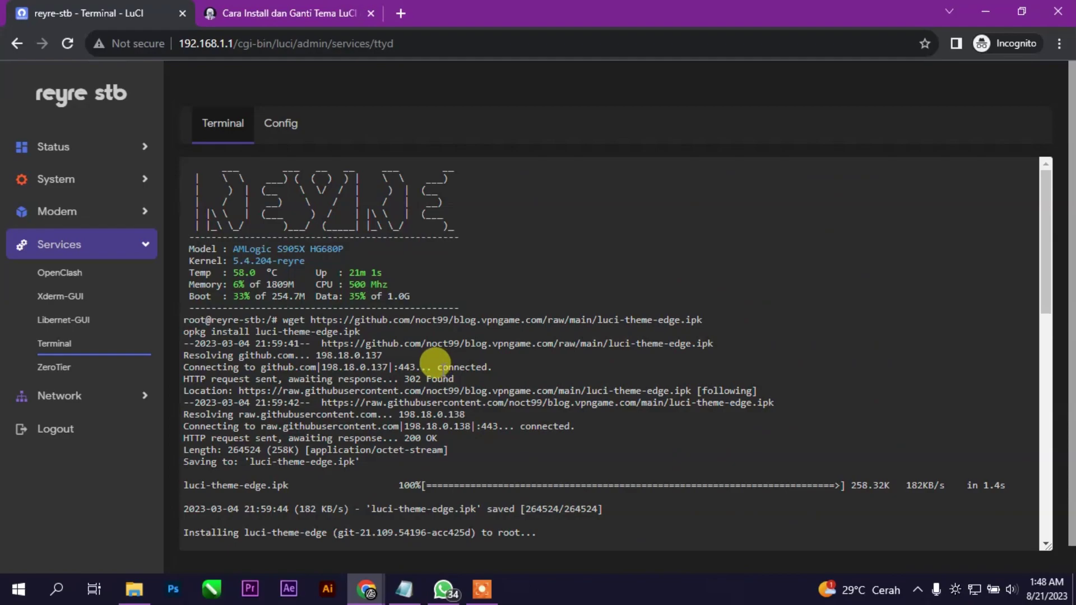
scroll(433, 295, "down", 7)
scroll(442, 329, "up", 2)
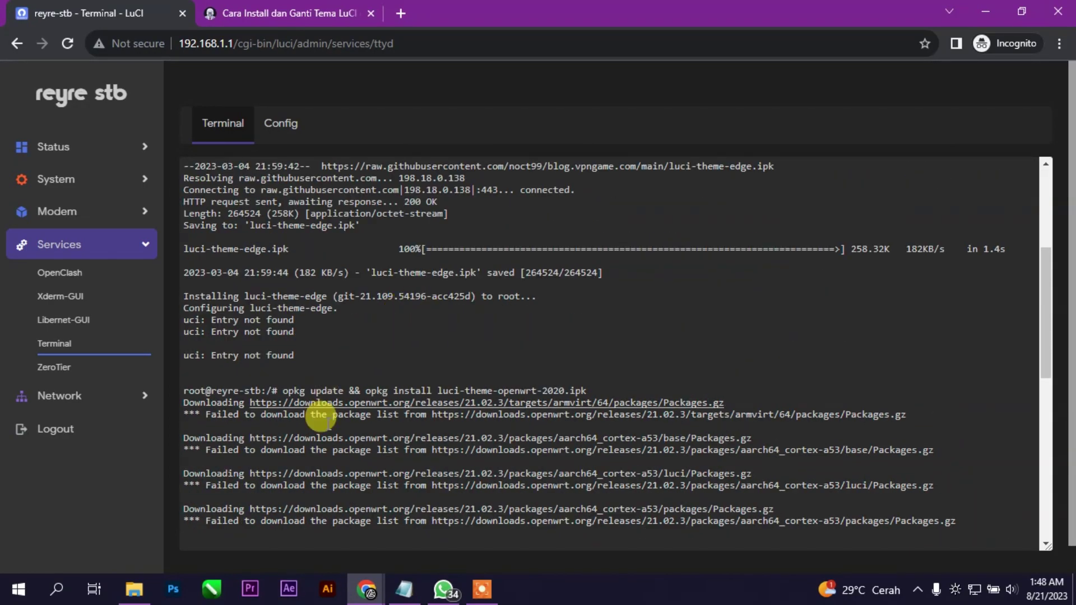
scroll(415, 420, "down", 5)
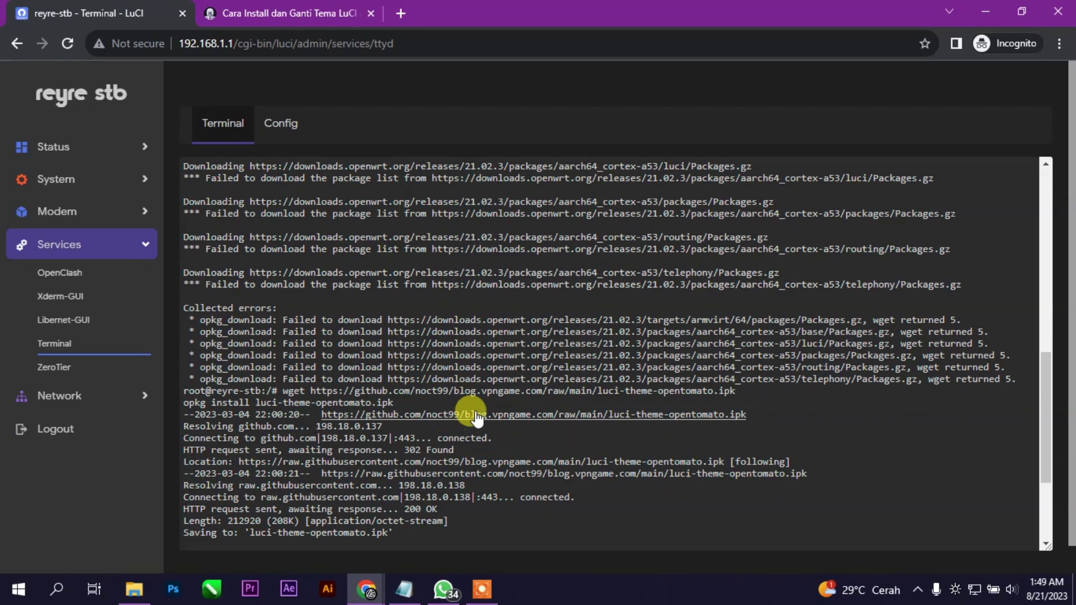
scroll(538, 471, "down", 3)
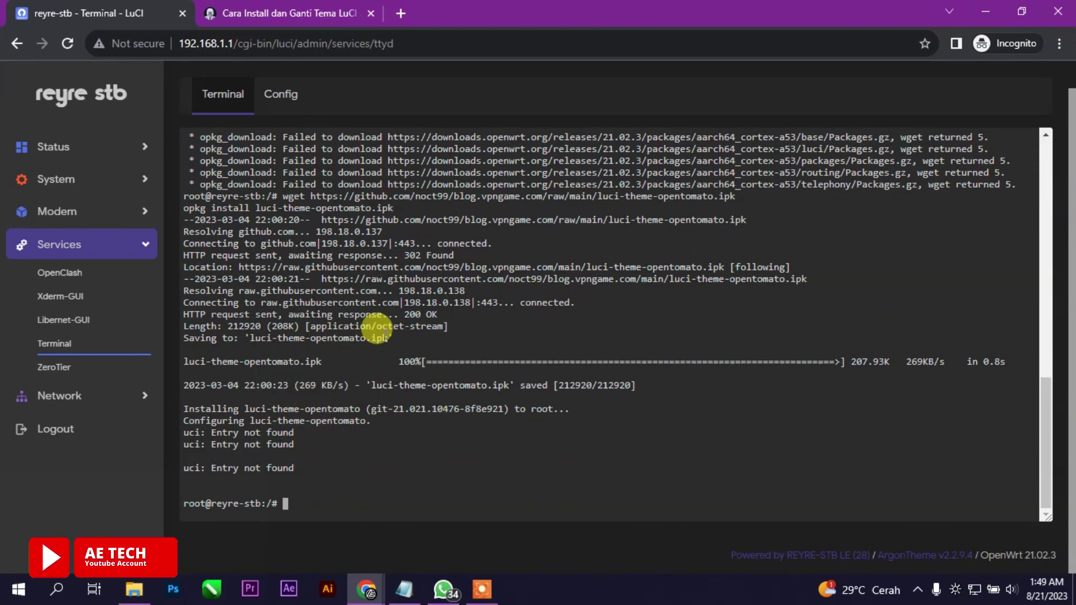
Copy the Tano theme install commands from the installation guide
left_click(304, 19)
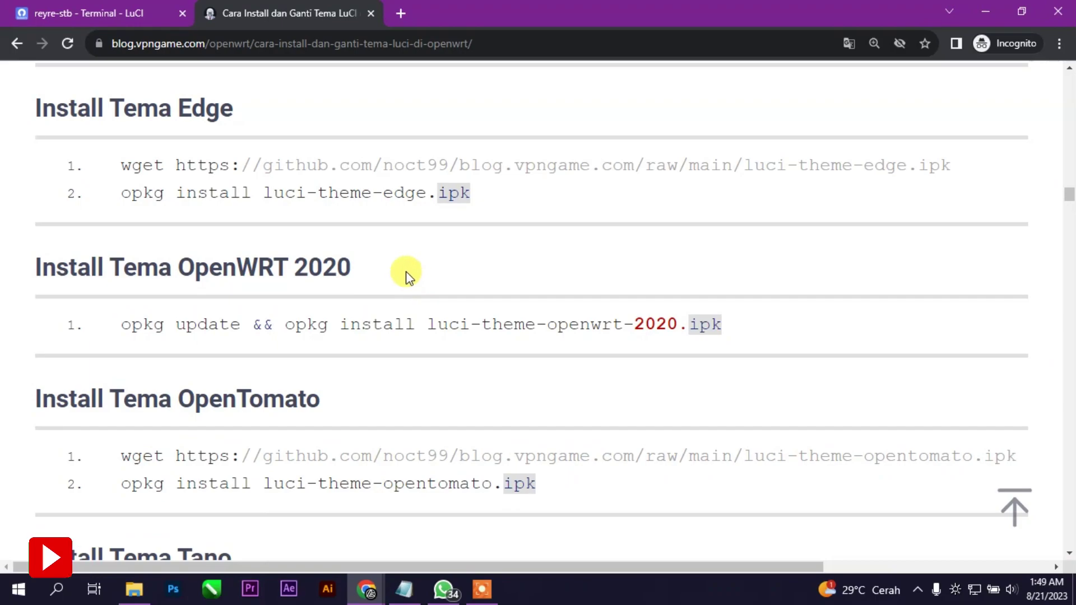
scroll(413, 281, "down", 5)
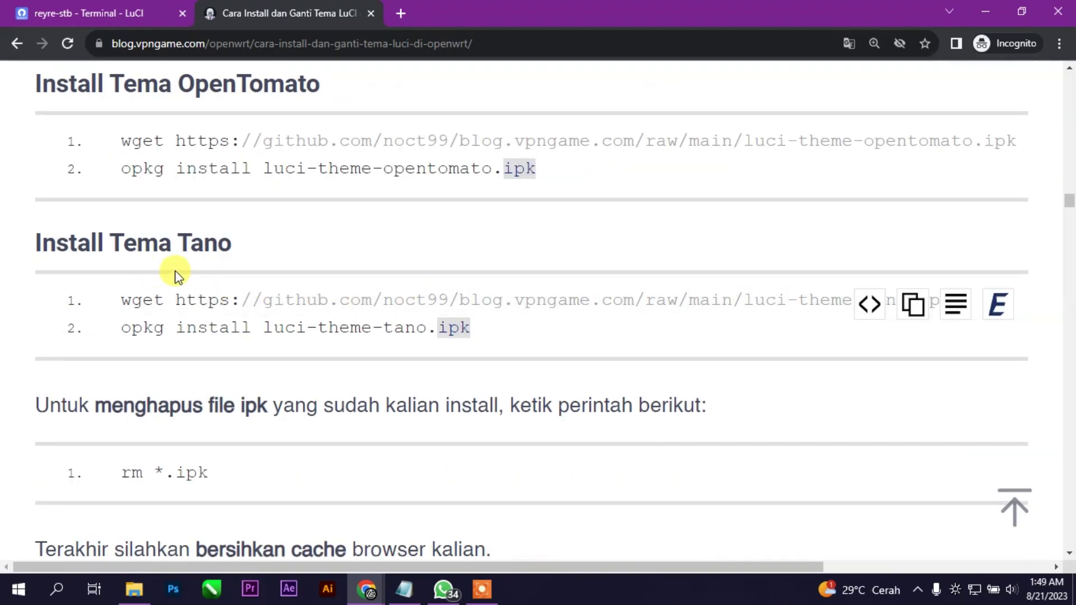
scroll(291, 277, "up", 1)
mouse_move(620, 401)
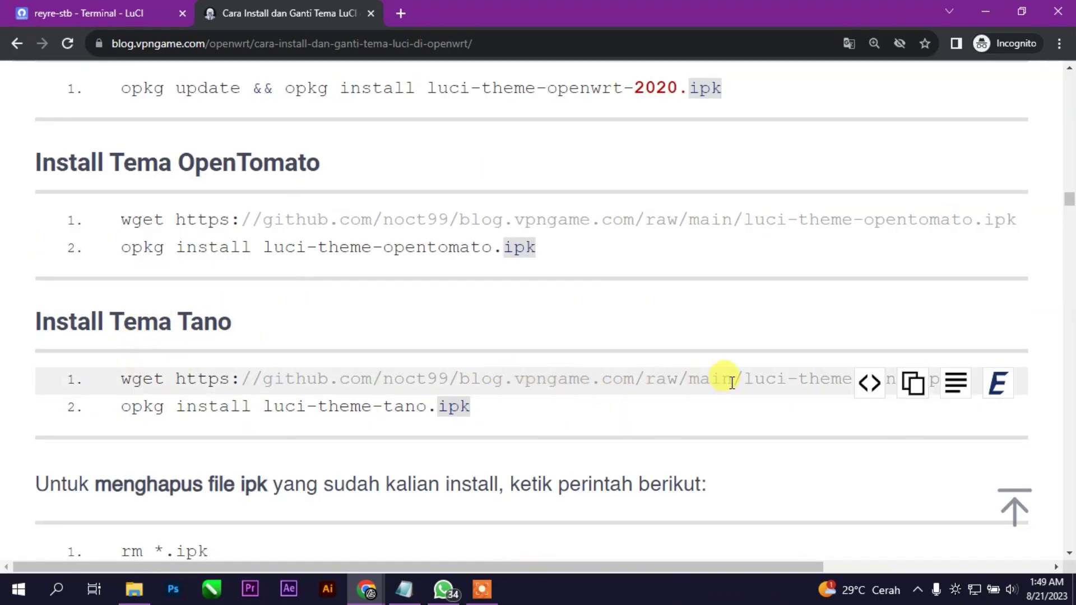
left_click(930, 393)
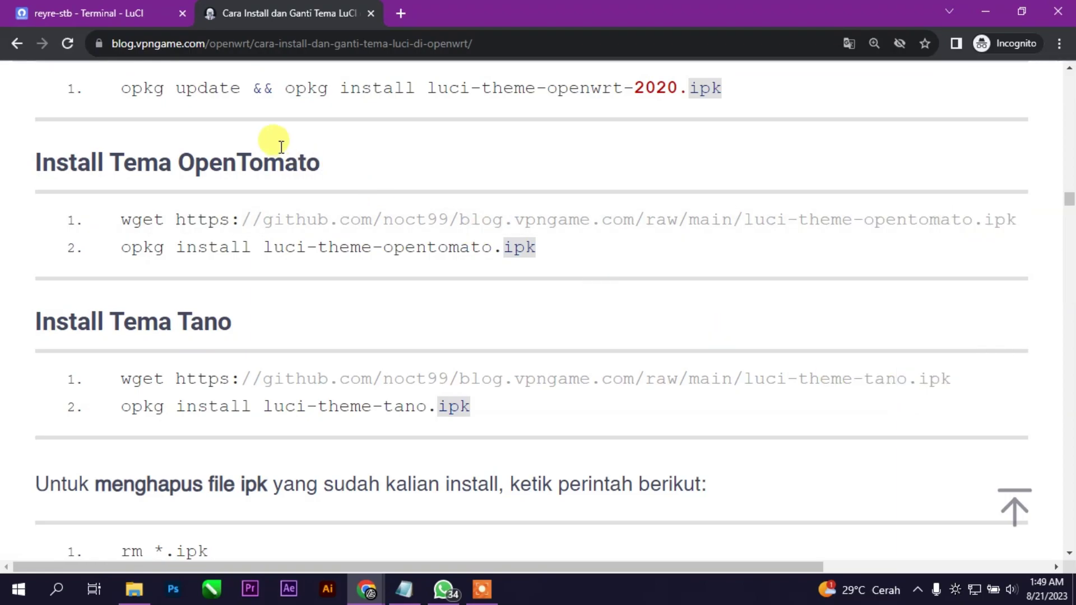
Paste the Tano commands as plain text in the terminal and run them
key("ctrl+shift+Tab")
right_click(355, 505)
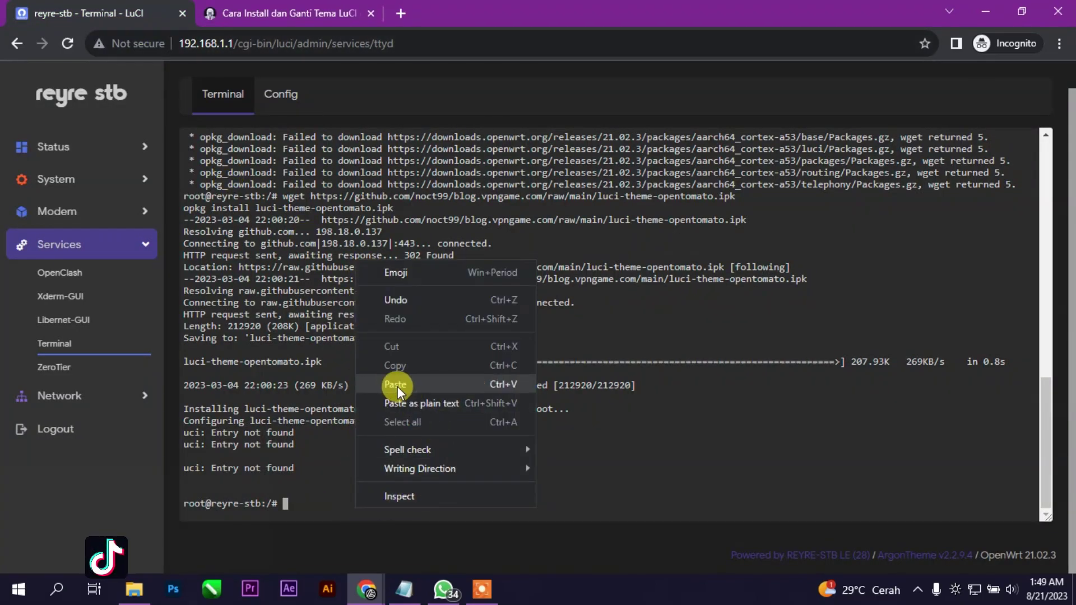
left_click(412, 408)
scroll(510, 482, "up", 5)
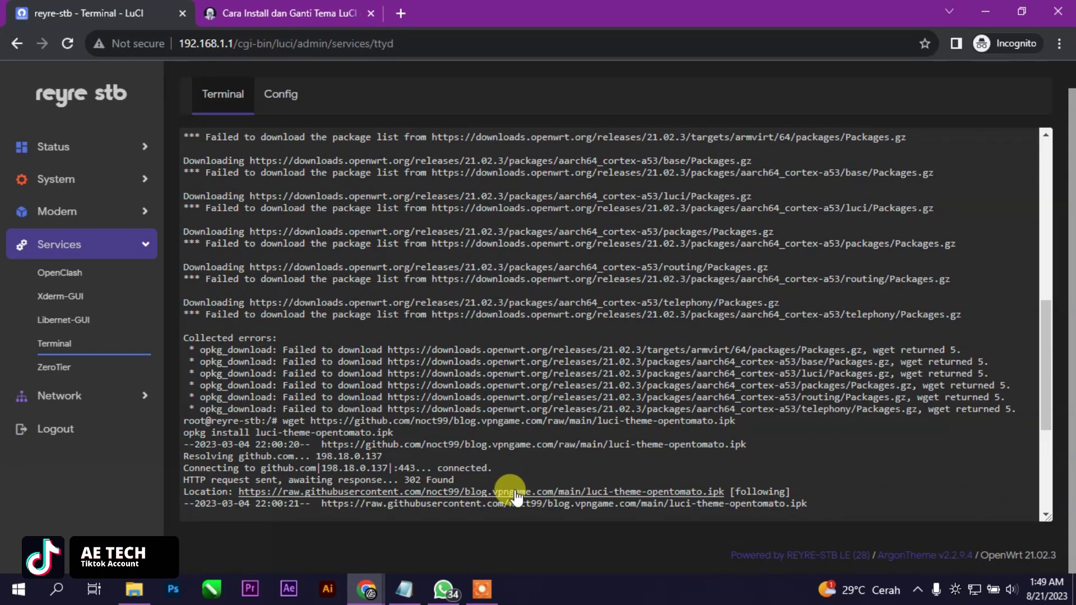
scroll(514, 494, "down", 2, "ctrl")
scroll(514, 490, "up", 2, "ctrl")
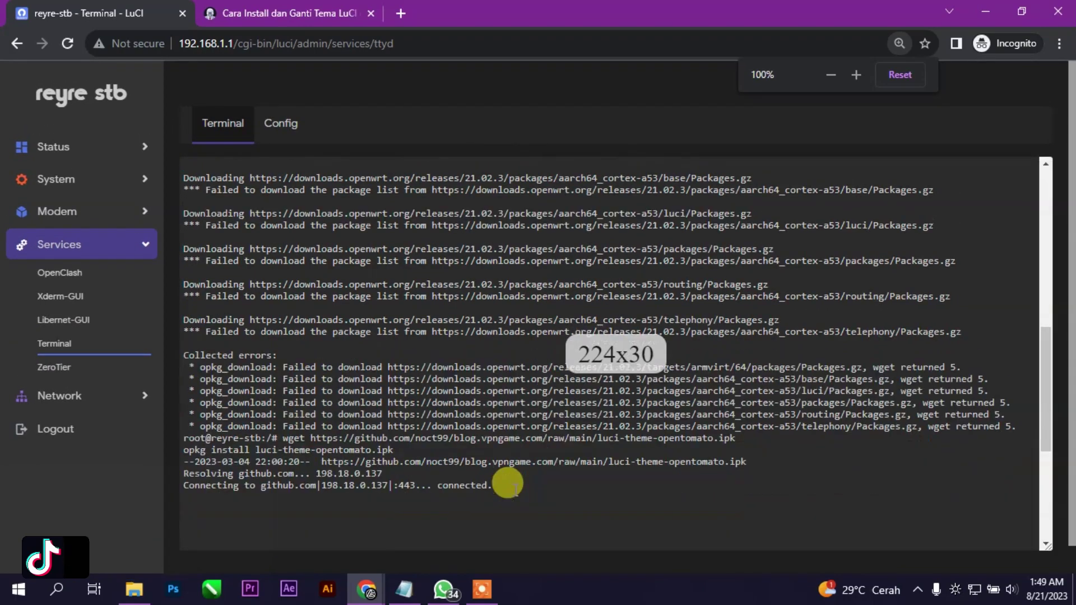
scroll(508, 483, "up", 15)
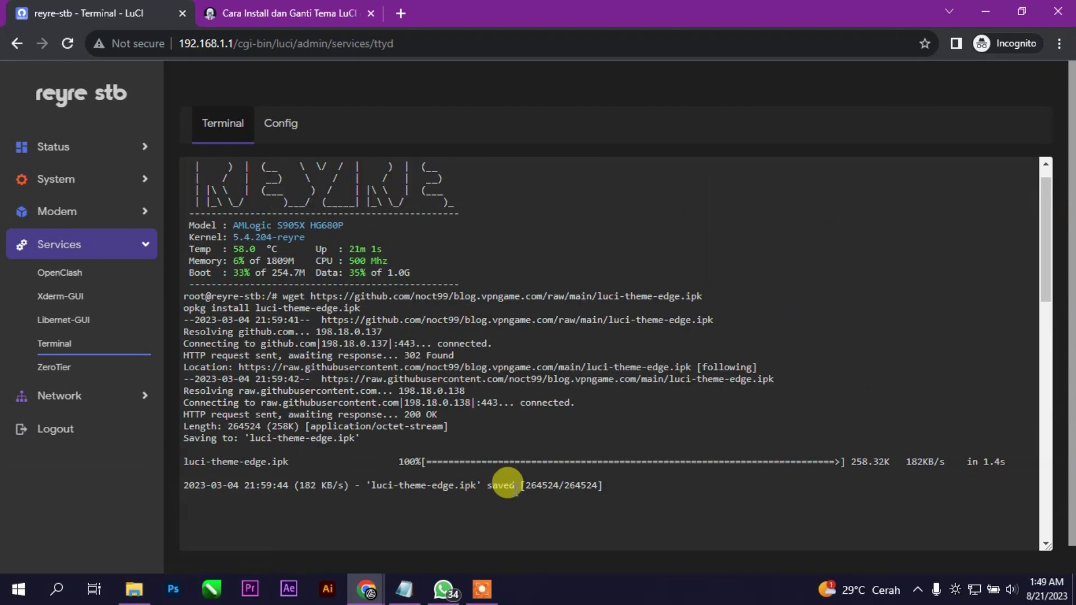
scroll(507, 484, "down", 18)
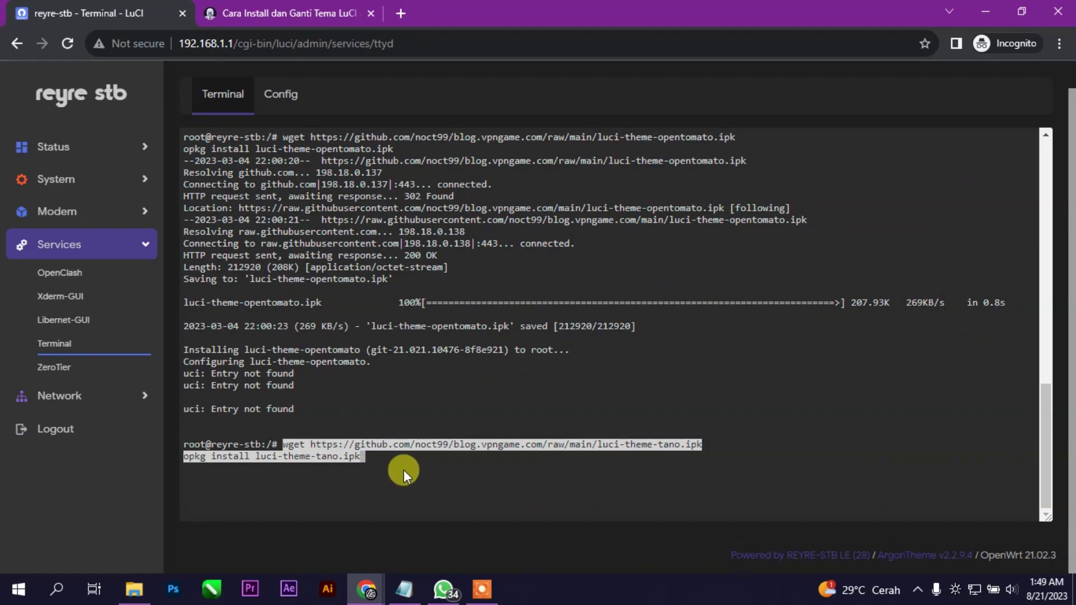
key("Return")
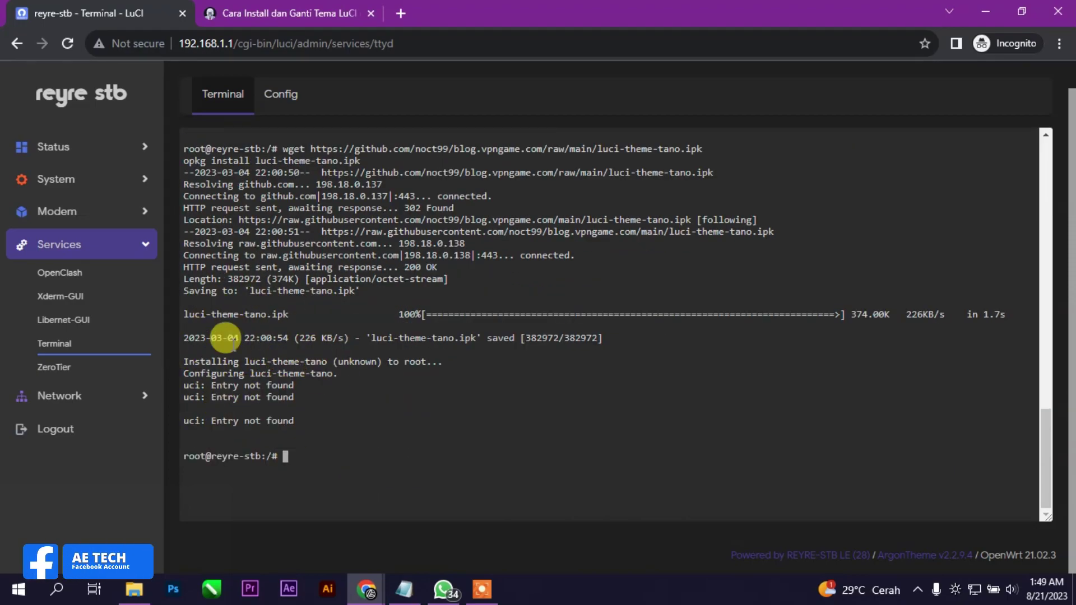
left_click(56, 179)
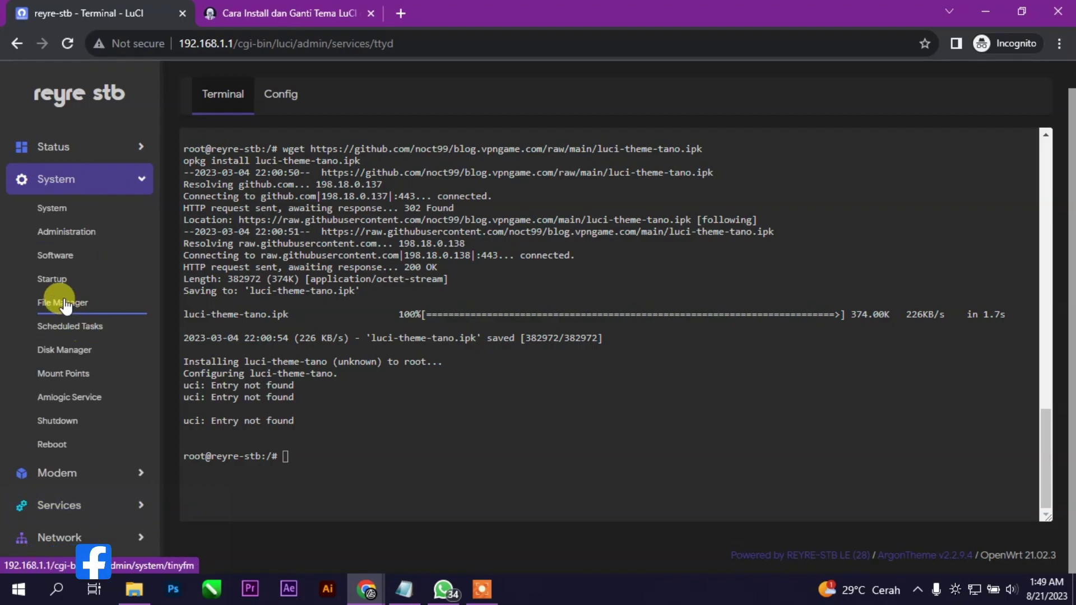
In System Language and Style, choose Argon as the Design and Save & Apply
left_click(64, 301)
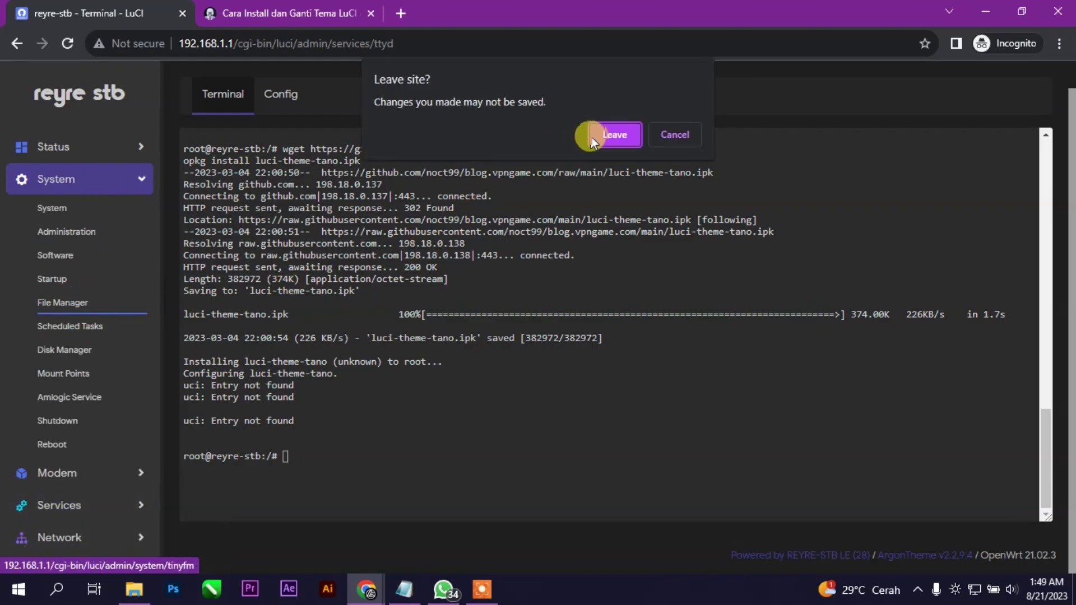
left_click(590, 136)
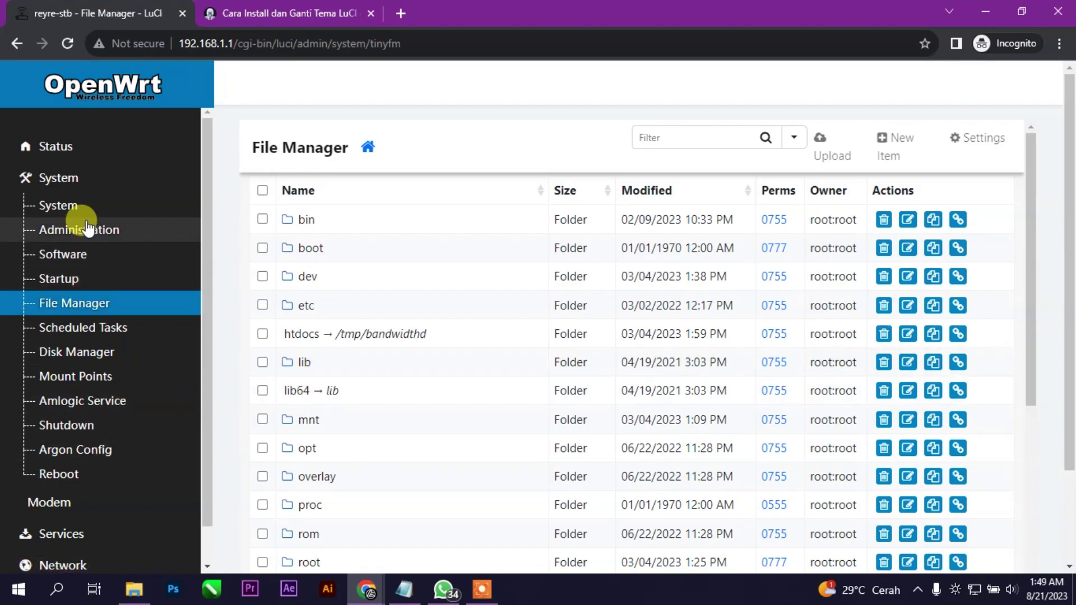
left_click(62, 209)
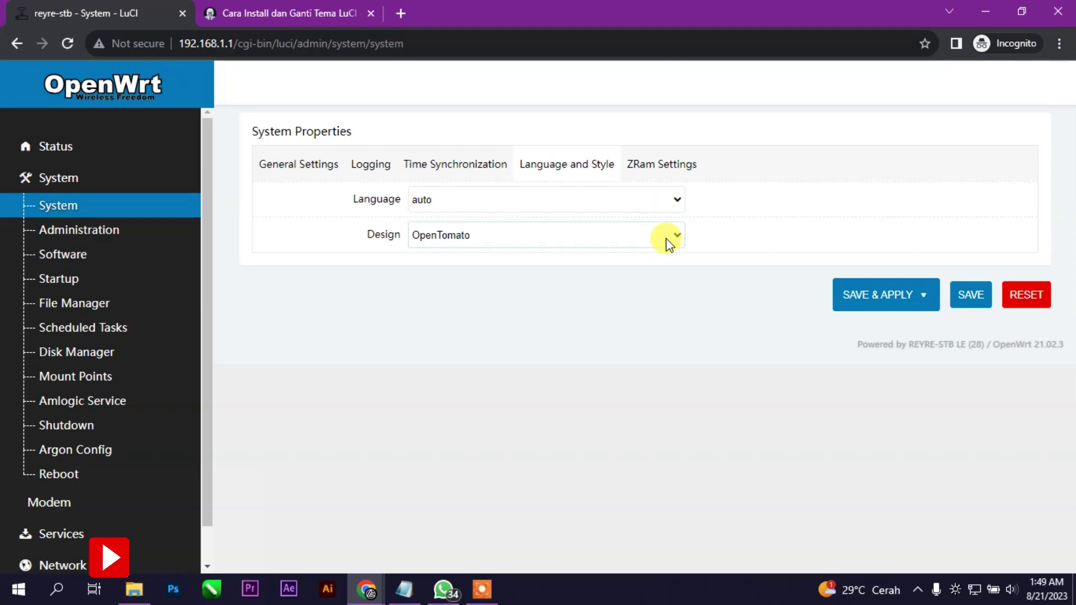
left_click(667, 241)
left_click(532, 253)
left_click(841, 292)
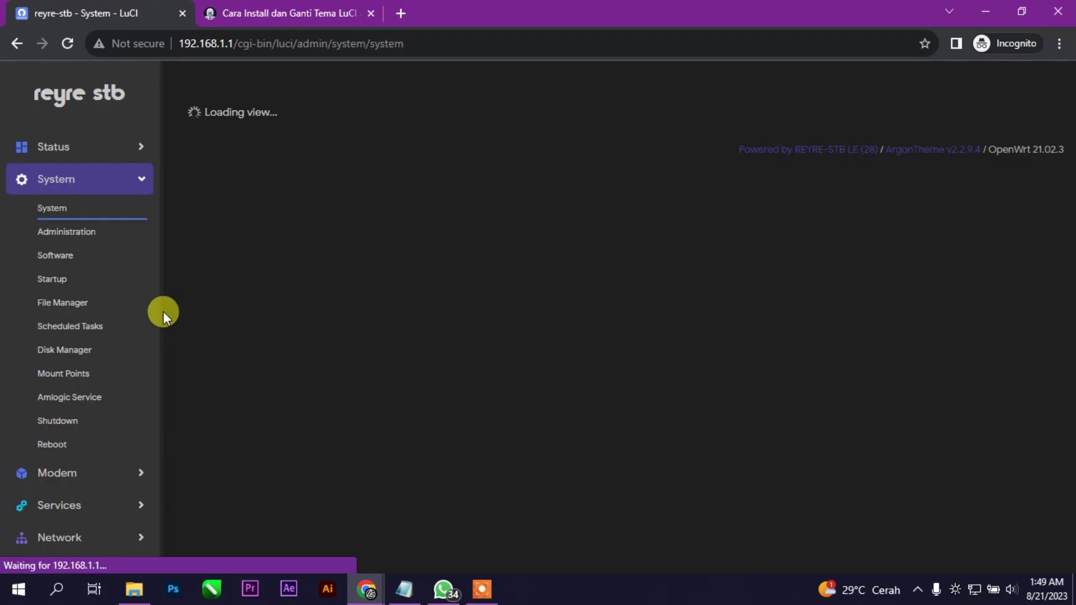
Browse in File Manager to /usr/lib/lua/luci/view/themes/argon
left_click(70, 306)
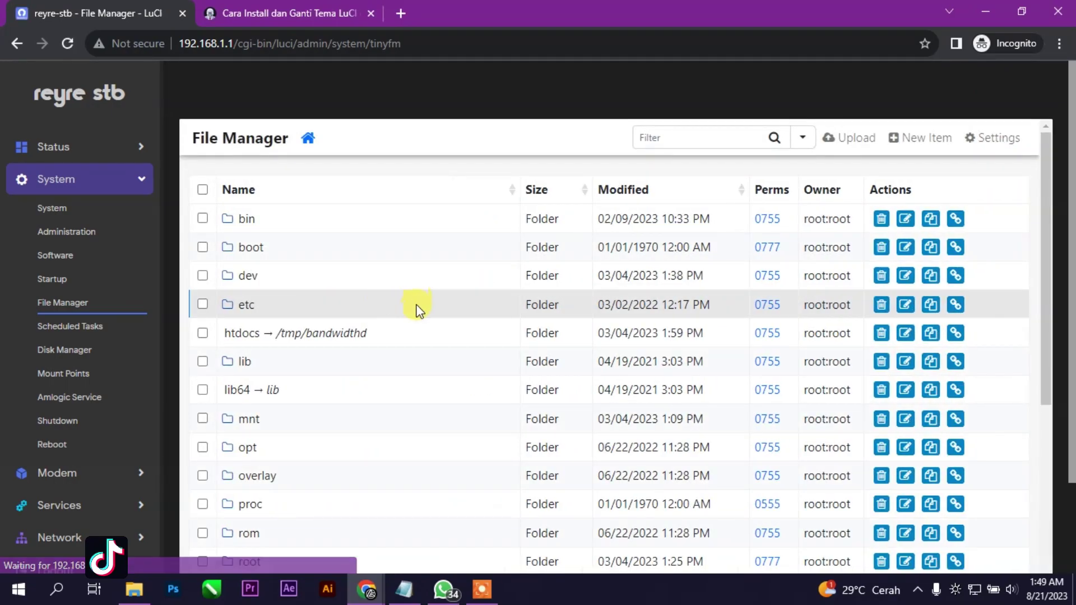
scroll(416, 308, "down", 7)
left_click(246, 312)
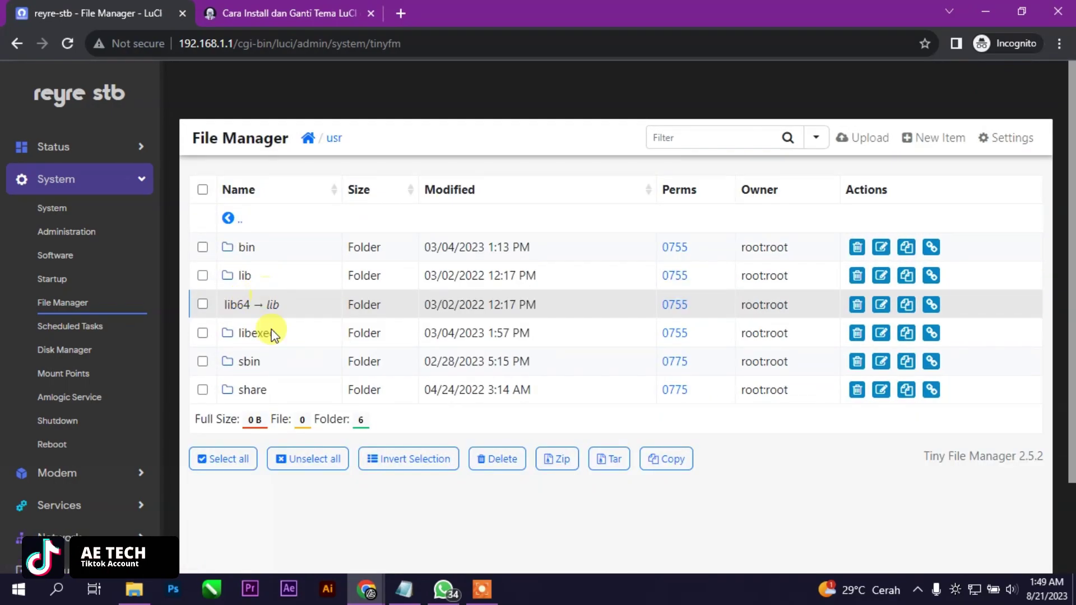
left_click(244, 275)
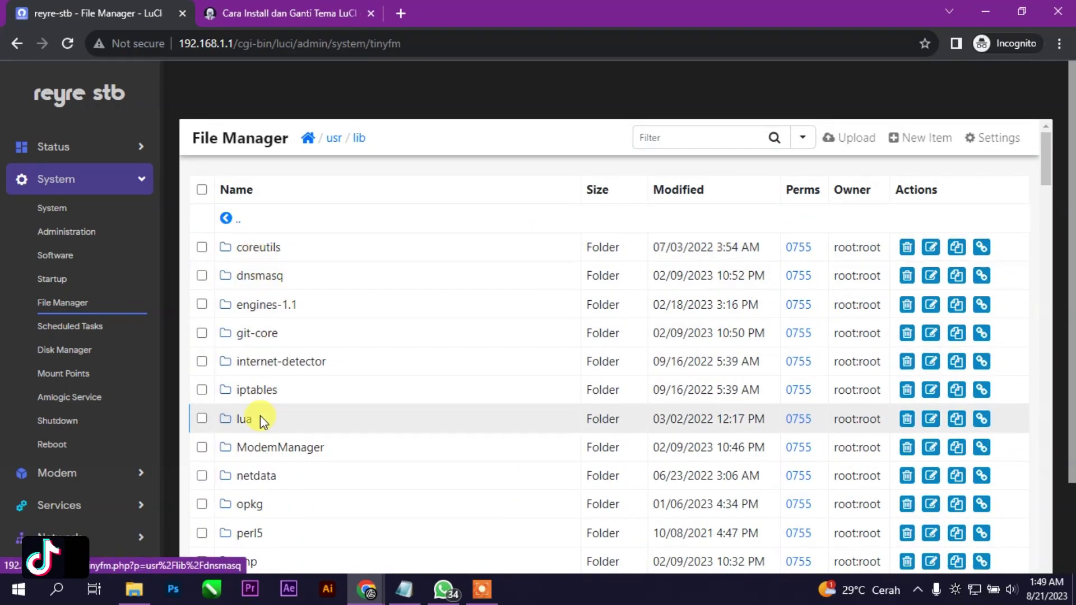
left_click(241, 418)
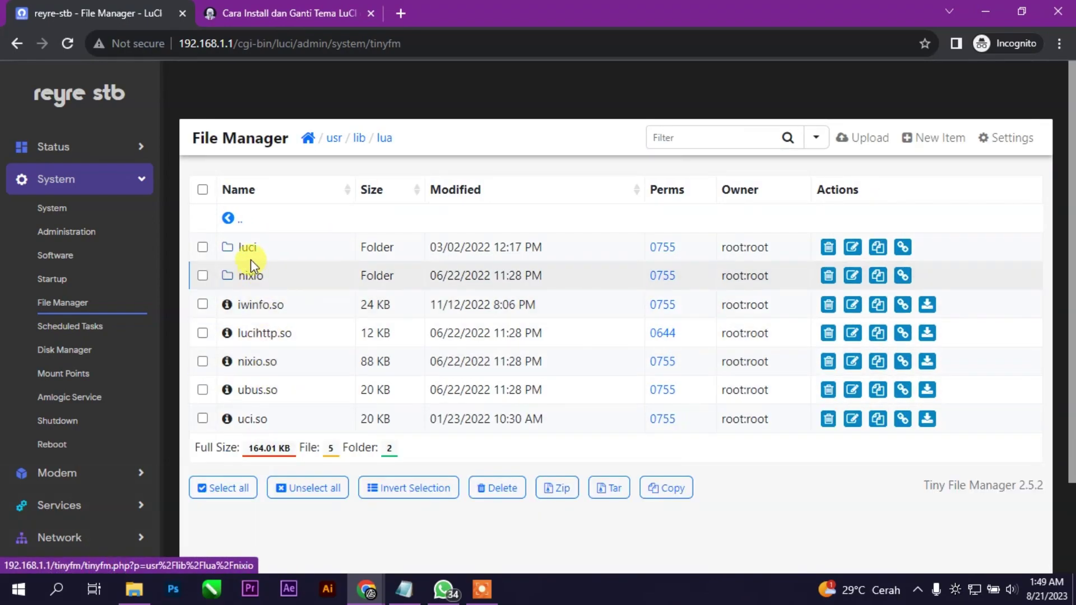
left_click(251, 258)
left_click(252, 476)
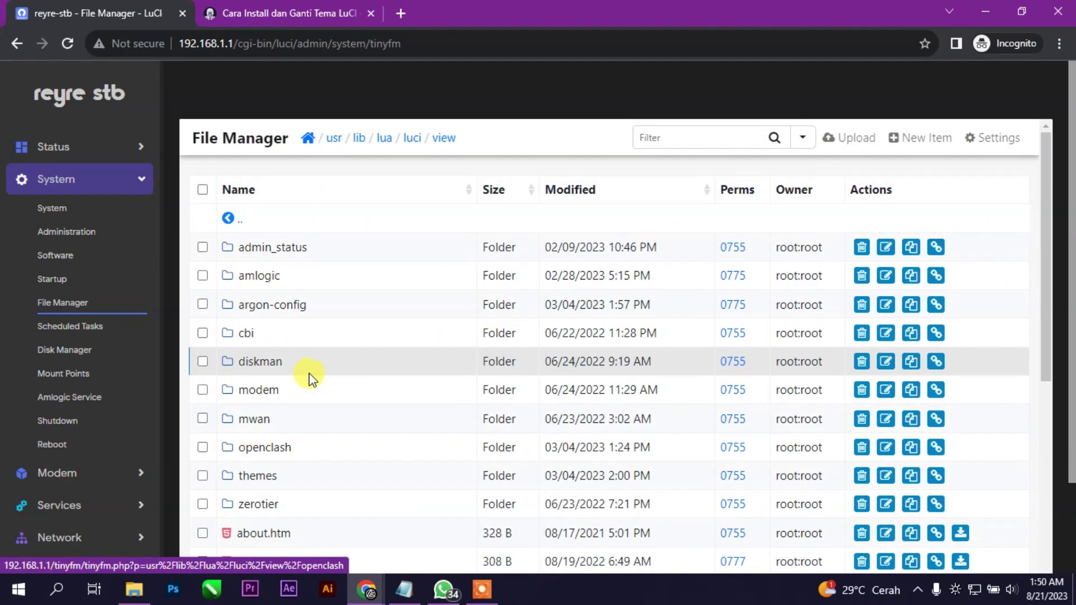
left_click(259, 476)
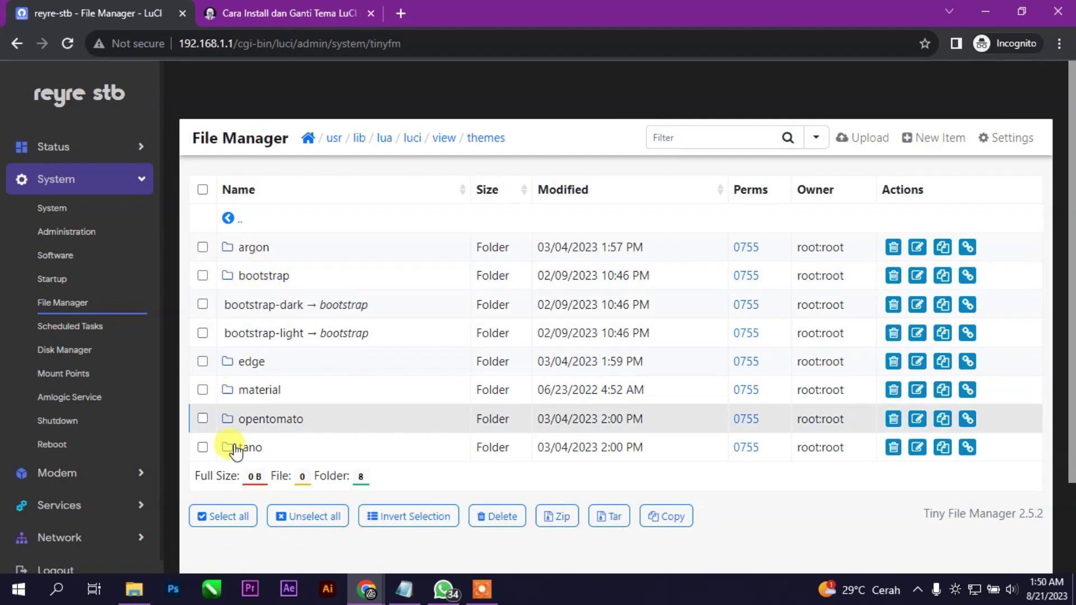
left_click(253, 247)
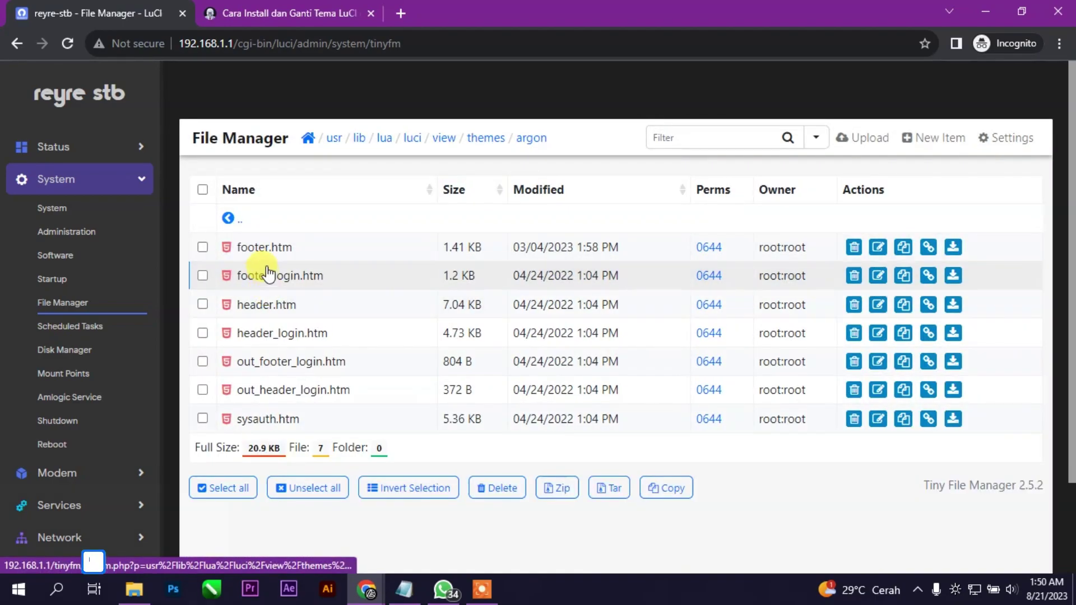
Copy the tempcpu and cpuusage div lines from argon's footer.htm, then return to themes
left_click(266, 247)
left_click(339, 281)
scroll(351, 443, "down", 5)
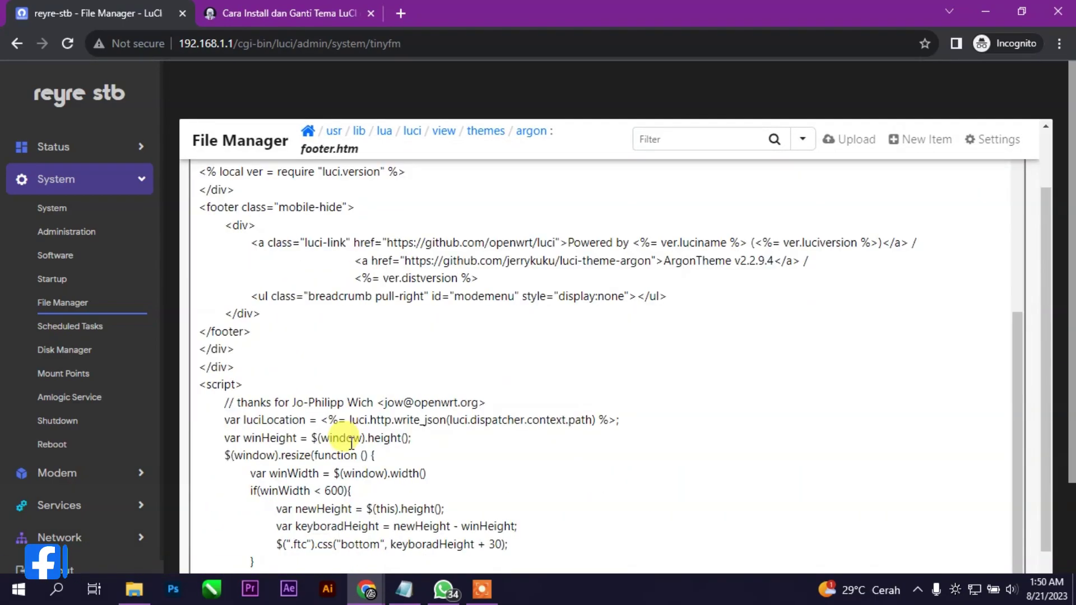
scroll(351, 443, "down", 3)
left_click_drag(333, 448, 190, 434)
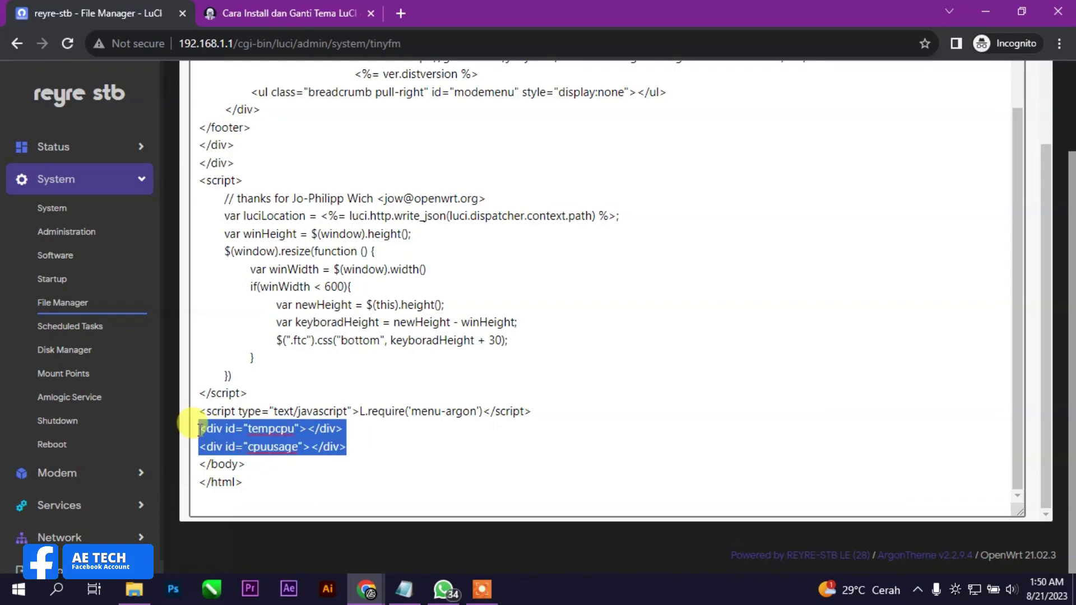
right_click(252, 428)
left_click(265, 210)
scroll(550, 370, "up", 5)
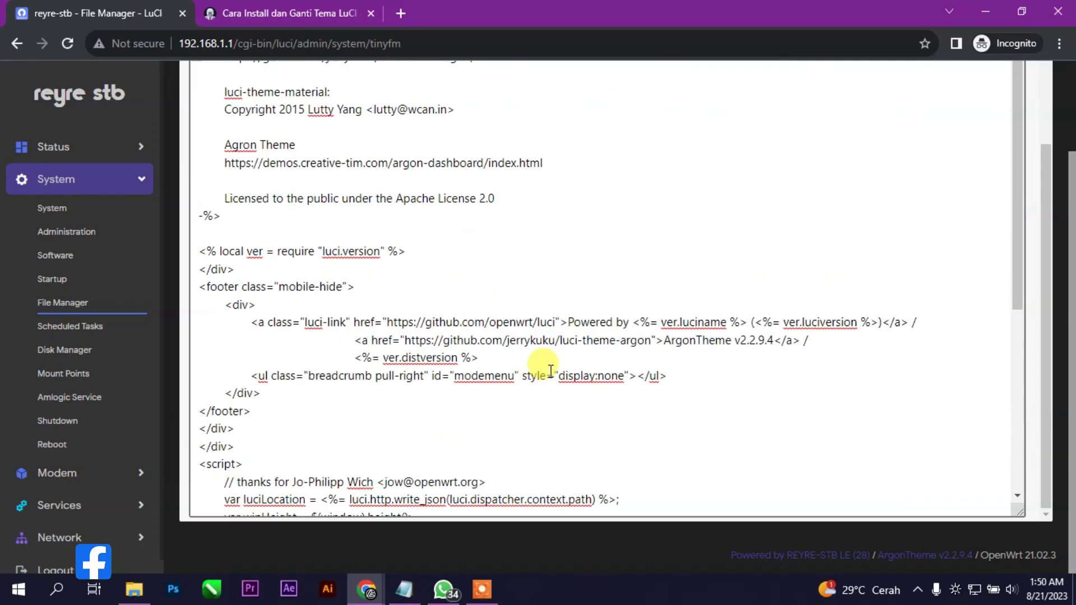
scroll(551, 370, "up", 5)
left_click(769, 178)
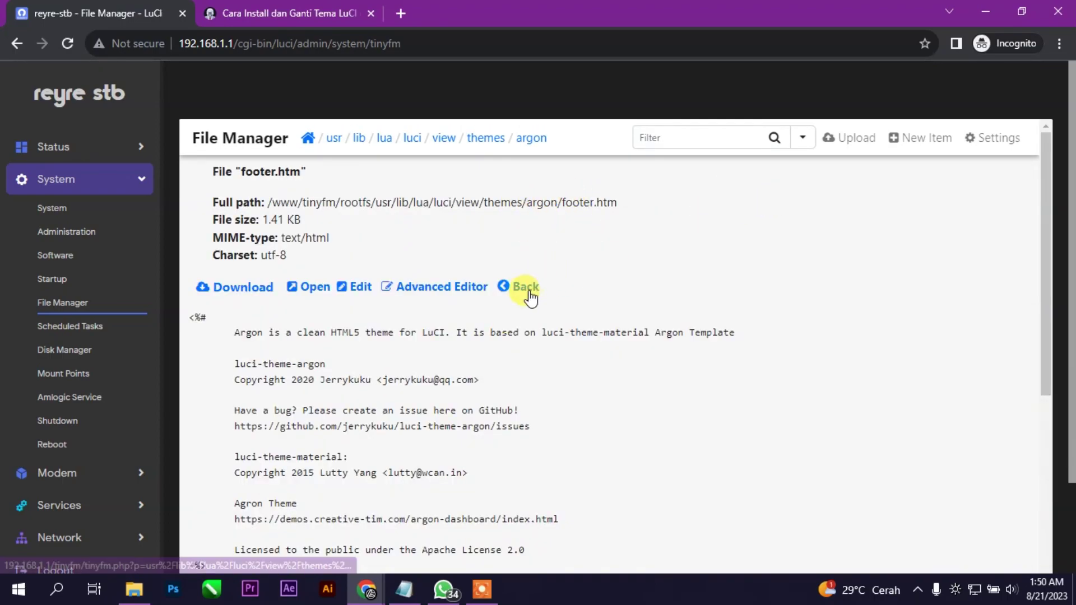
left_click(526, 287)
left_click(232, 223)
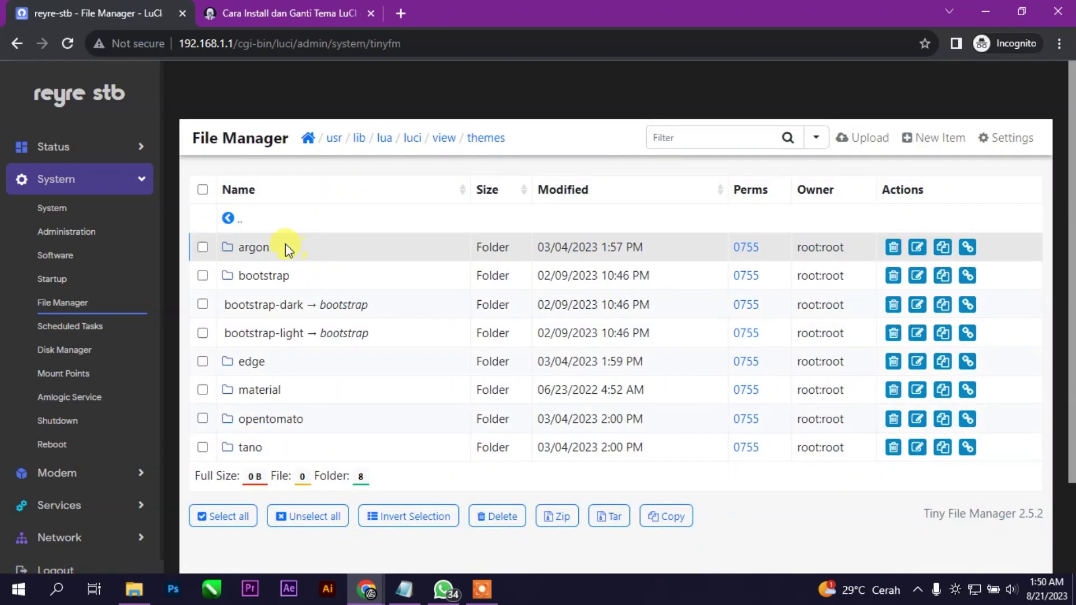
Paste the tempcpu and cpuusage divs into edge's footer.htm after the waves.js line and save
left_click(238, 362)
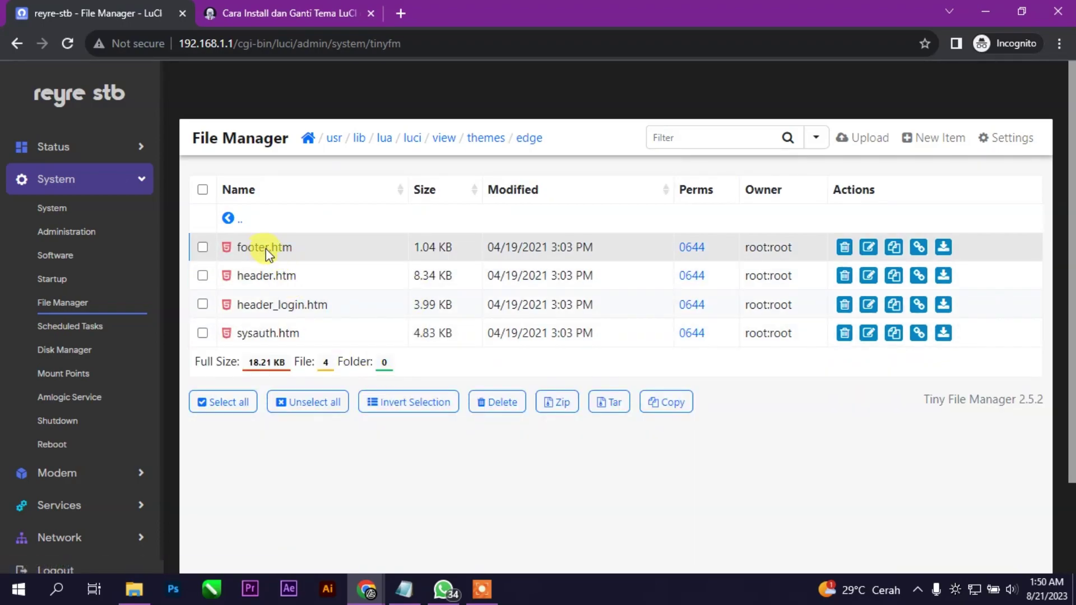
left_click(253, 246)
left_click(383, 283)
scroll(387, 348, "down", 5)
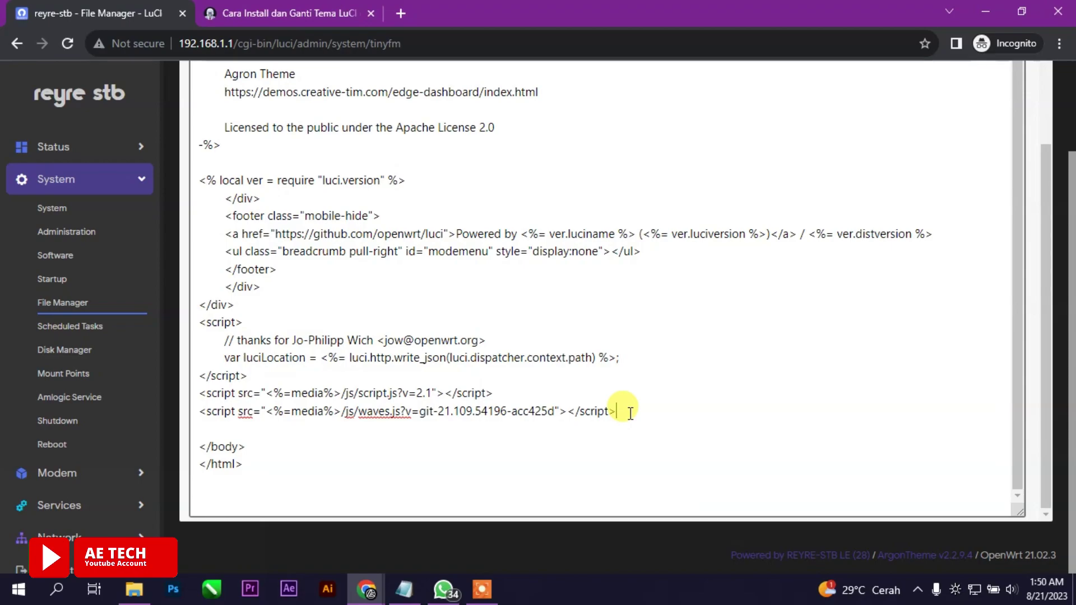
key("Return")
key("ctrl+v")
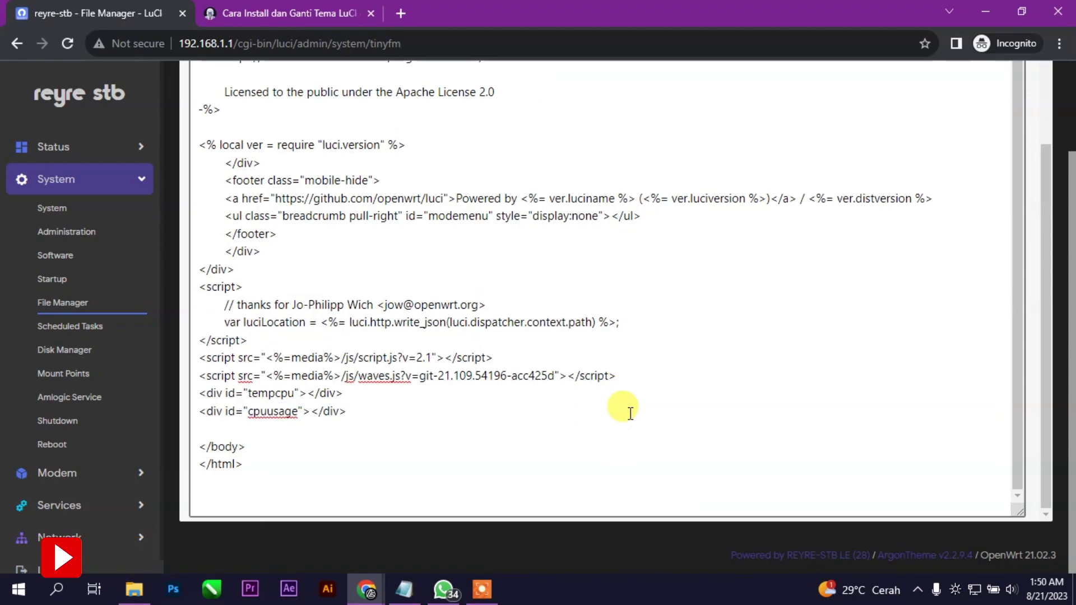
scroll(796, 370, "up", 10)
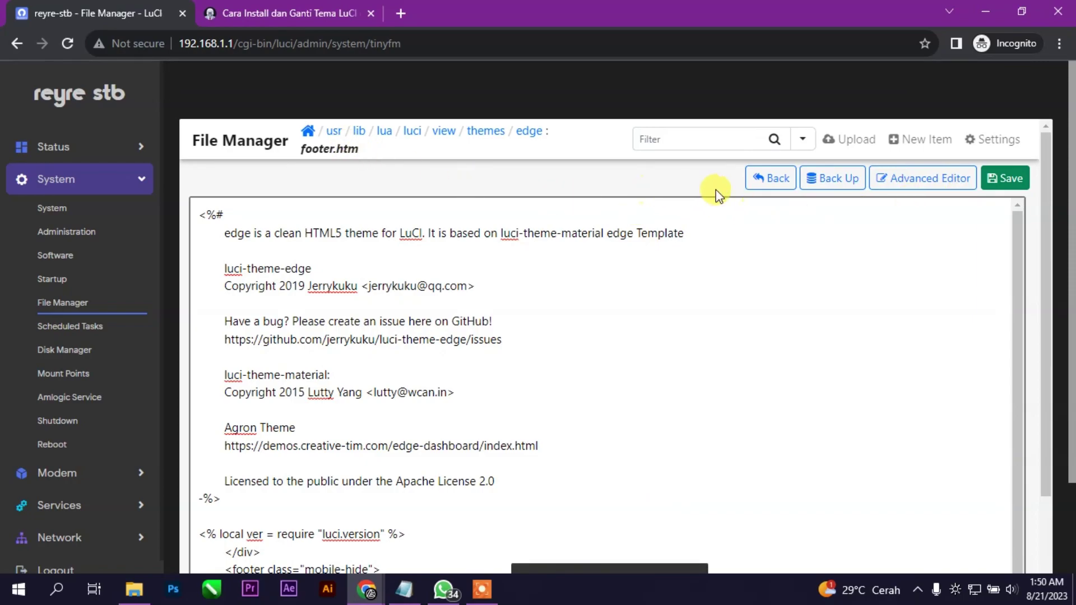
left_click(769, 178)
Go back up to the themes folder and open the opentomato folder
left_click(502, 284)
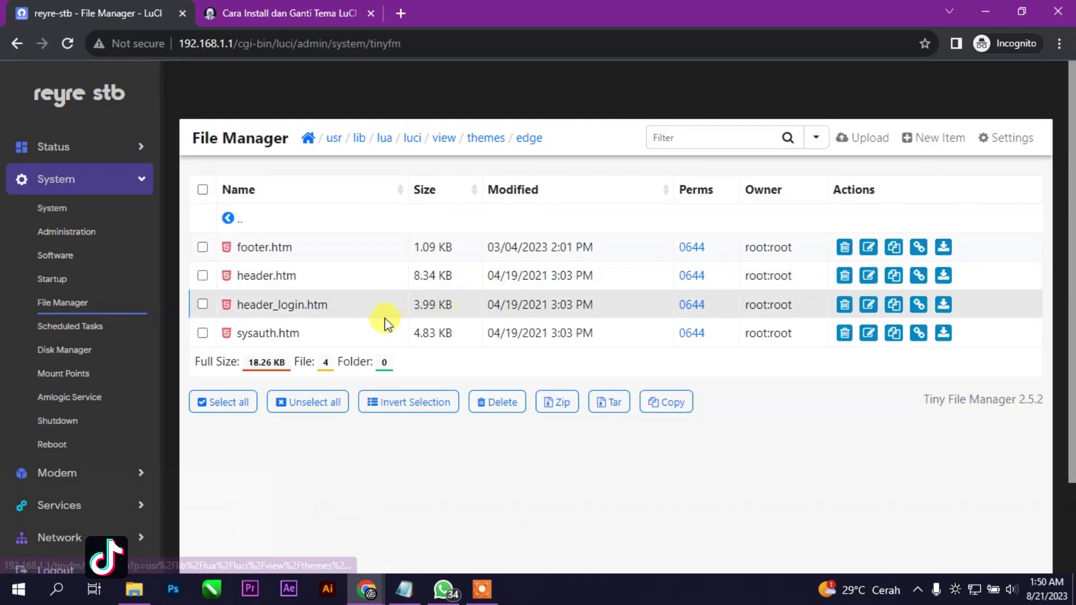
left_click(228, 218)
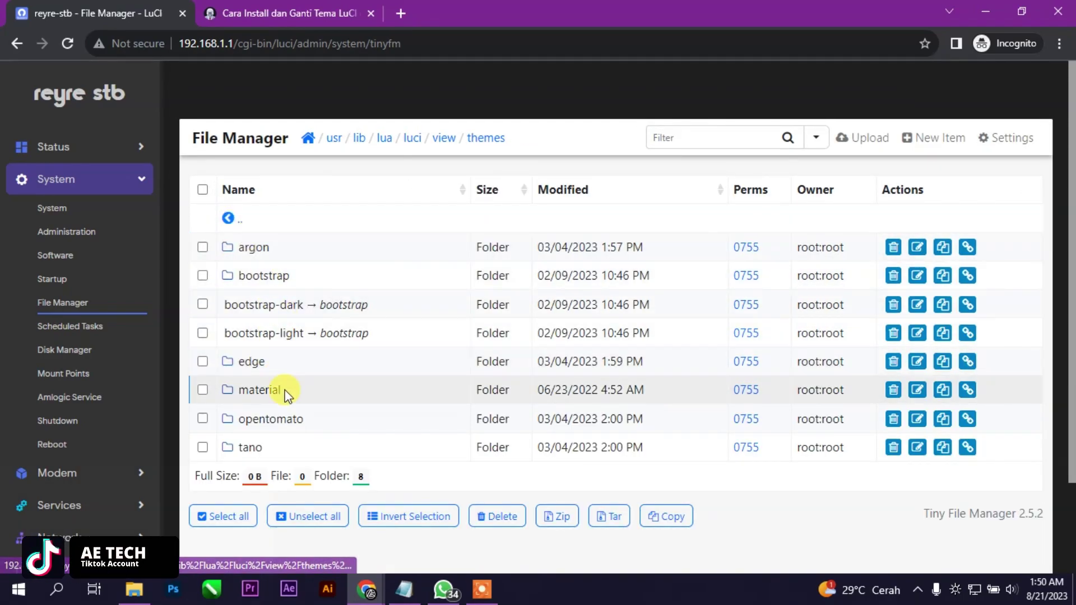
left_click(266, 422)
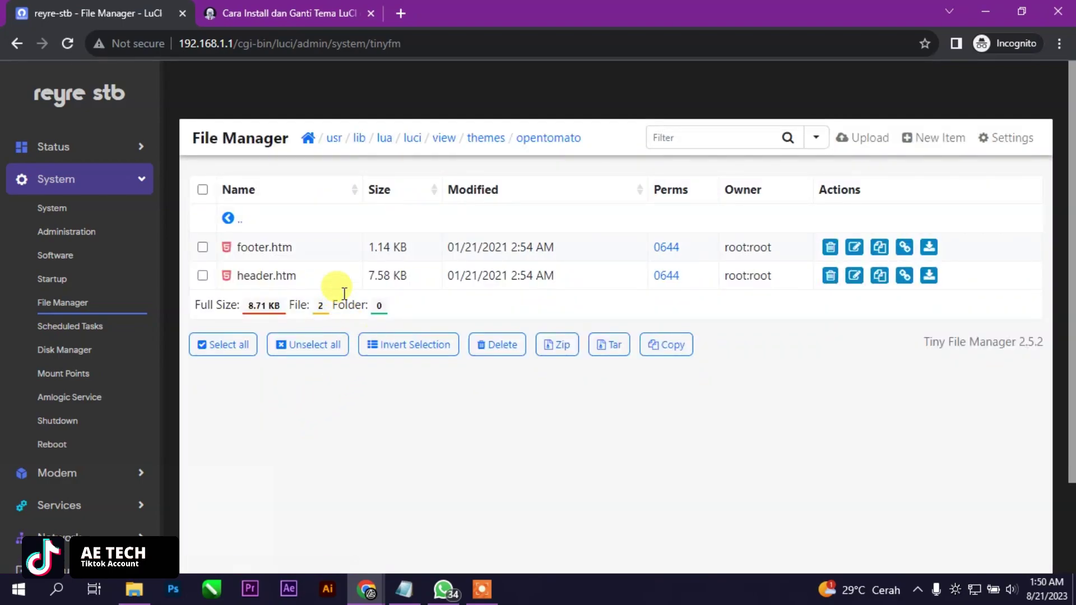
Paste the tempcpu and cpuusage divs into opentomato's footer.htm below the script.js line and save
left_click(268, 248)
left_click(356, 286)
scroll(413, 422, "down", 7)
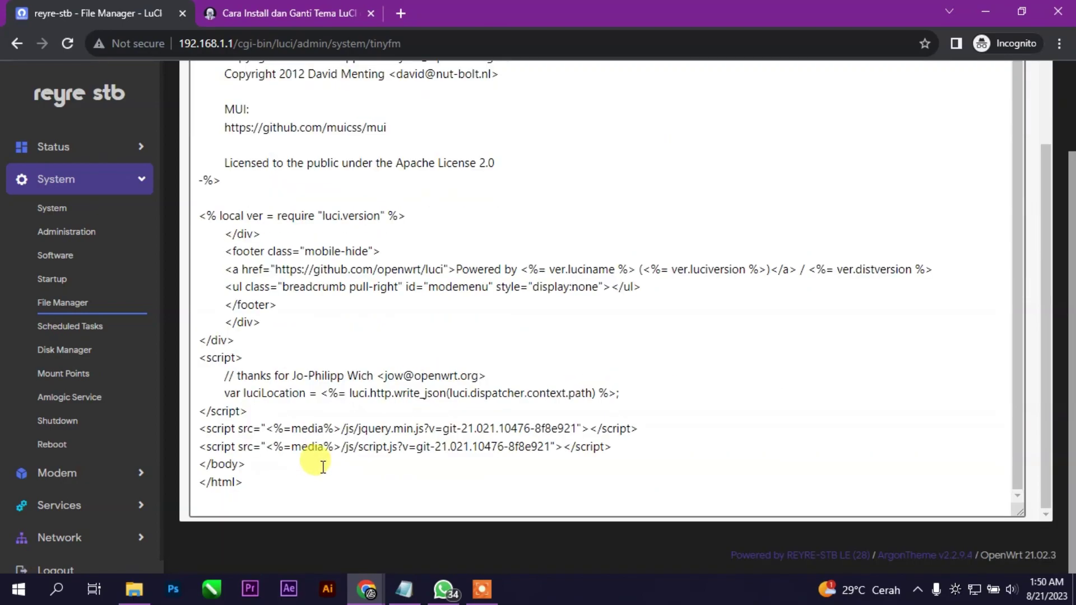
left_click(634, 447)
key("Return")
type("<div id=\"tempcpu\"></div> <div id=\"cpuusage\"></div>")
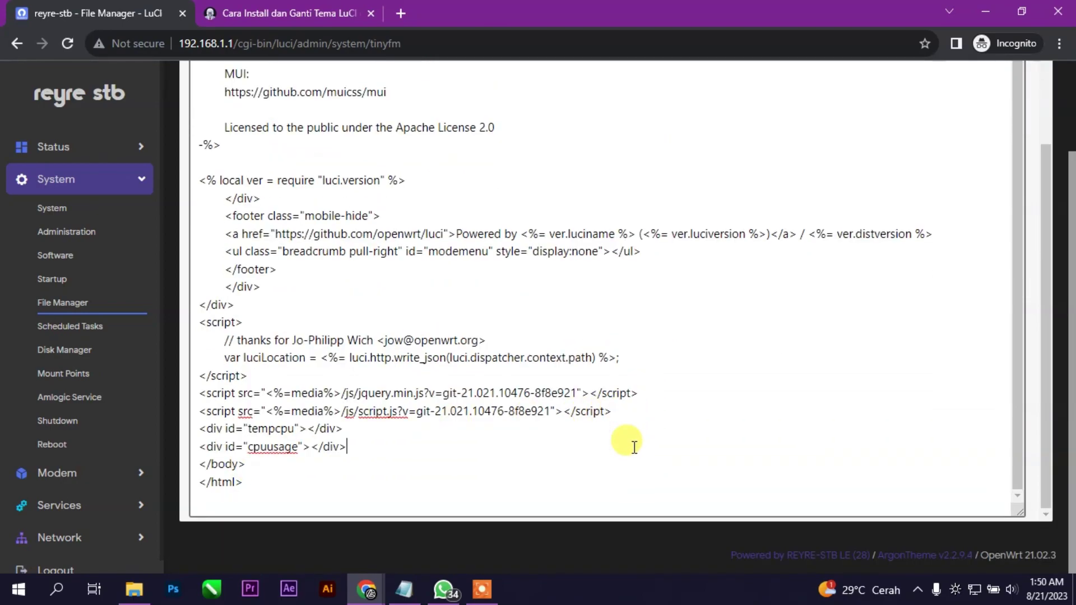
scroll(919, 209, "up", 15)
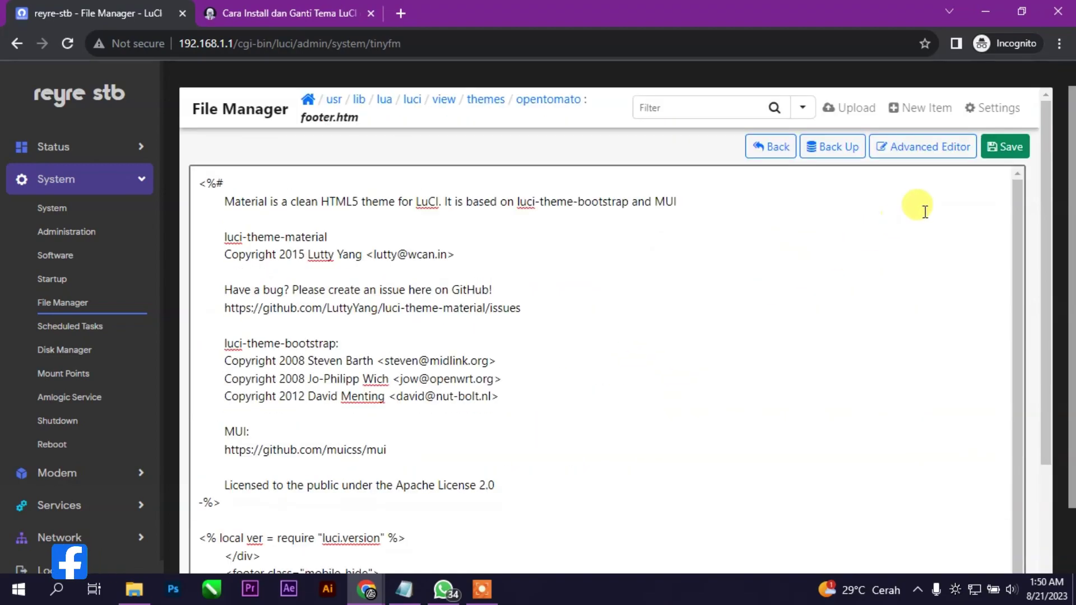
left_click(1004, 180)
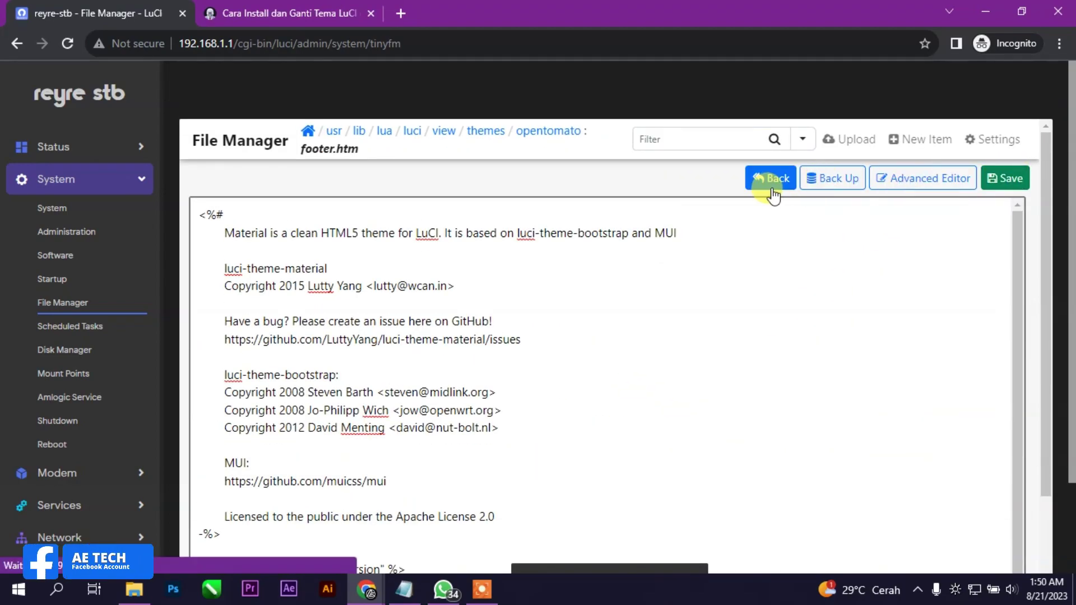
left_click(769, 179)
left_click(504, 286)
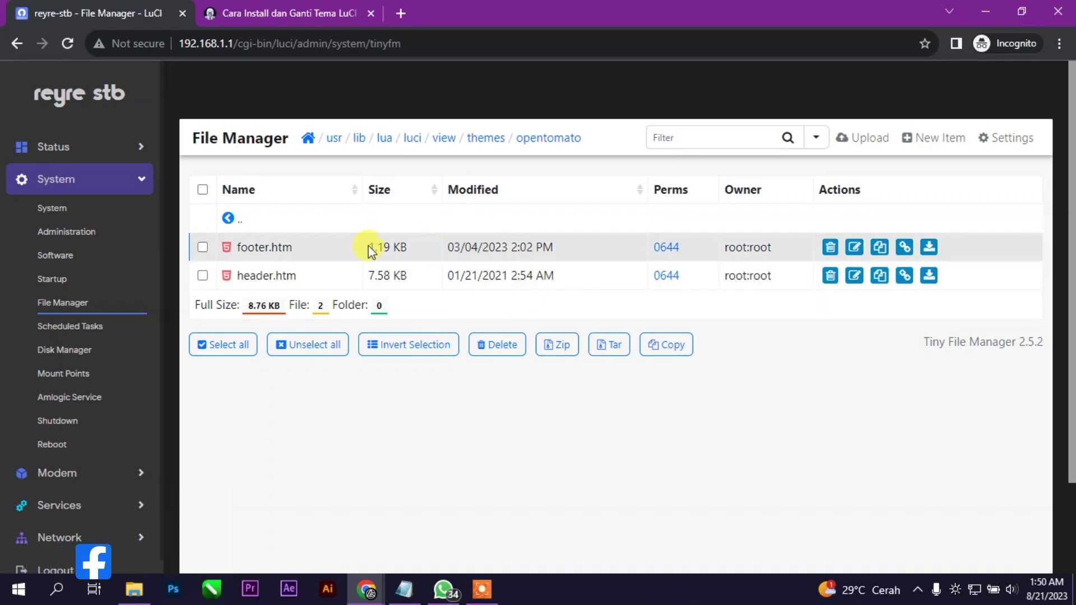
Add the same tempcpu and cpuusage lines to tano's footer.htm and save it
left_click(227, 222)
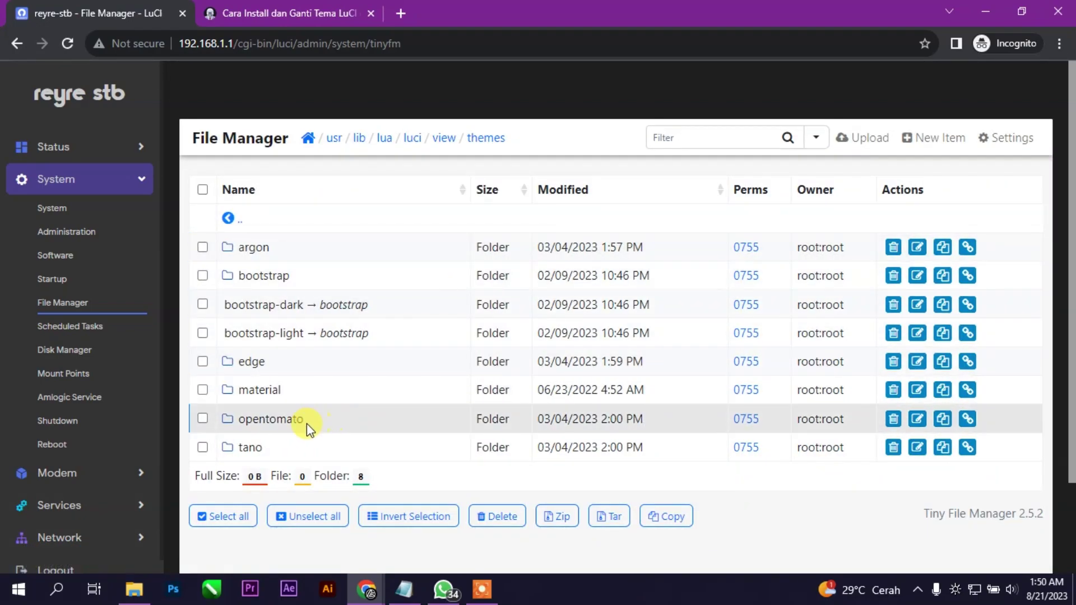
left_click(253, 446)
left_click(268, 247)
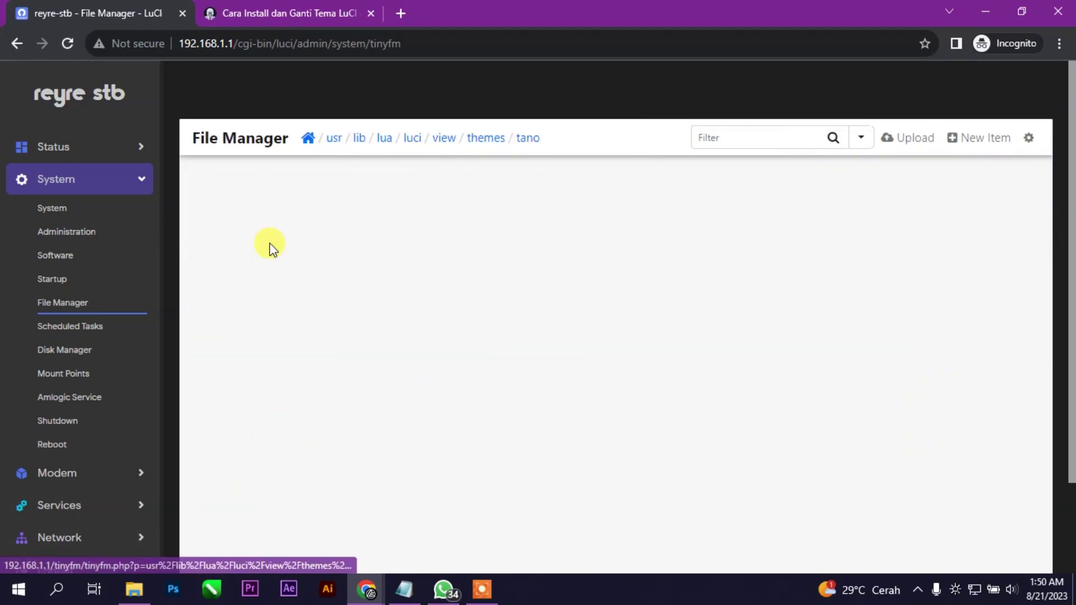
left_click(347, 287)
scroll(454, 305, "down", 2)
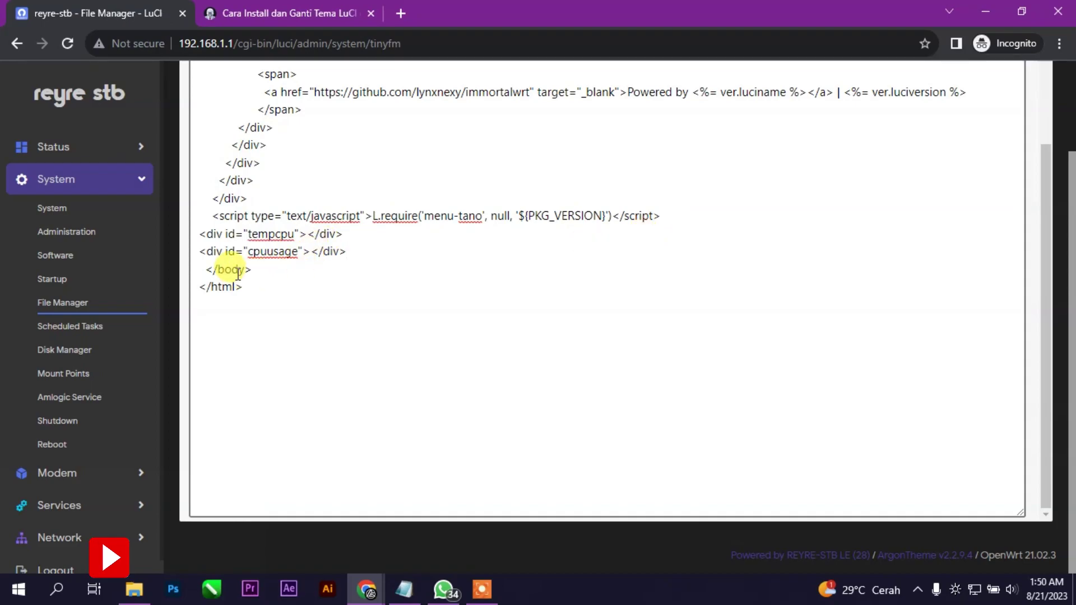
scroll(790, 302, "up", 5)
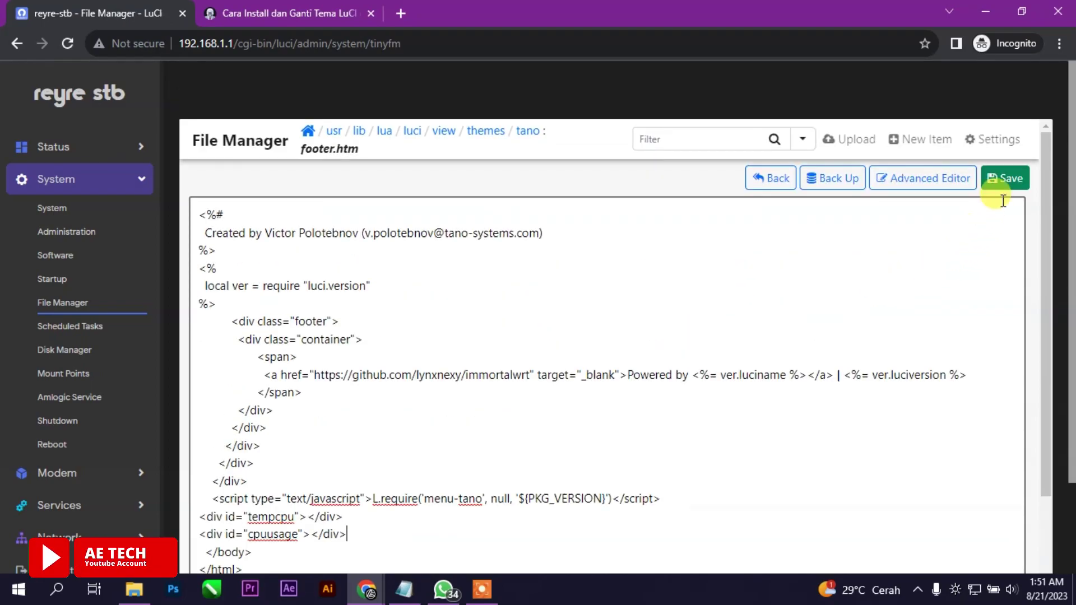
left_click(1004, 180)
left_click(773, 179)
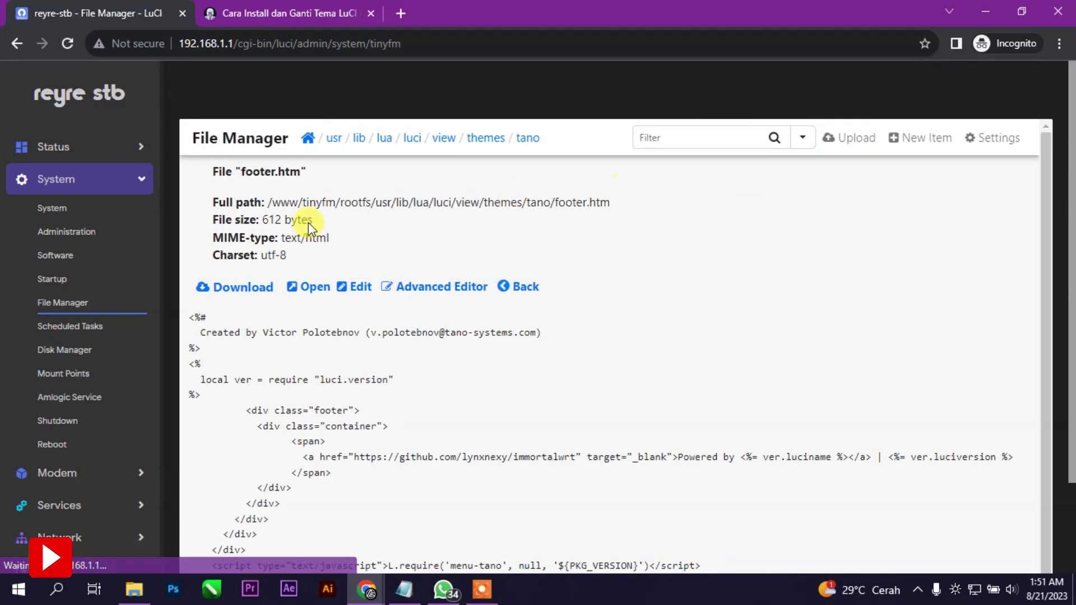
left_click(67, 209)
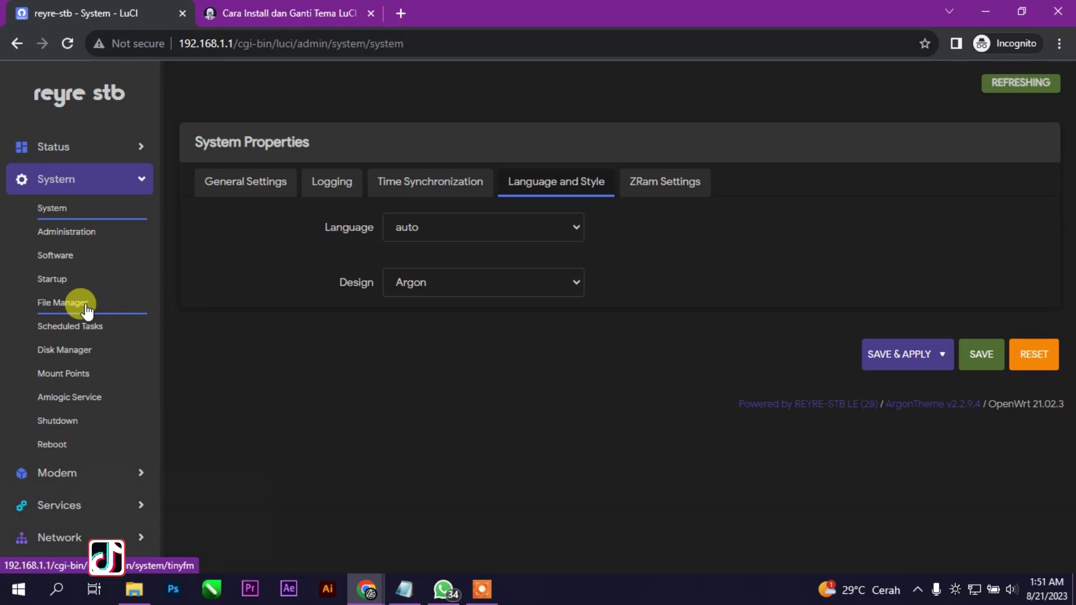
left_click(56, 472)
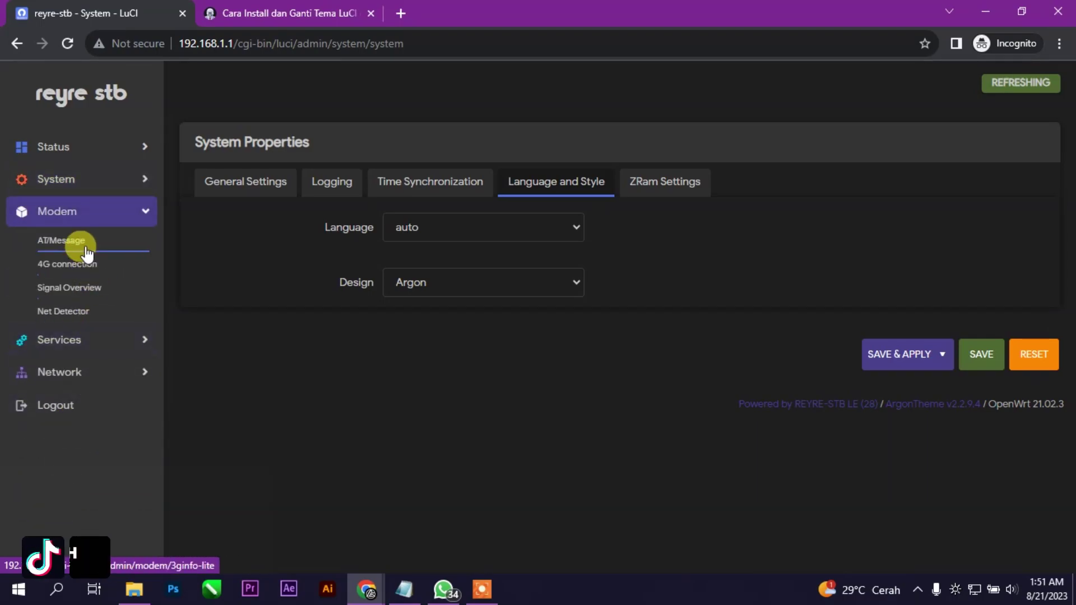
left_click(56, 339)
left_click(61, 273)
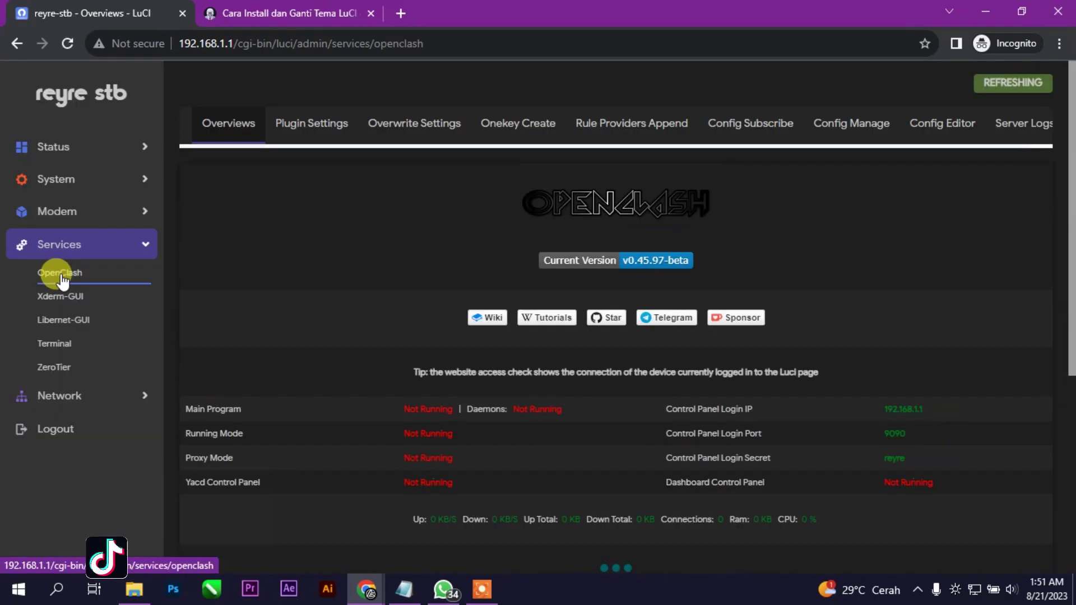
left_click(79, 307)
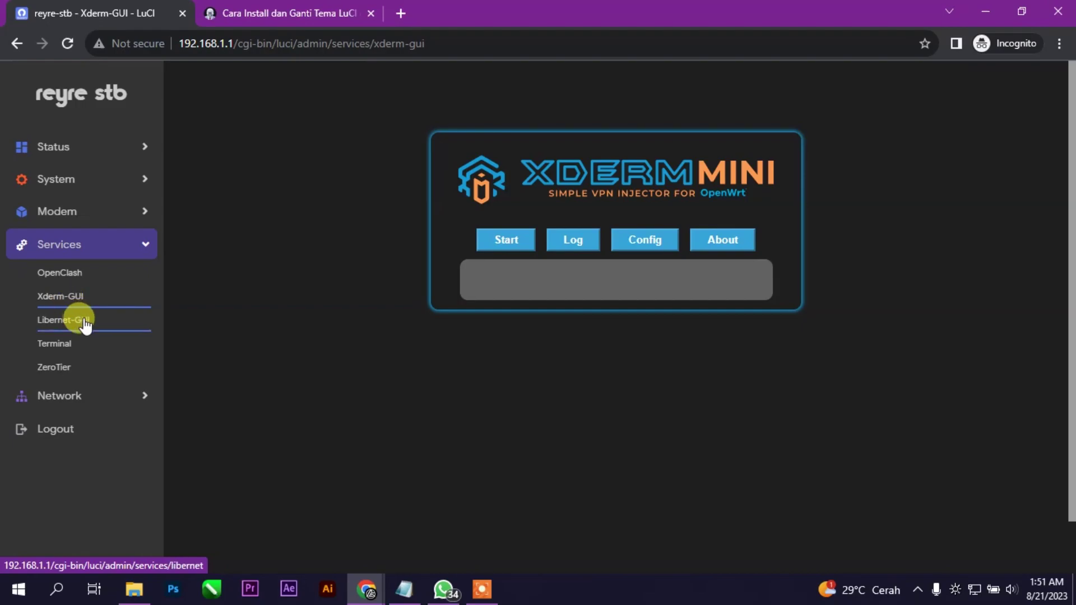
left_click(84, 320)
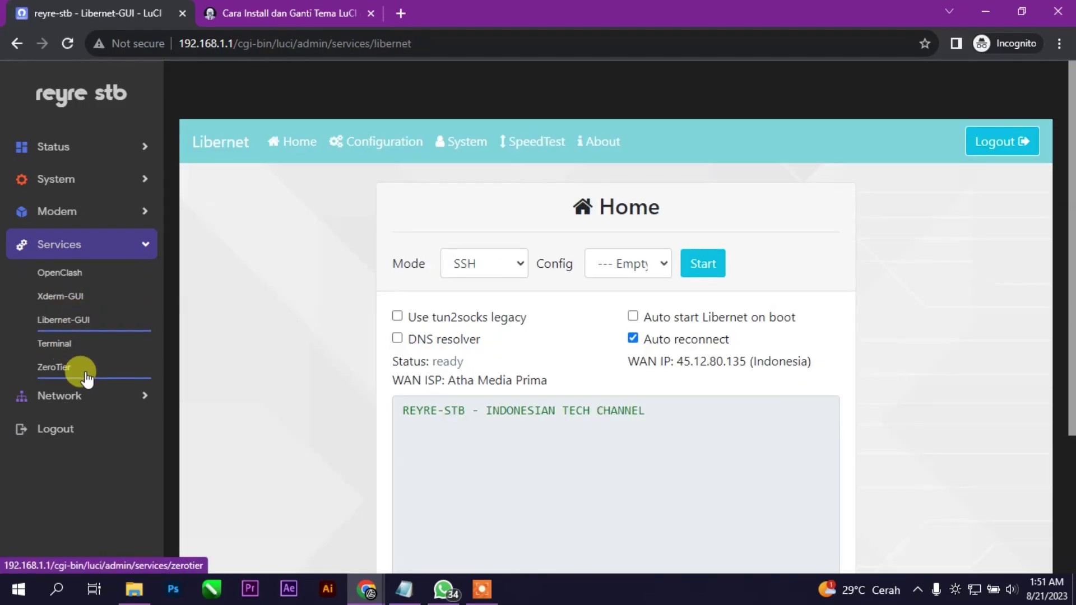
left_click(85, 372)
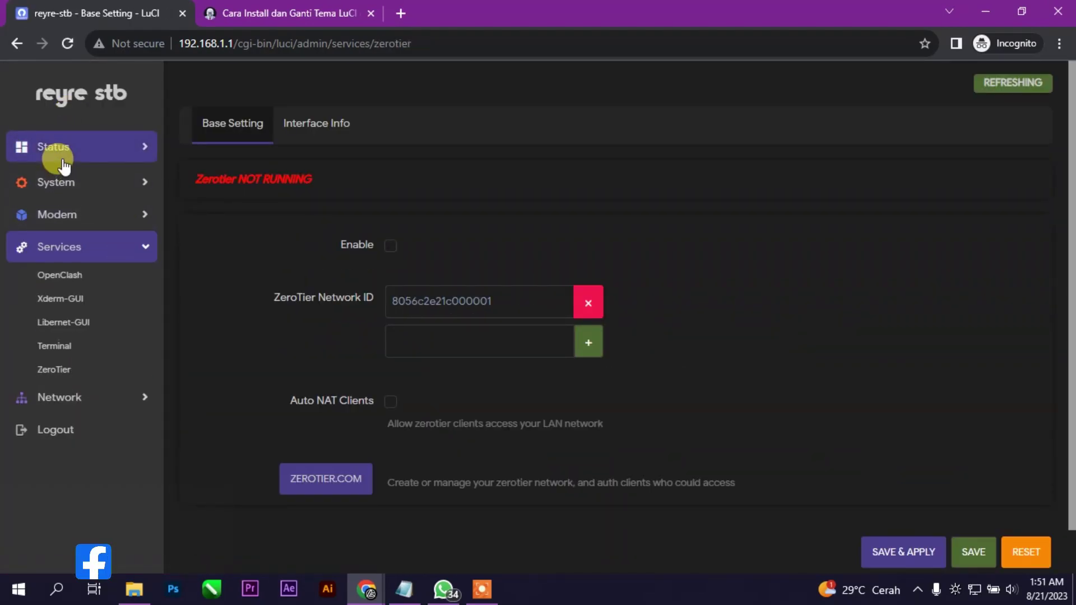
left_click(64, 162)
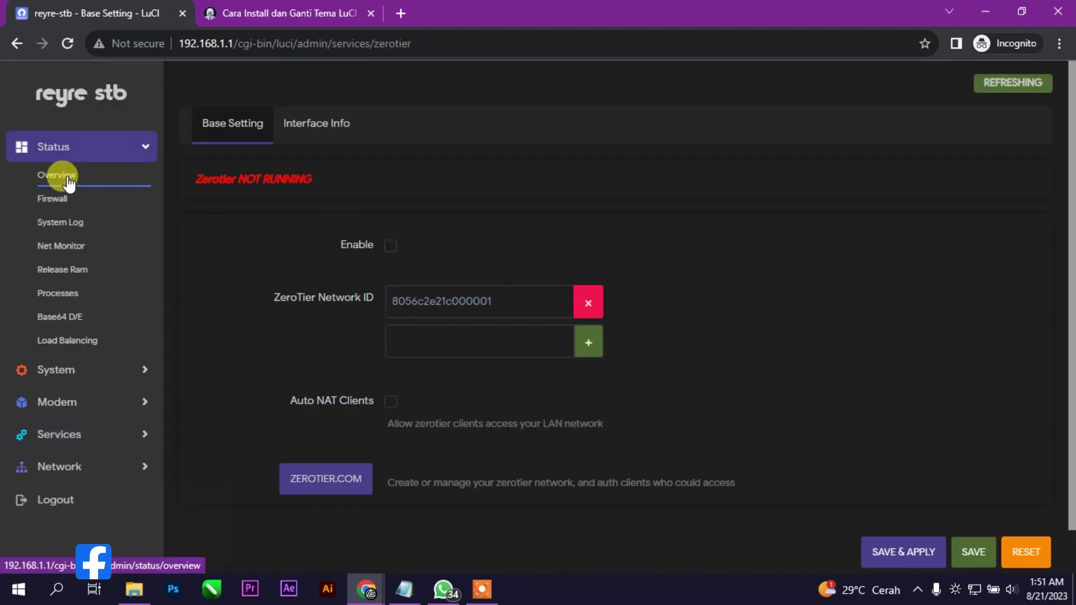
left_click(114, 367)
left_click(81, 398)
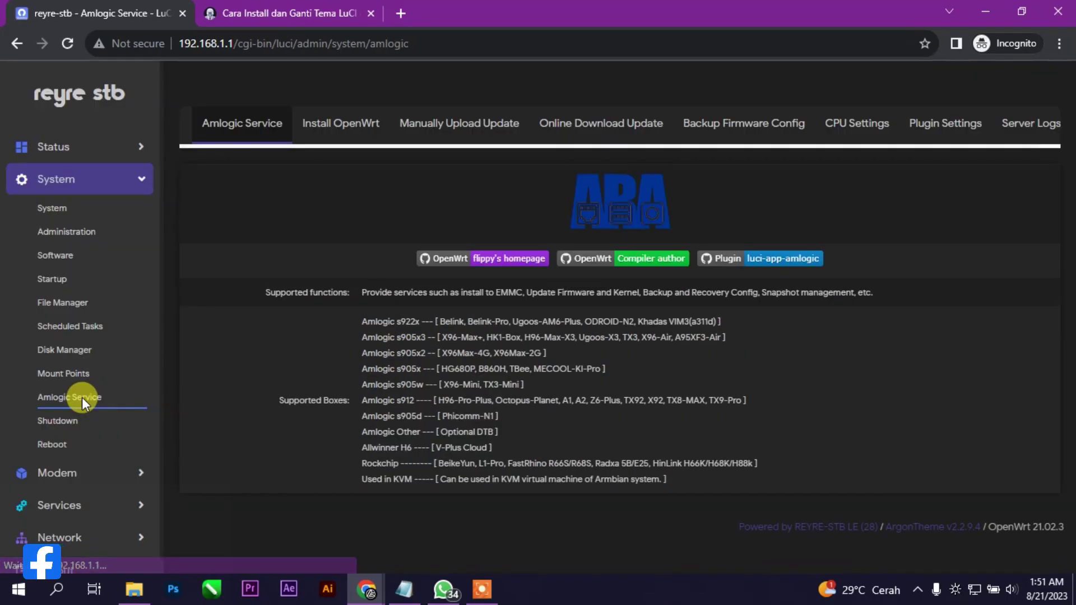
left_click(62, 147)
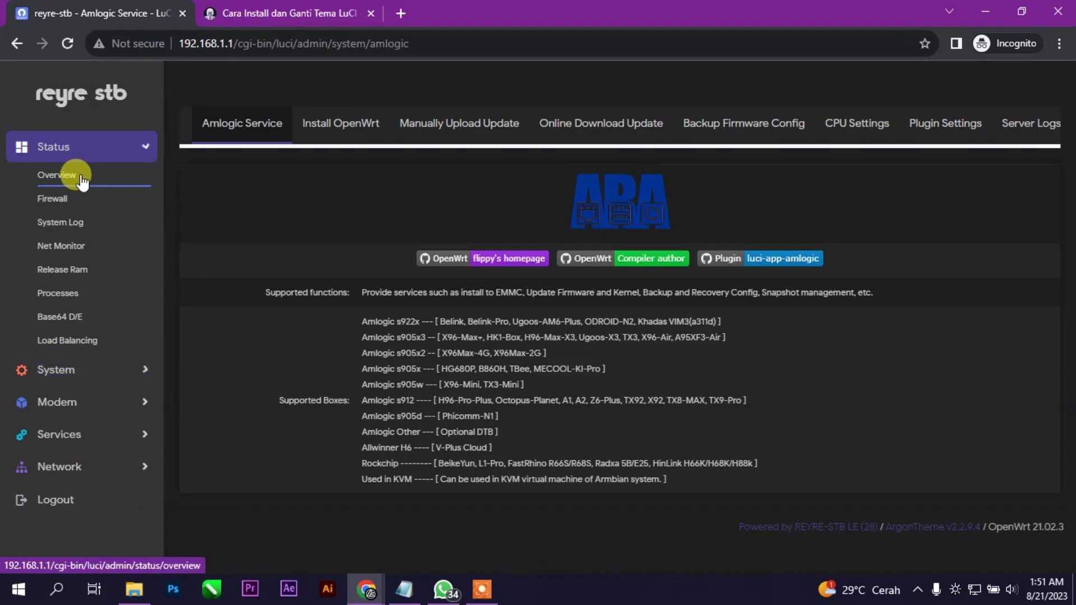
left_click(61, 370)
left_click(56, 209)
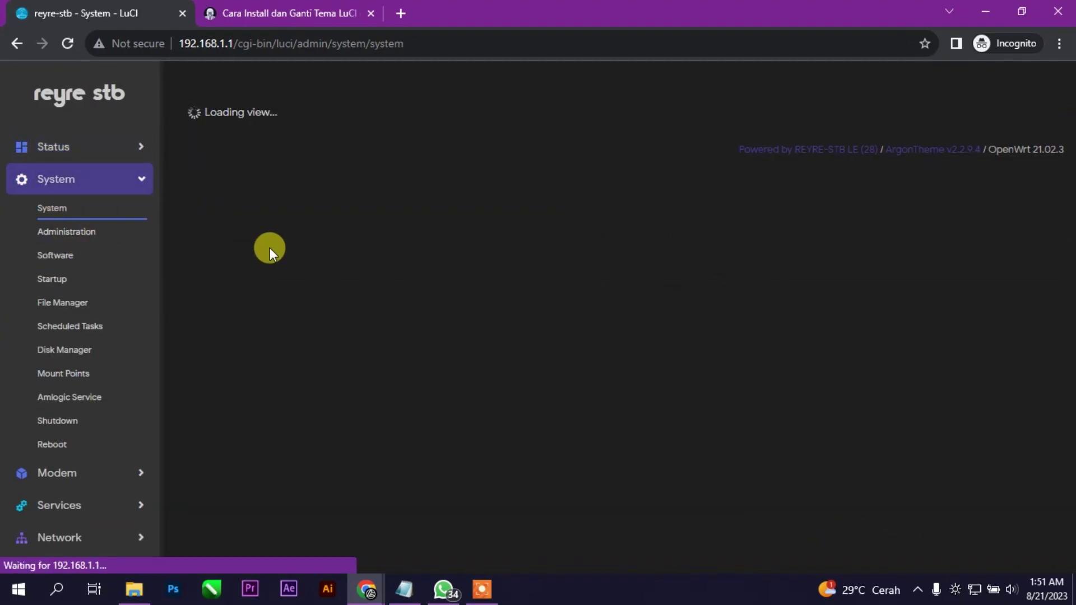
Set the Design to Edge, Save & Apply, and open Status > Overview
left_click(533, 283)
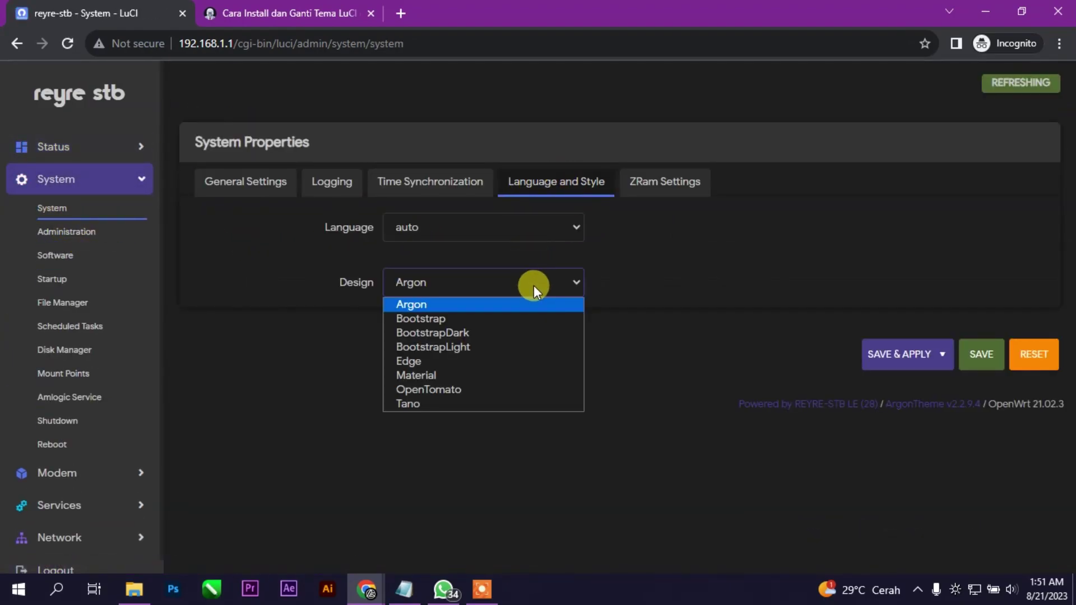
left_click(490, 367)
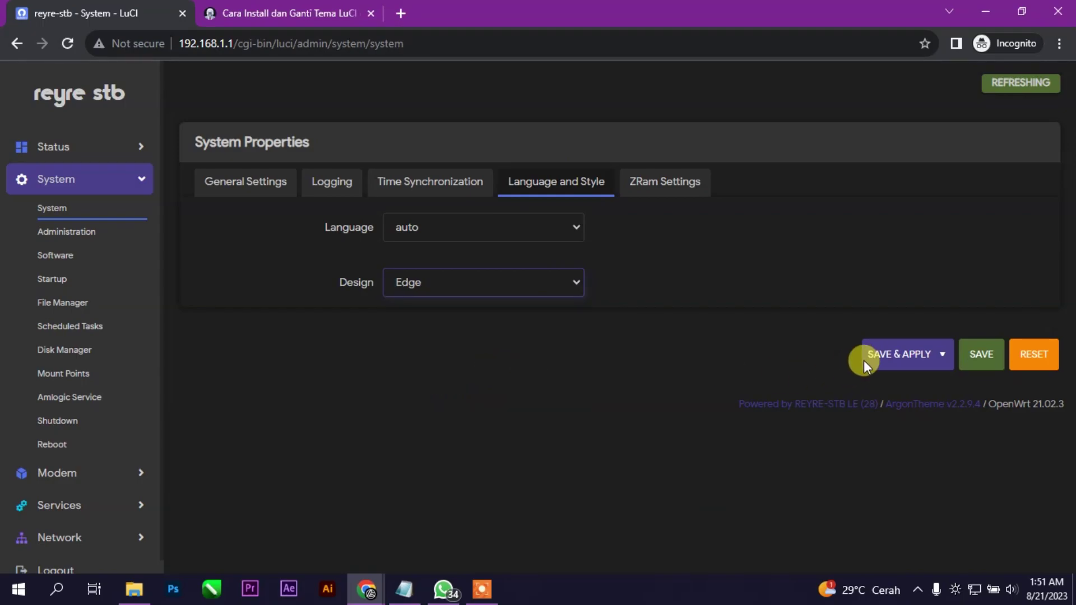
left_click(877, 364)
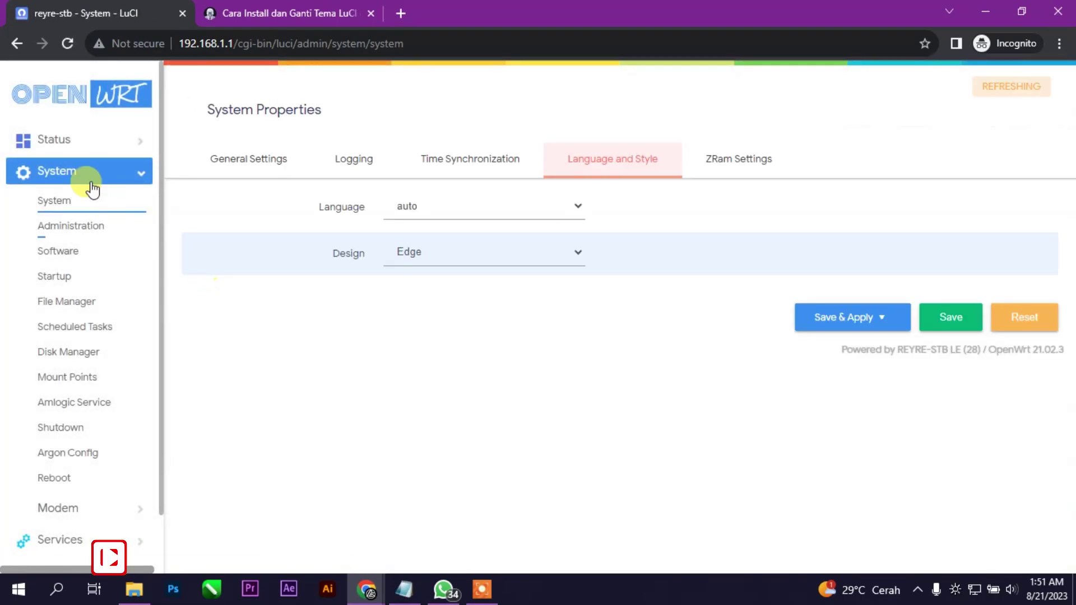
left_click(120, 144)
left_click(129, 168)
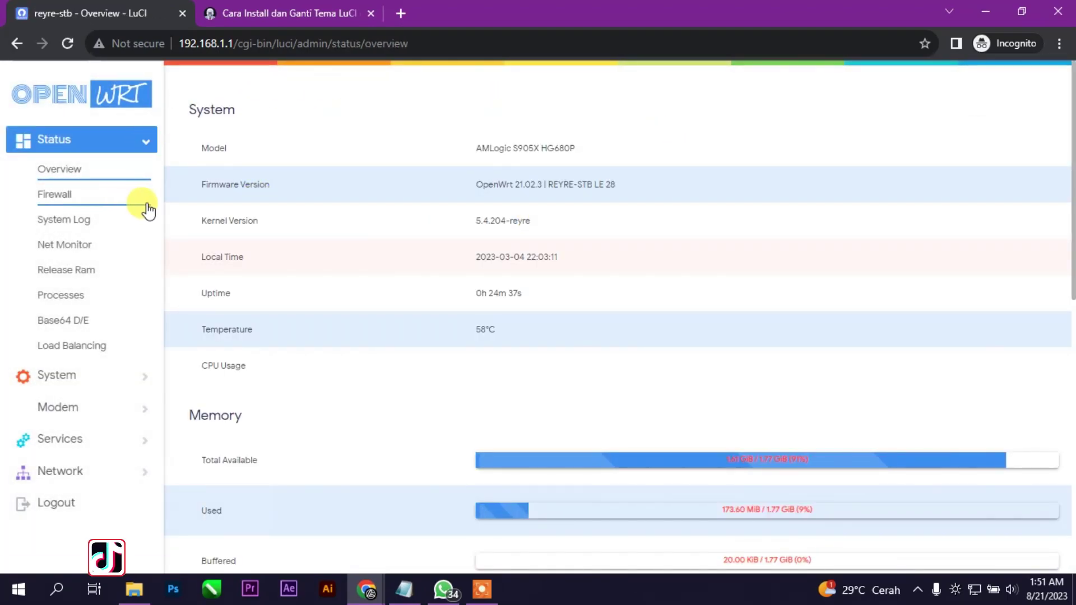
Open the Argon Config page, then go back to the Amlogic Service page and reload it
scroll(499, 304, "down", 8)
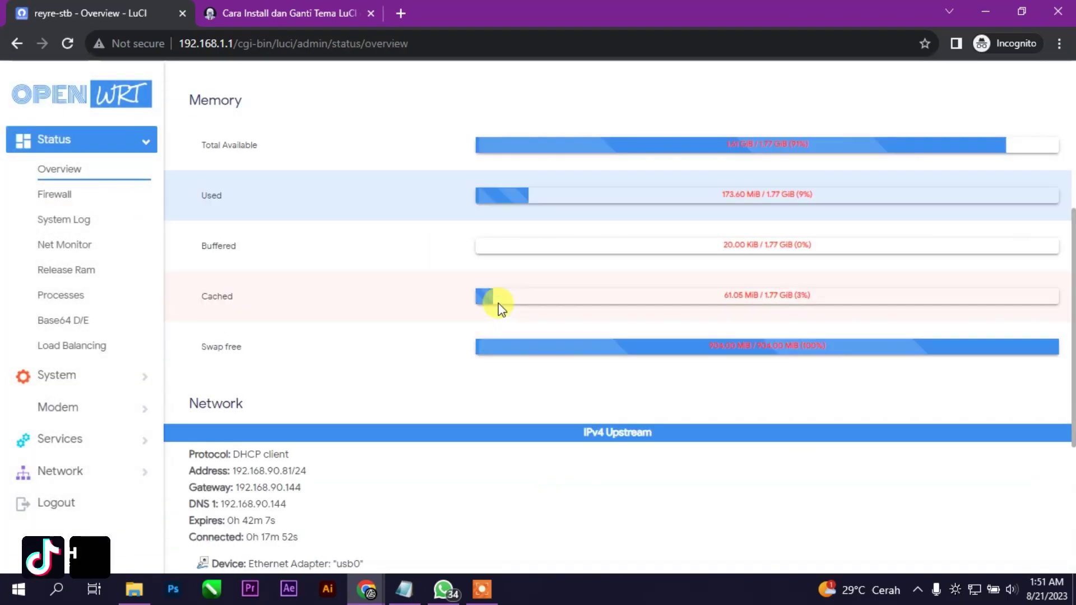
scroll(505, 304, "up", 9)
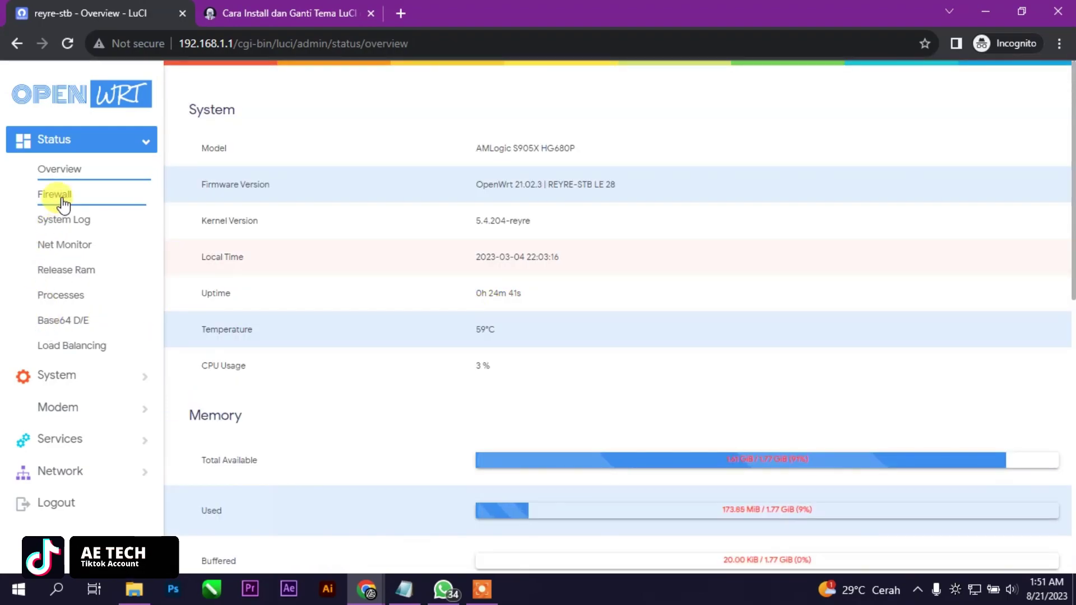
left_click(73, 374)
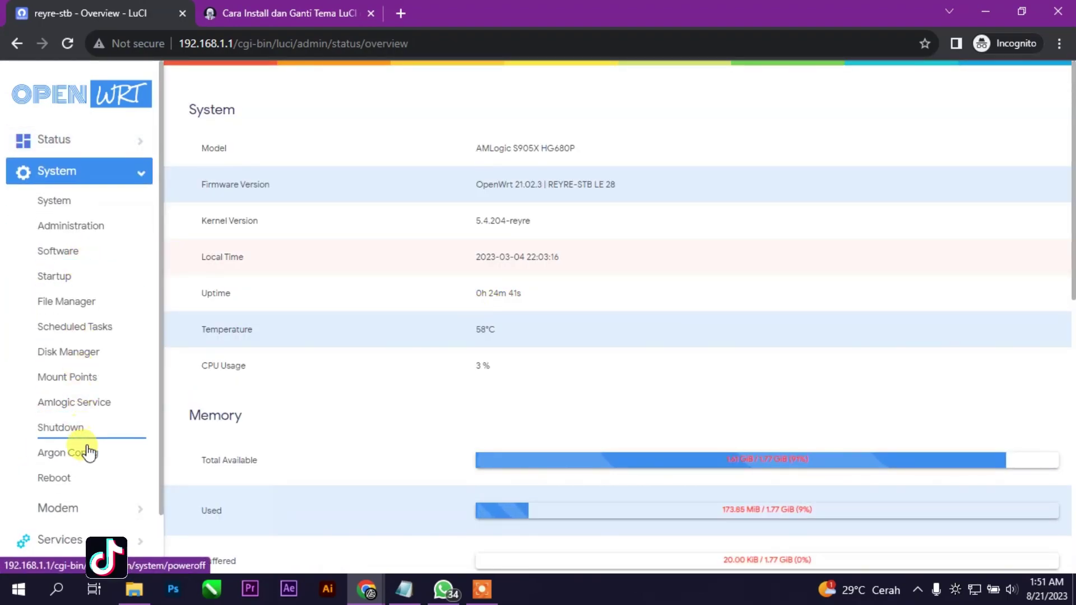
left_click(88, 452)
left_click_drag(31, 95, 66, 145)
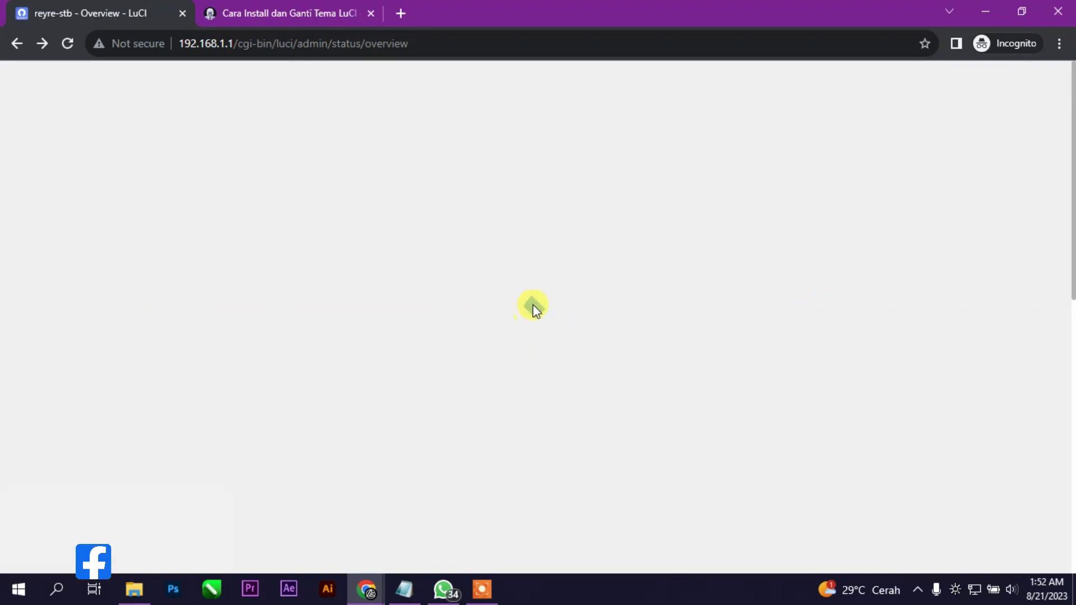
left_click(15, 43)
left_click(16, 43)
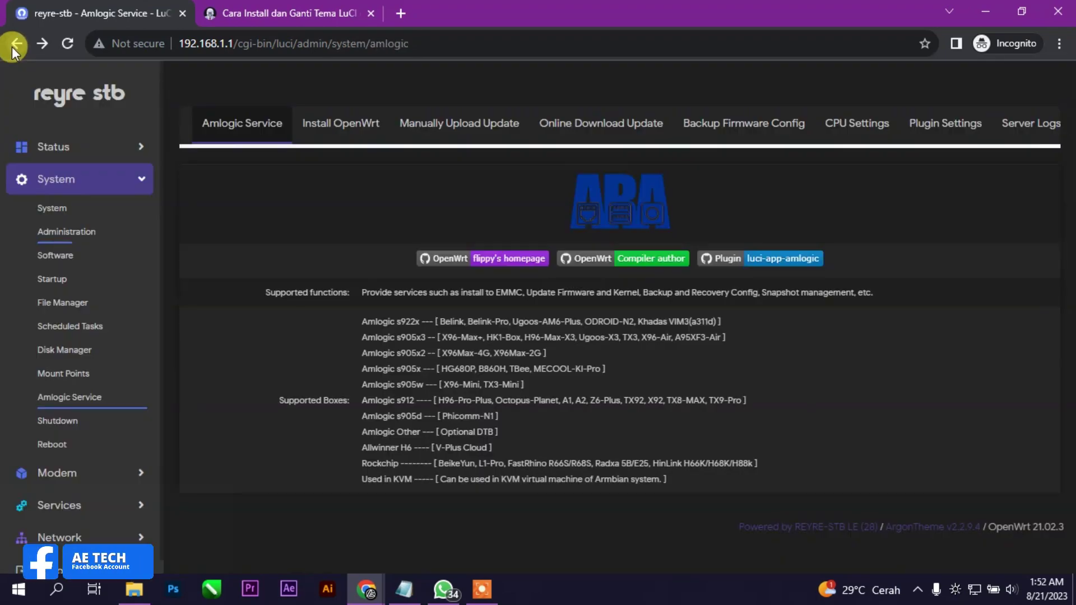
left_click(56, 42)
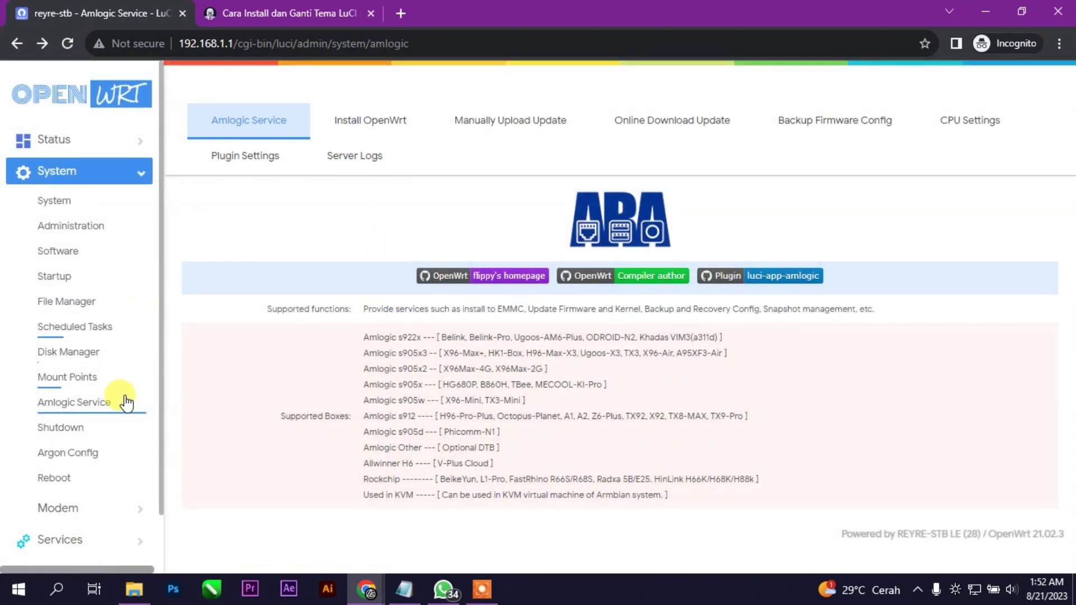
Browse the OpenClash, Xderm-GUI, Libernet-GUI, Interfaces and Overview pages, then log out
scroll(101, 491, "down", 1)
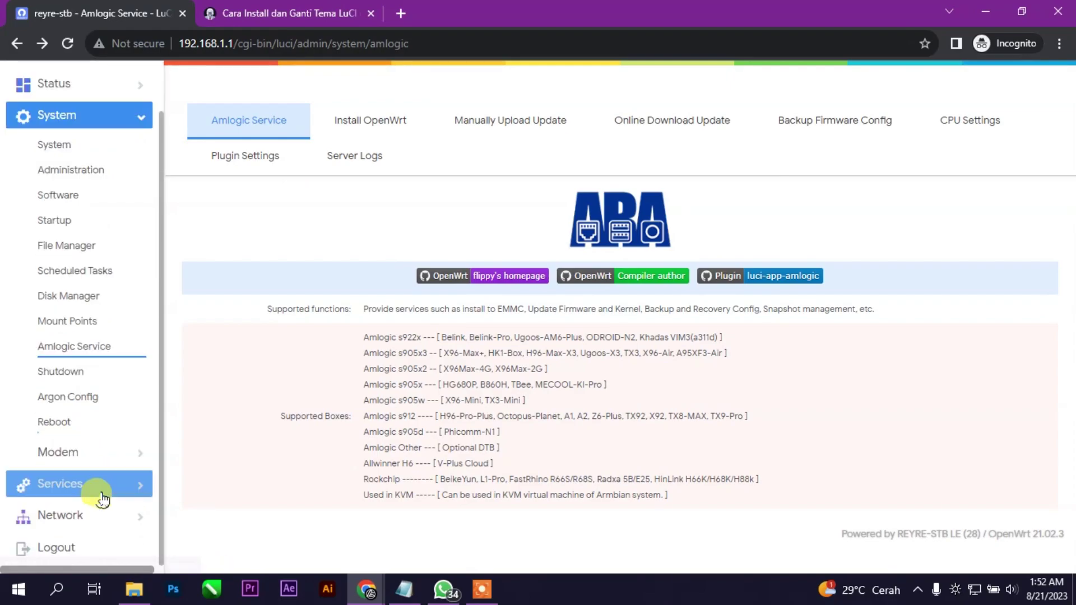
left_click(73, 483)
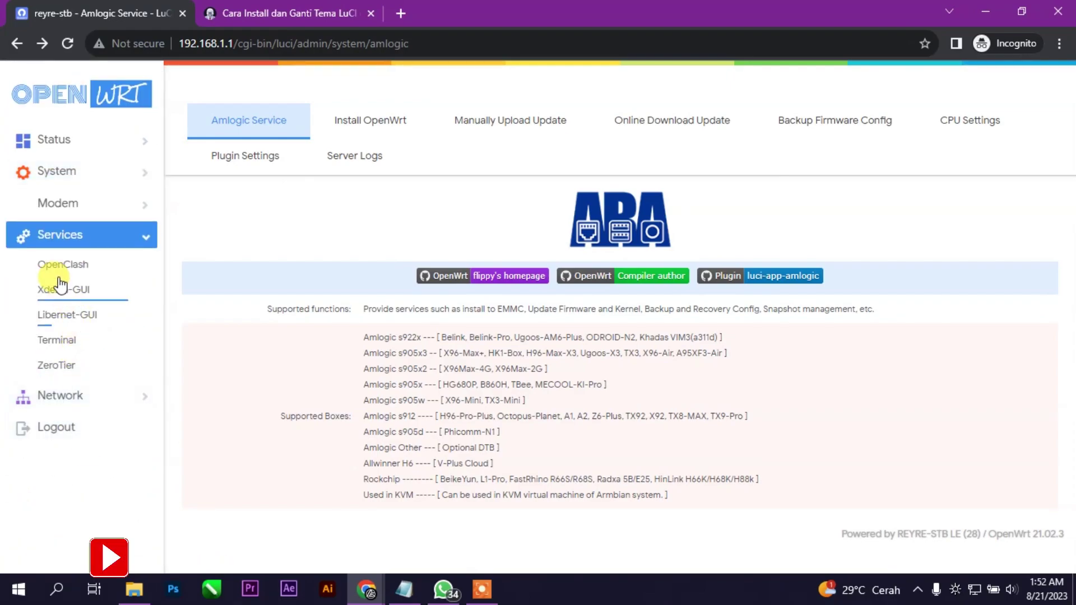
left_click(57, 274)
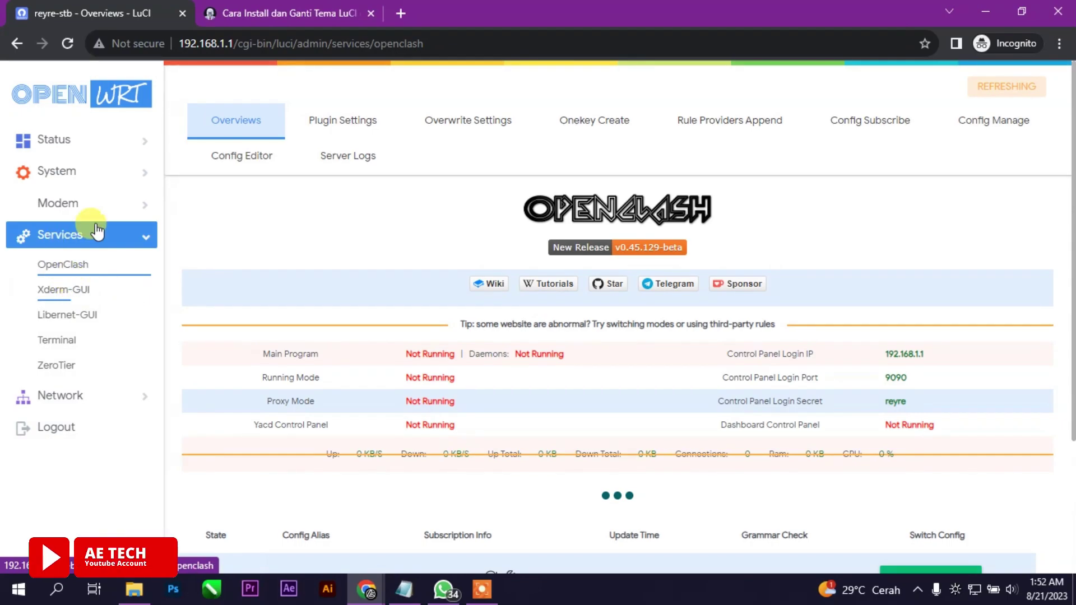
left_click(94, 296)
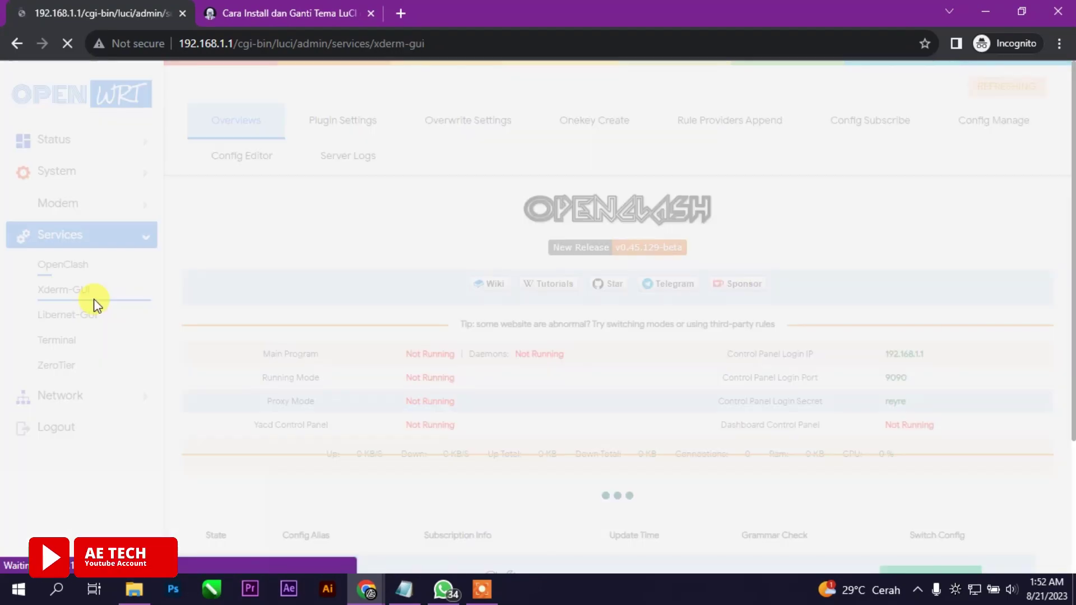
left_click(79, 327)
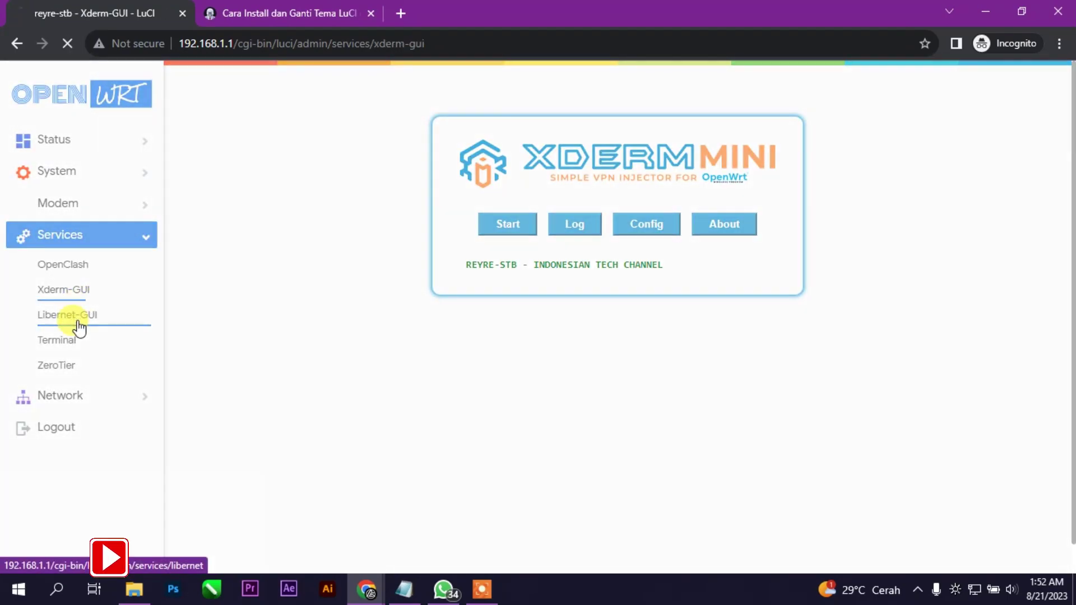
left_click(114, 395)
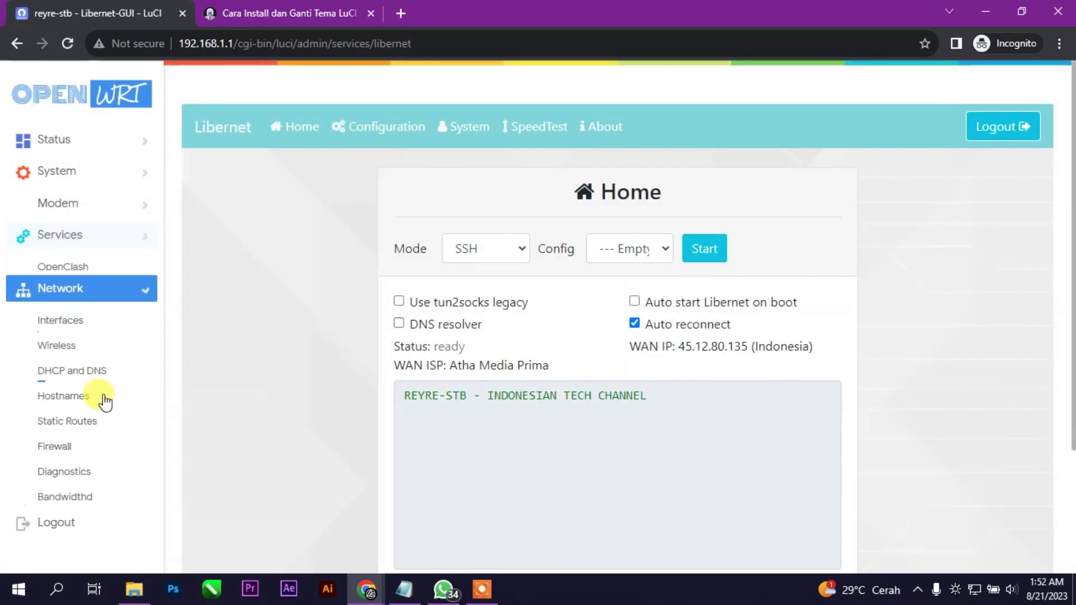
left_click(60, 298)
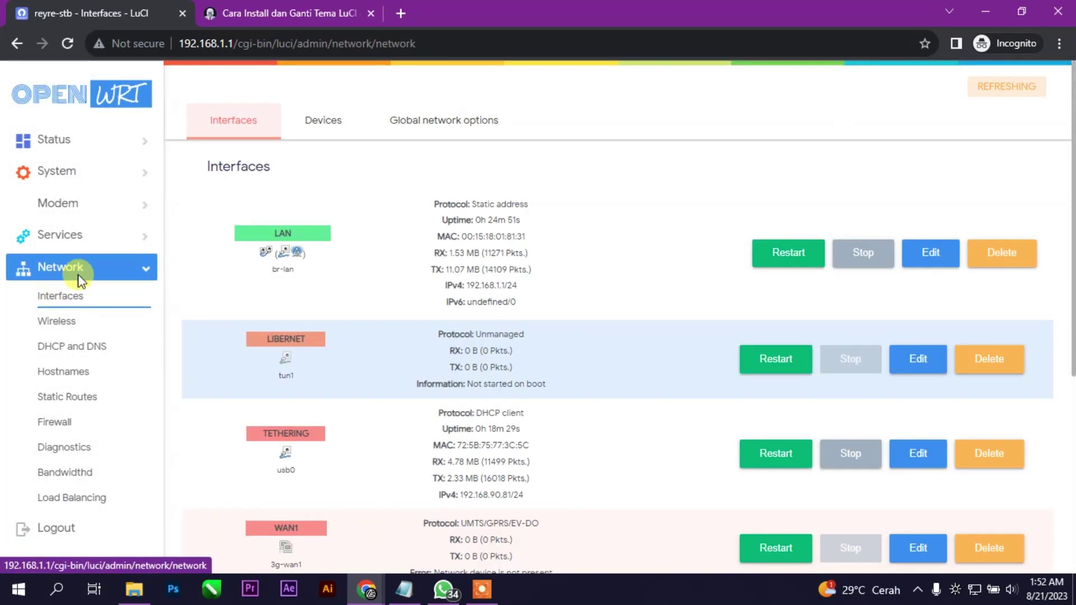
left_click(81, 141)
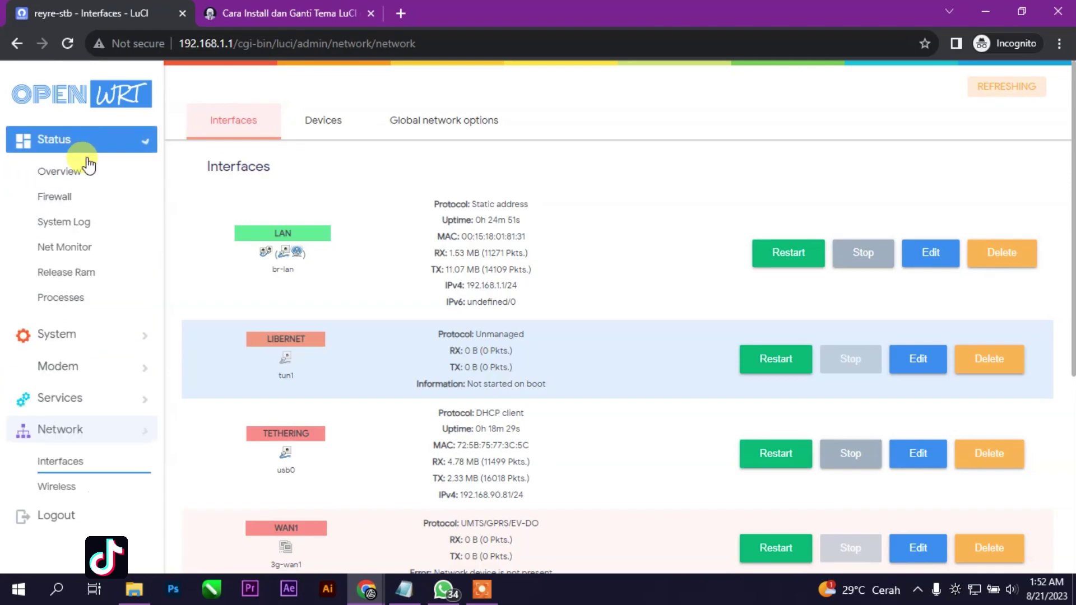
left_click(84, 169)
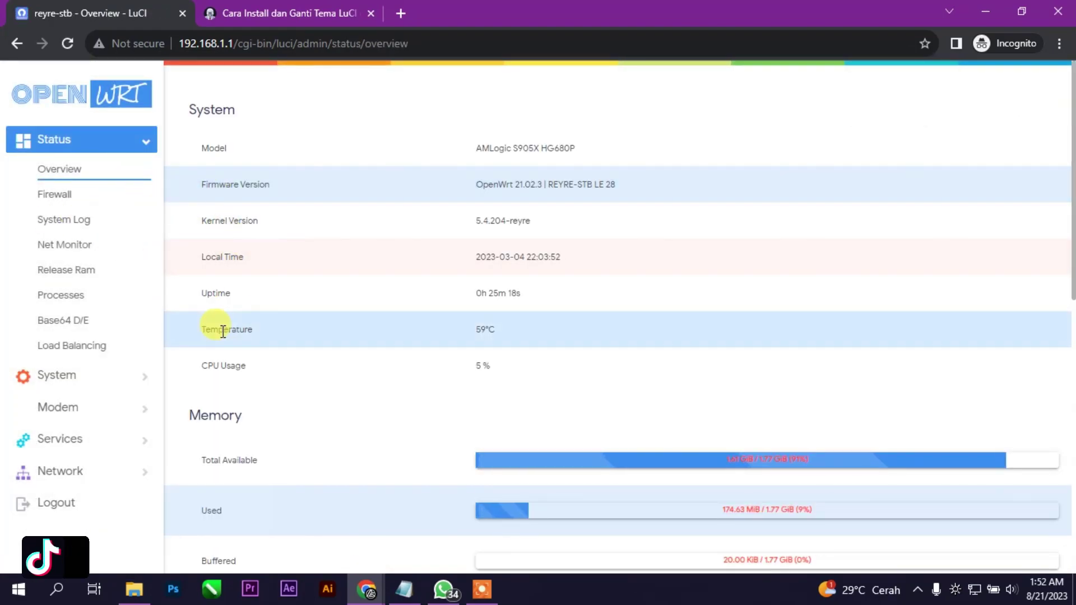
left_click(77, 502)
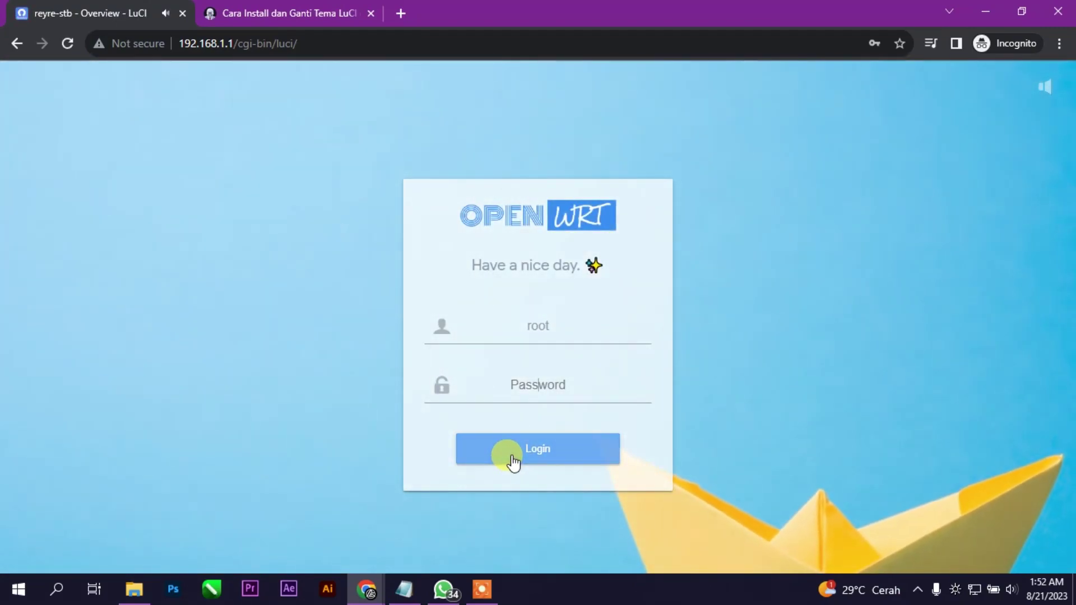
Mute the login page's background video sound and switch its background scene
left_click(1054, 87)
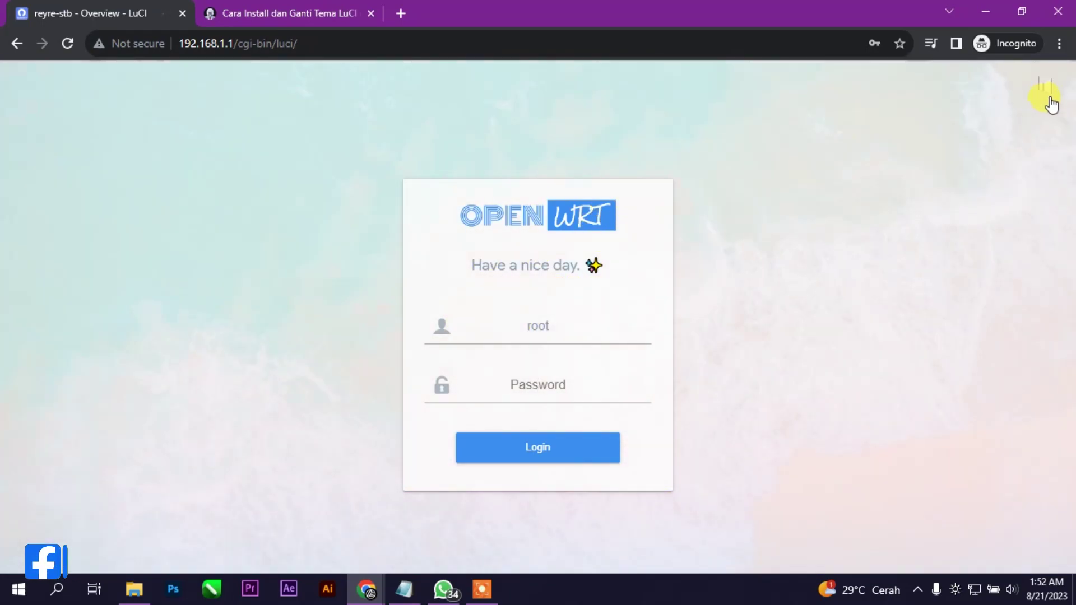
left_click(1045, 96)
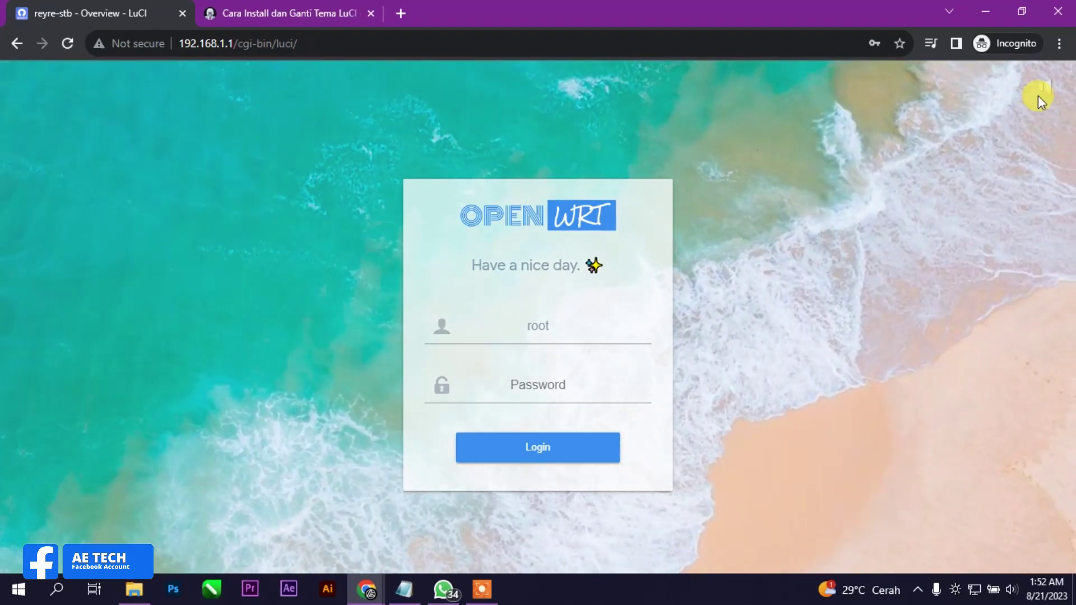
scroll(1049, 112, "up", 8)
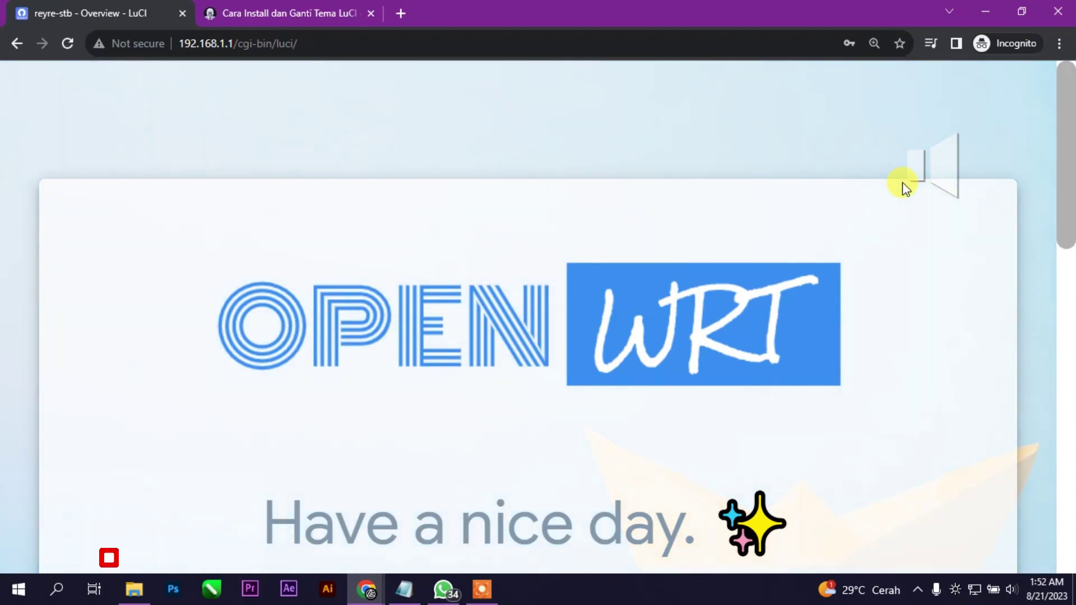
scroll(914, 184, "down", 4)
scroll(913, 181, "down", 3)
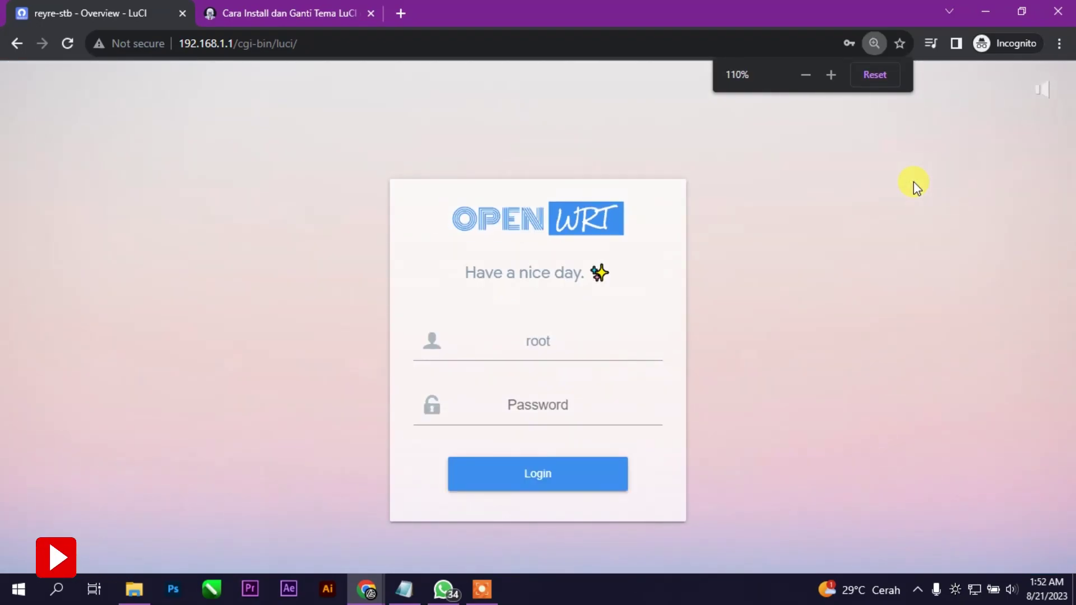
scroll(914, 181, "down", 2)
scroll(914, 181, "up", 3)
scroll(913, 181, "down", 1)
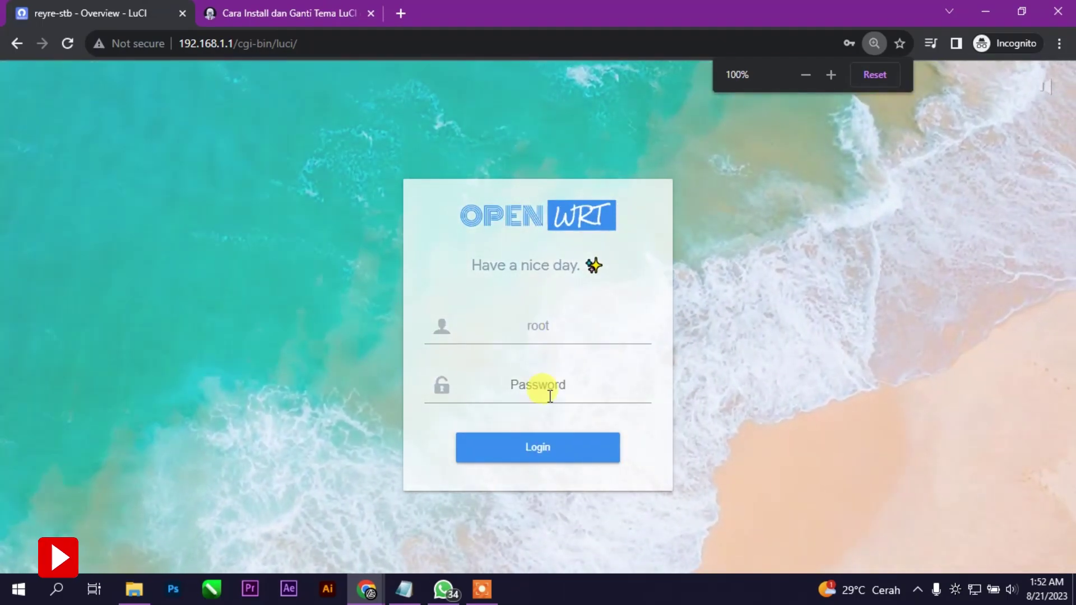
Enter the root account password and log in
left_click(556, 402)
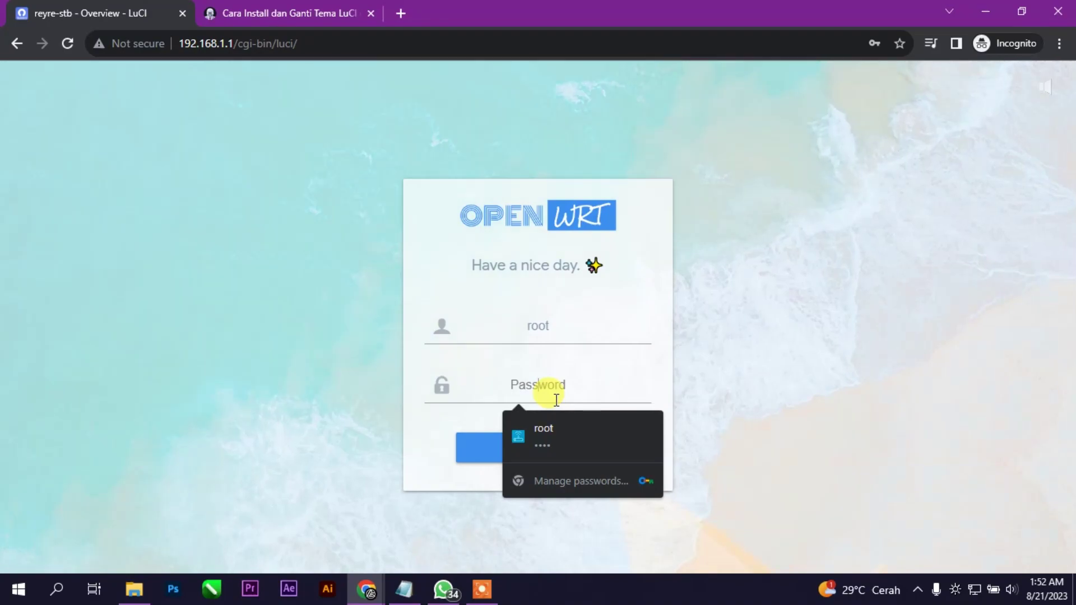
type("**********")
key("Return")
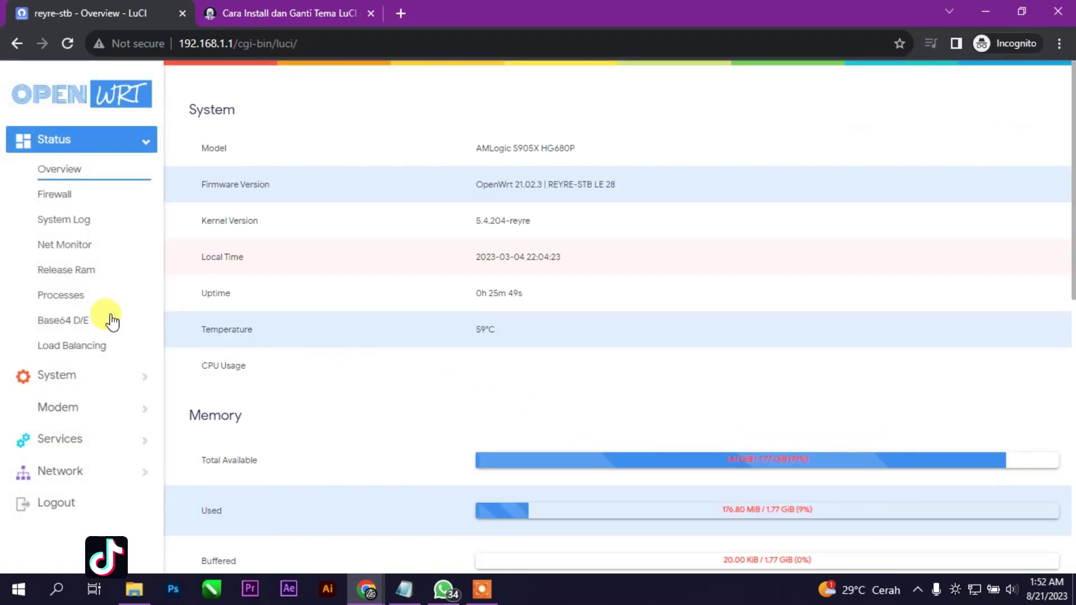
left_click(112, 376)
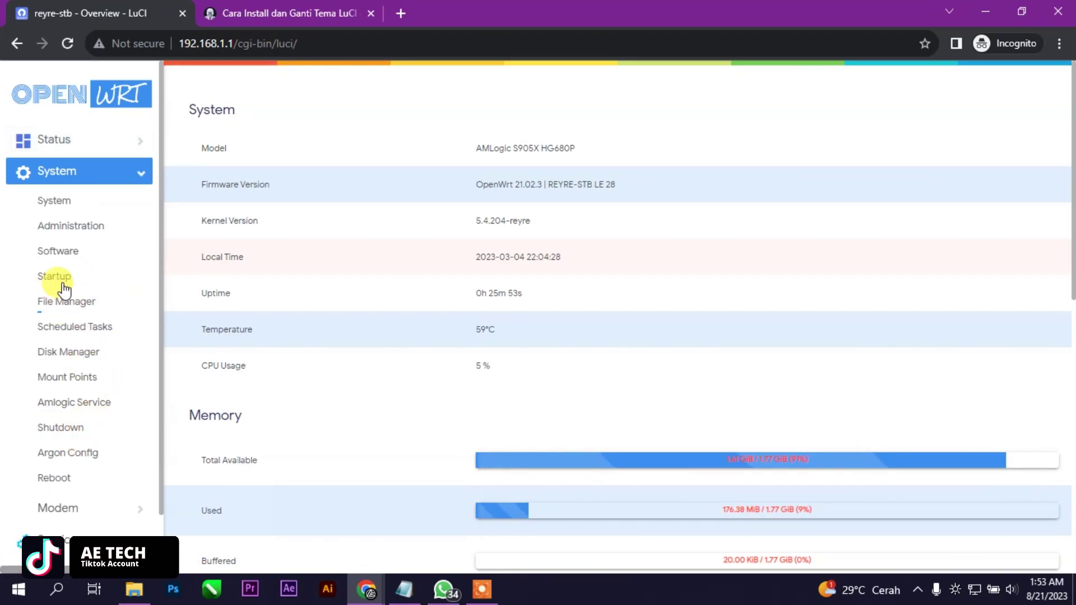
In System Language and Style, choose OpenTomato as the Design and Save & Apply
left_click(53, 200)
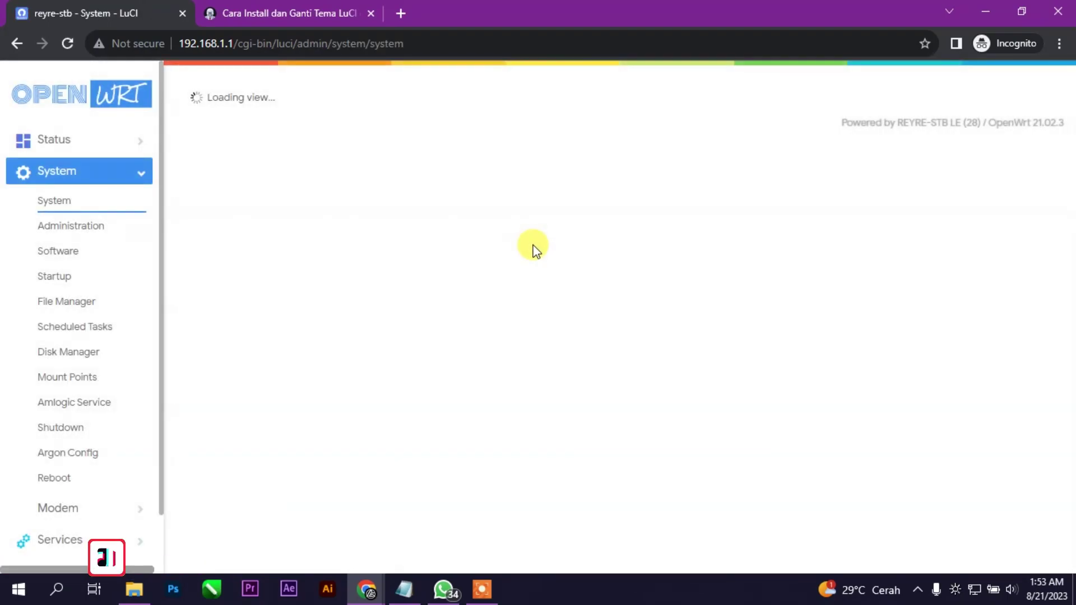
left_click(608, 167)
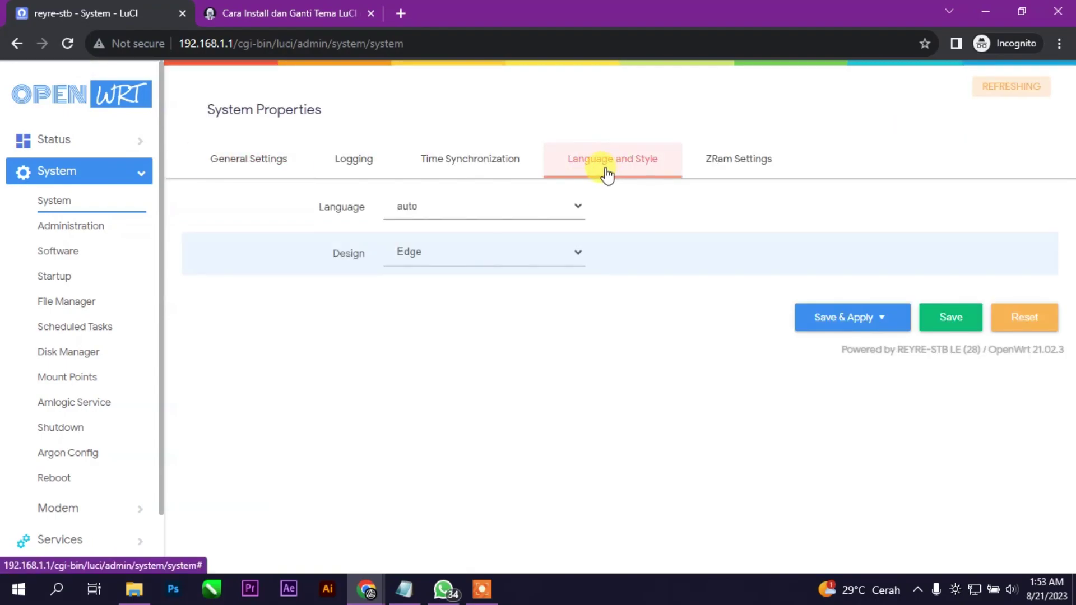
left_click(511, 258)
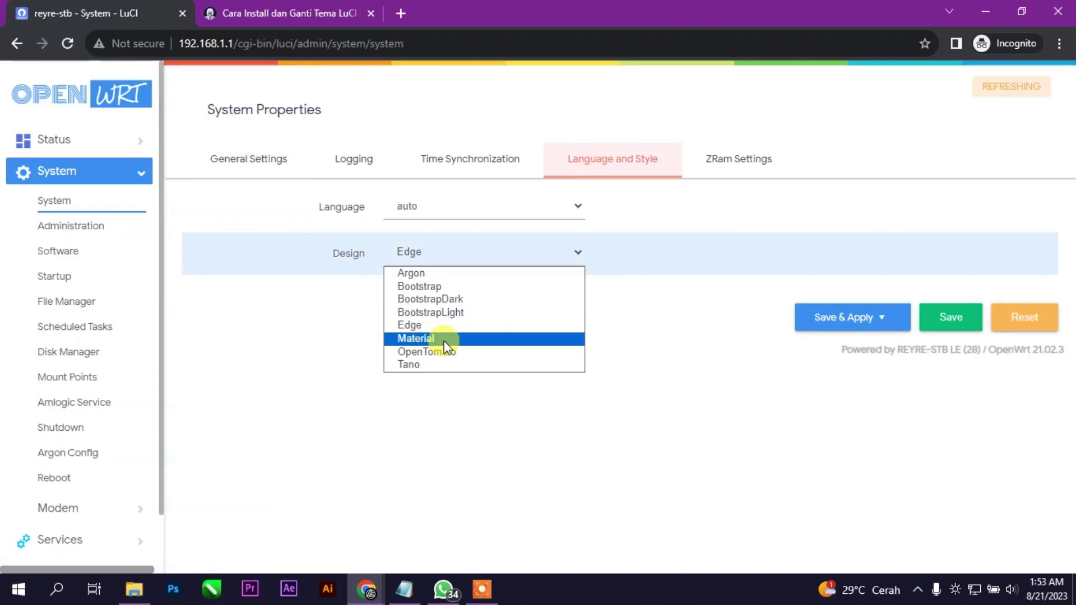
left_click(468, 353)
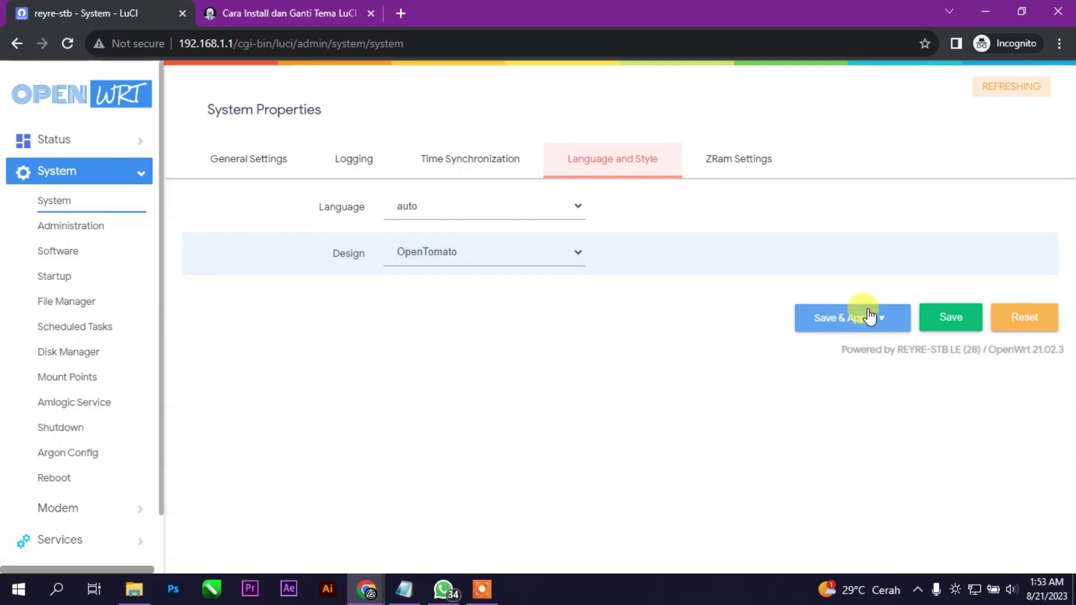
left_click(869, 317)
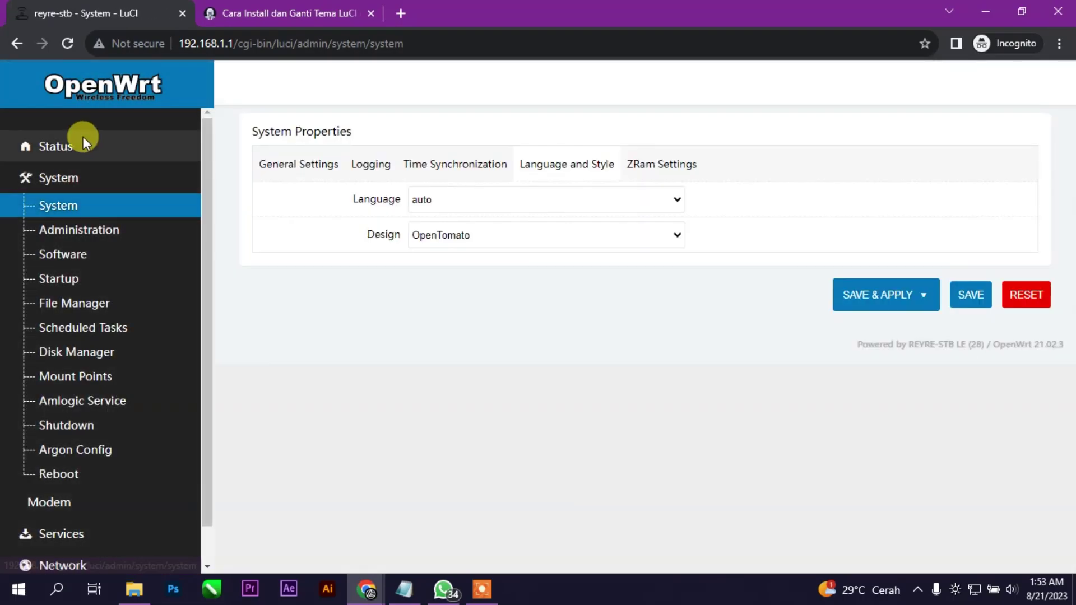
left_click(82, 140)
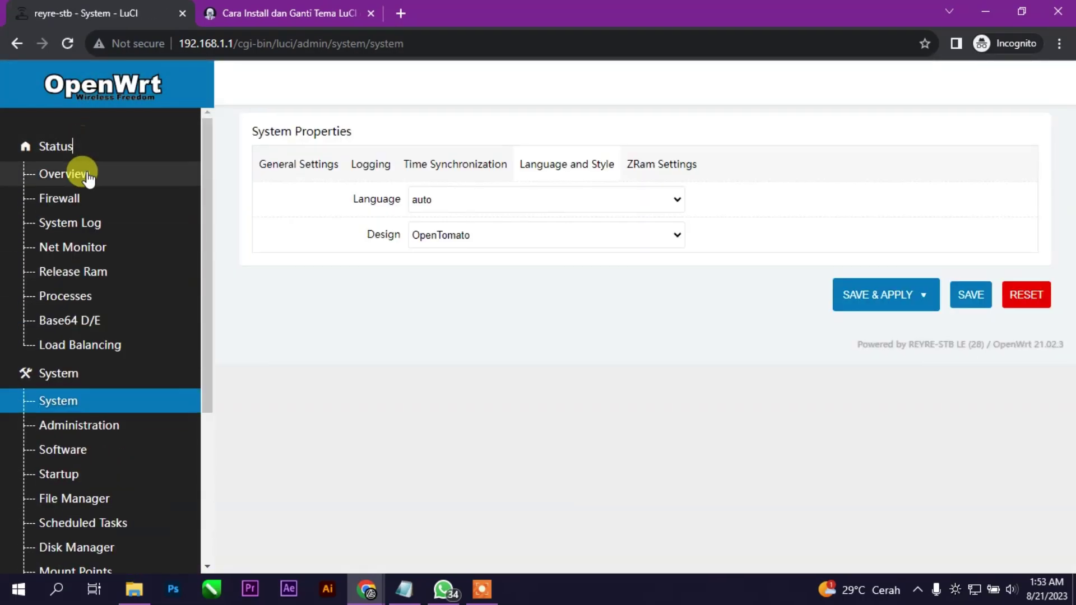
Review the Status Overview and the Firewall status page in the new theme
left_click(67, 174)
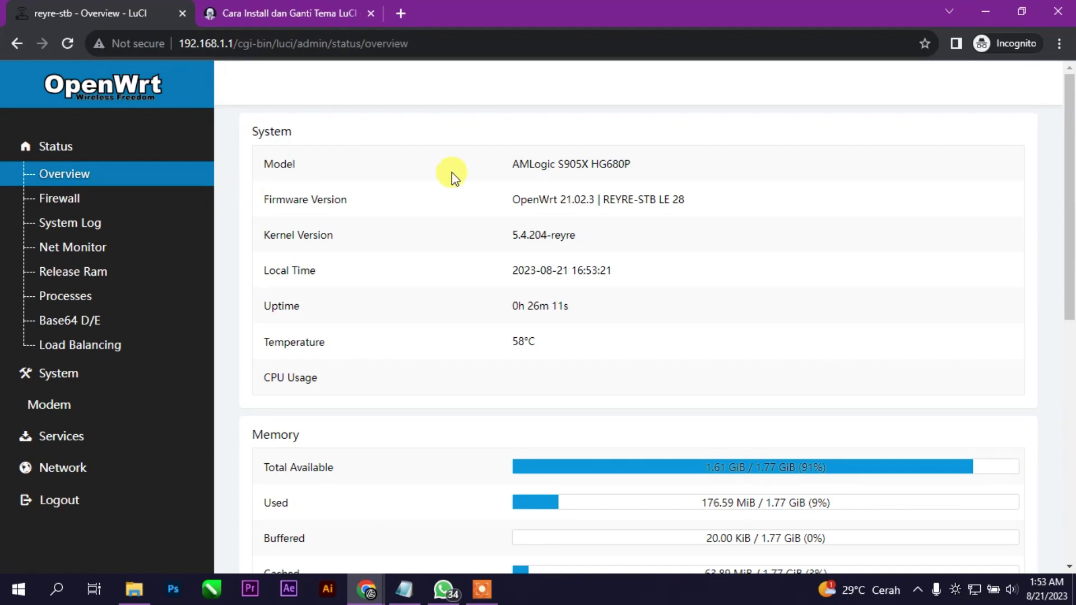
scroll(480, 255, "down", 8)
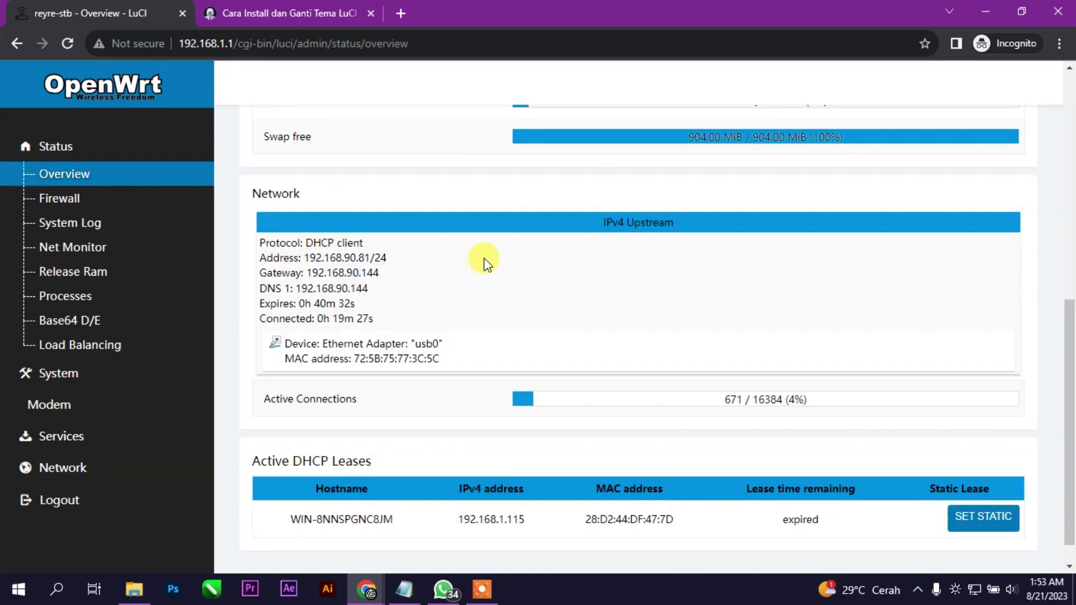
scroll(426, 252, "up", 4)
left_click(84, 198)
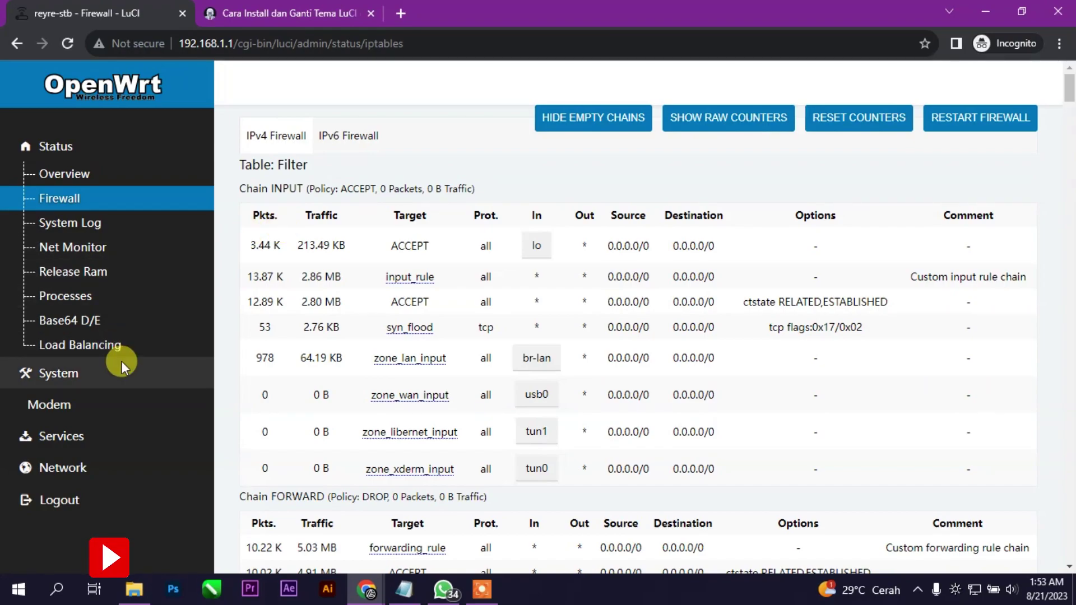
Open System > Argon Config, then go back through history to the main LuCI page
left_click(118, 364)
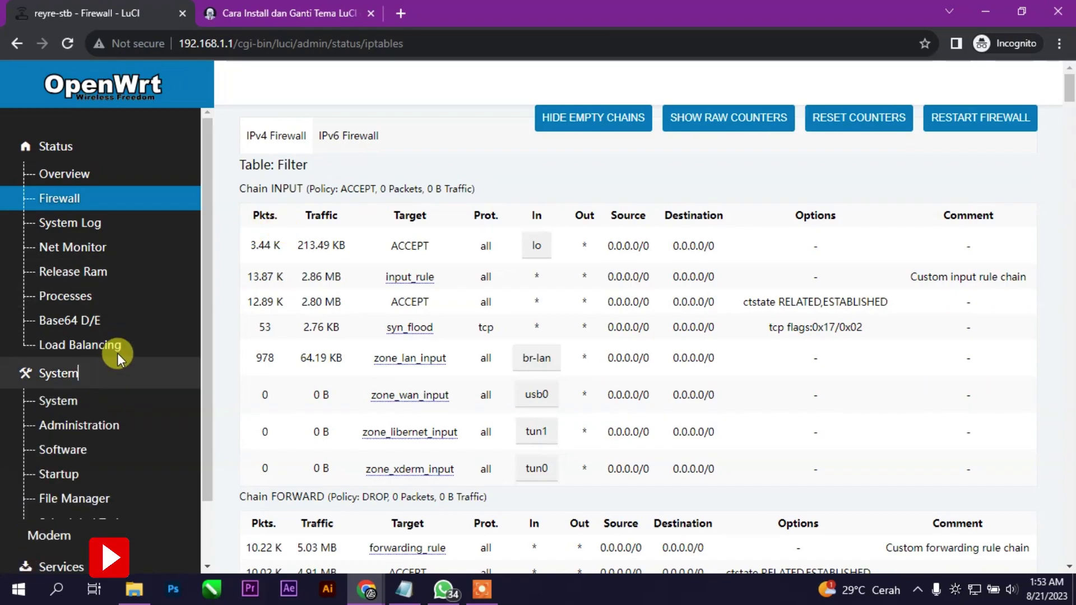
scroll(110, 417, "down", 4)
left_click(90, 408)
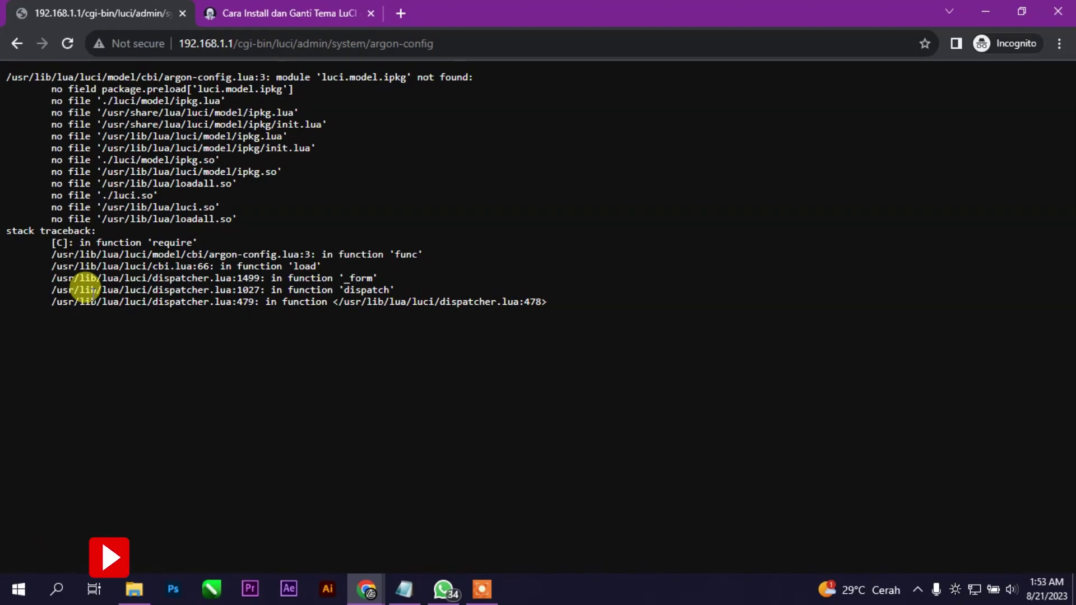
left_click(28, 43)
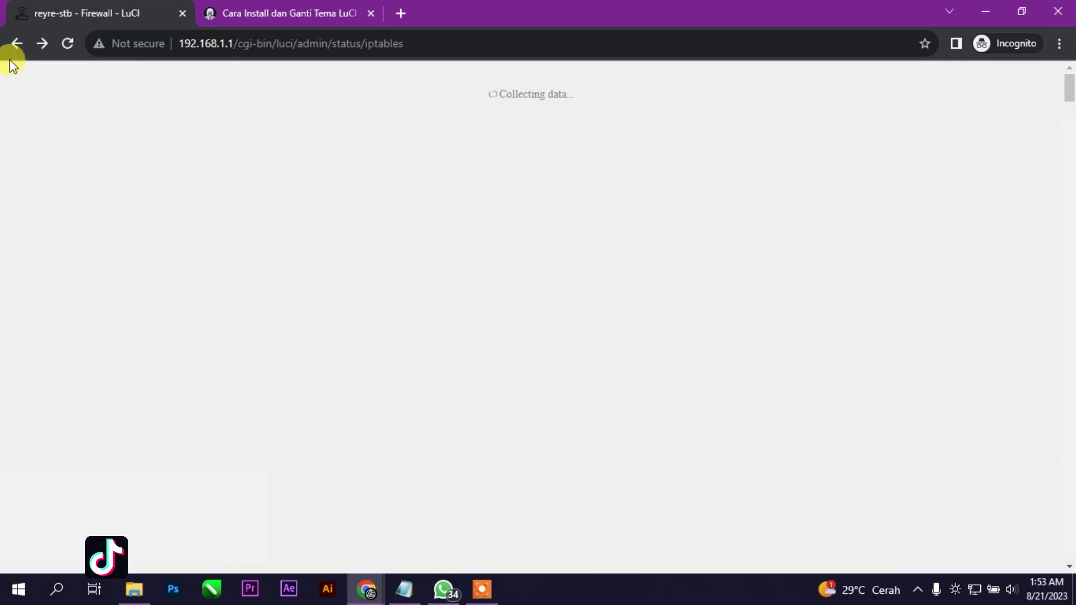
left_click(16, 43)
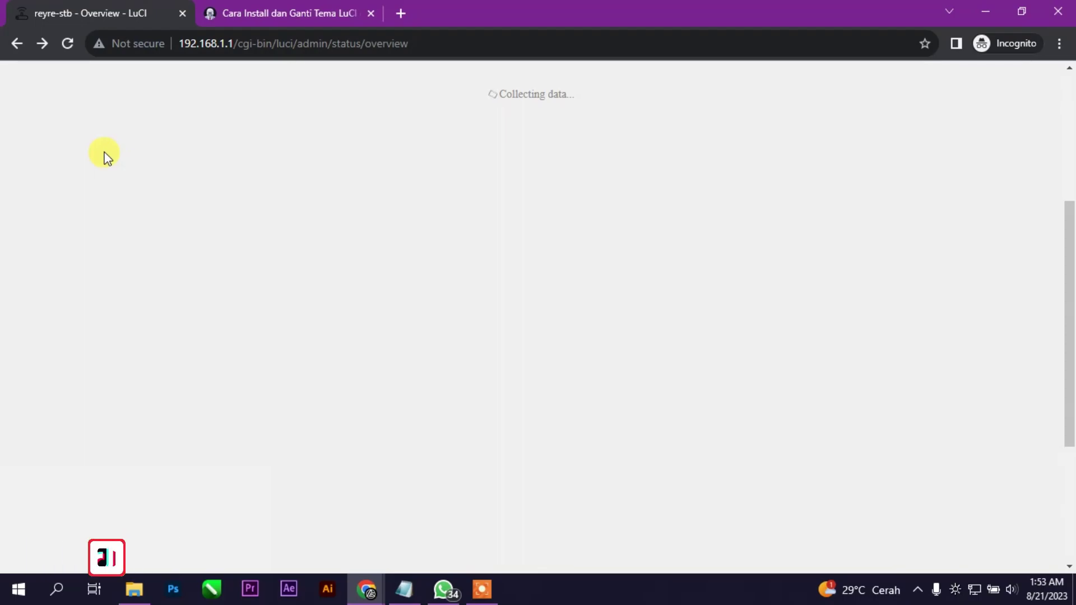
left_click(13, 43)
left_click(13, 44)
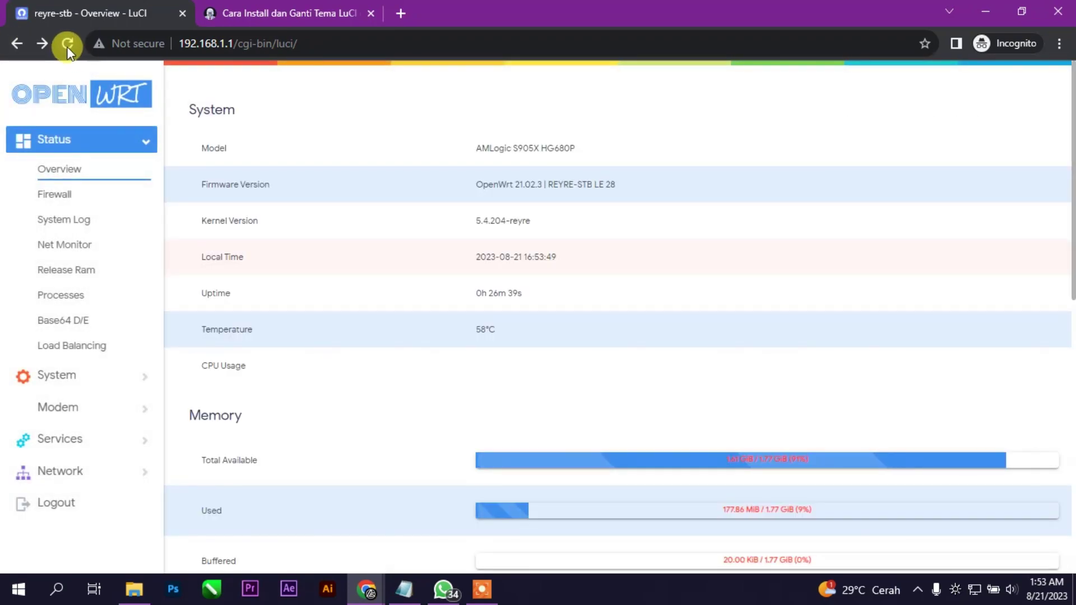
Reload, then browse the OpenClash, Xderm-GUI, Libernet-GUI and ZeroTier service pages
left_click(67, 48)
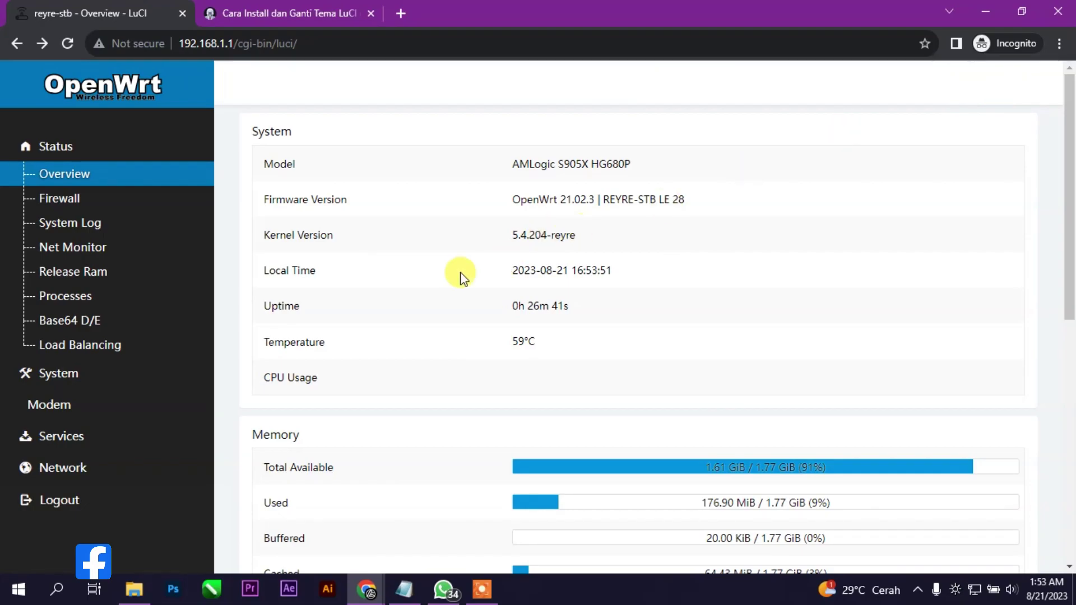
left_click(155, 436)
left_click(126, 465)
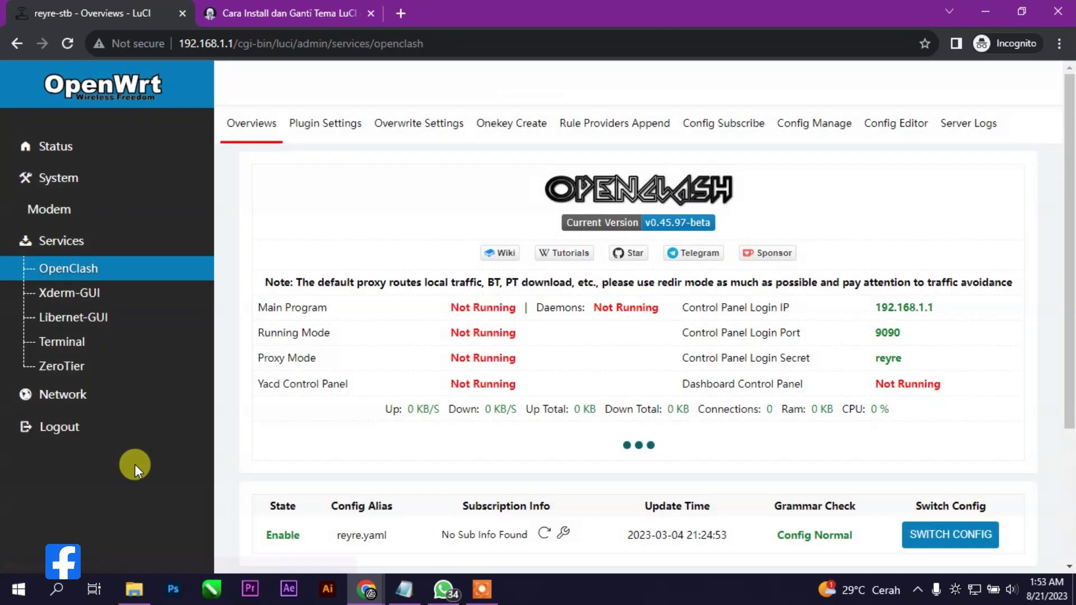
left_click(110, 296)
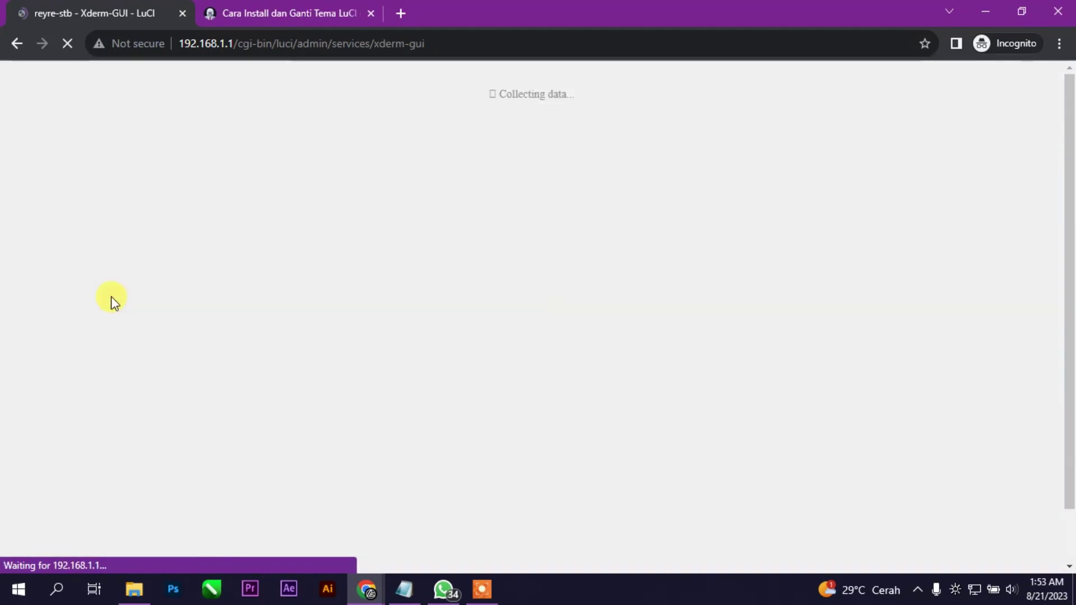
left_click(105, 315)
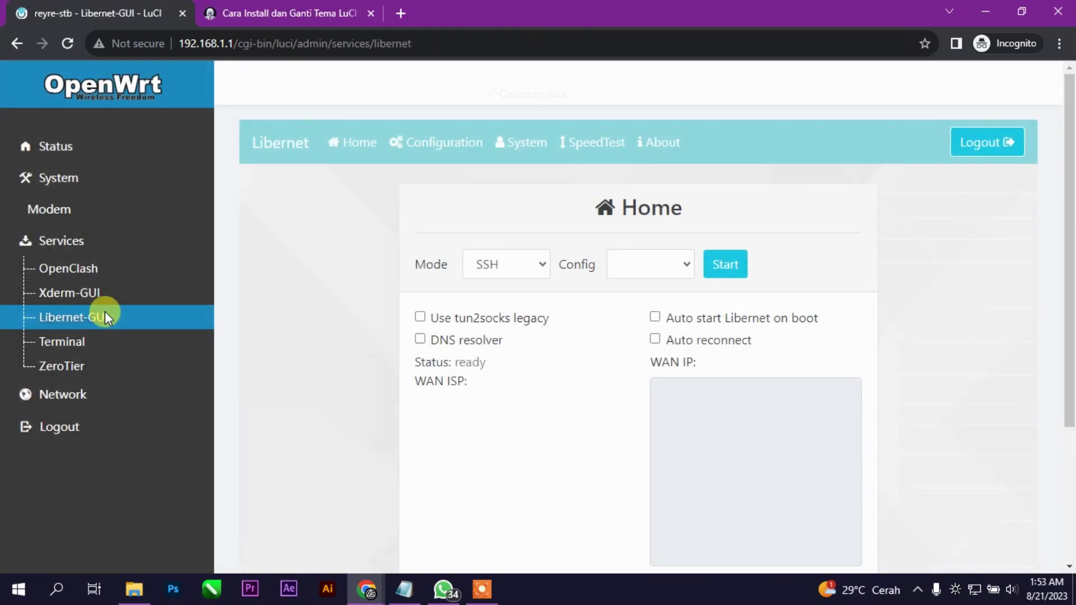
left_click(96, 363)
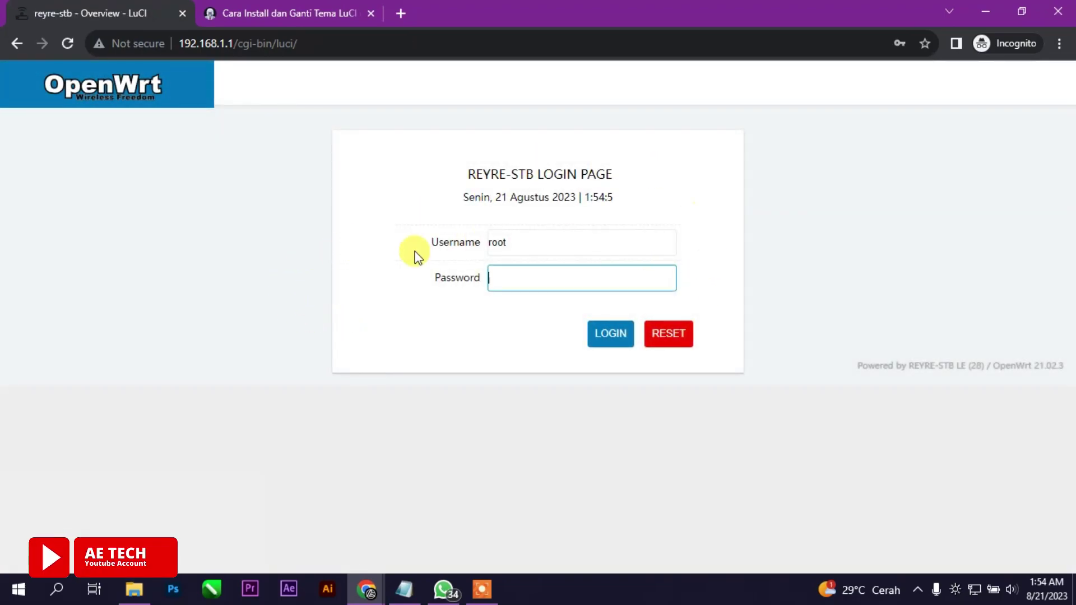
Sign back in as root with the account password
left_click(544, 278)
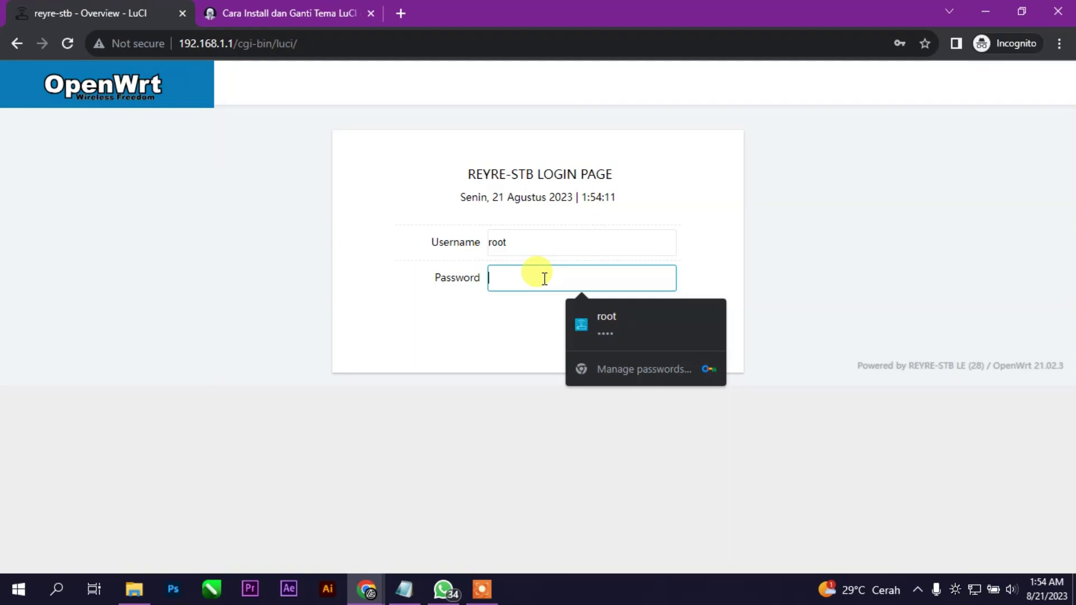
type("root")
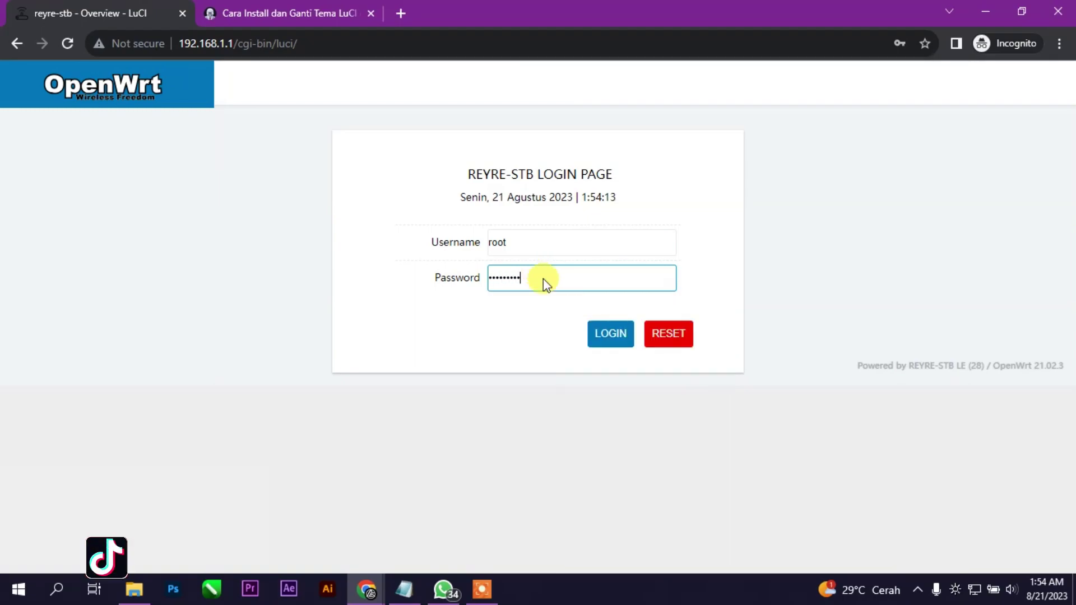
key("Return")
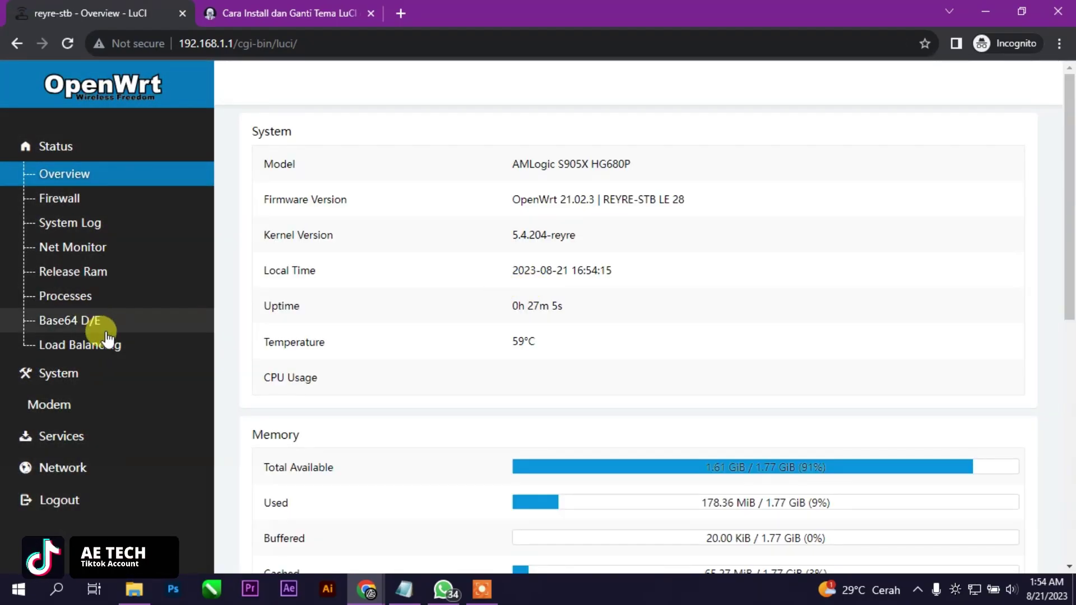
Set the System Language and Style Design to Tano and save & apply
left_click(89, 375)
left_click(72, 403)
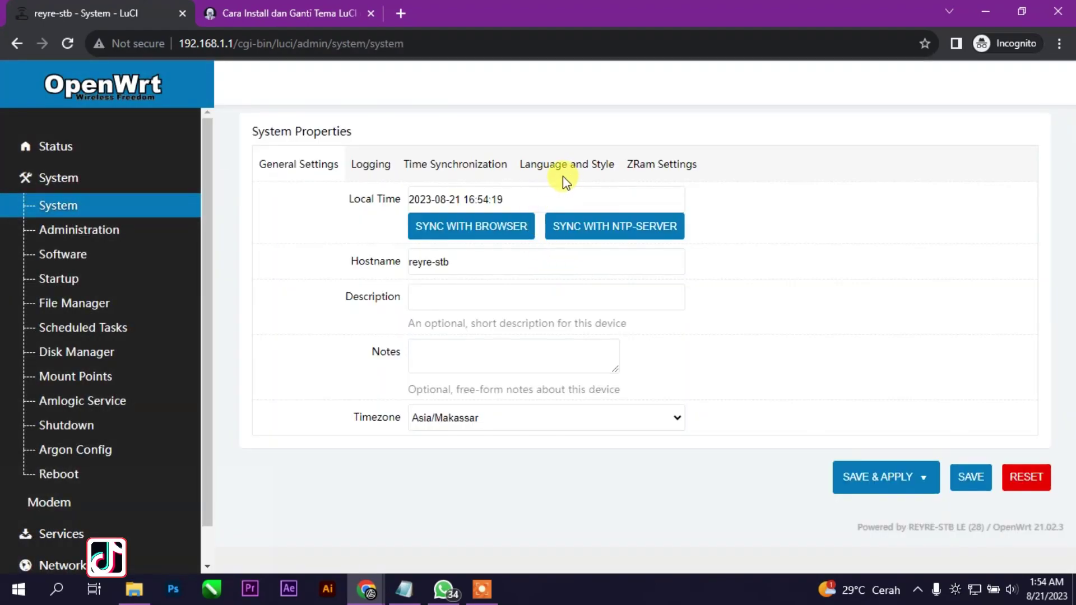
left_click(563, 177)
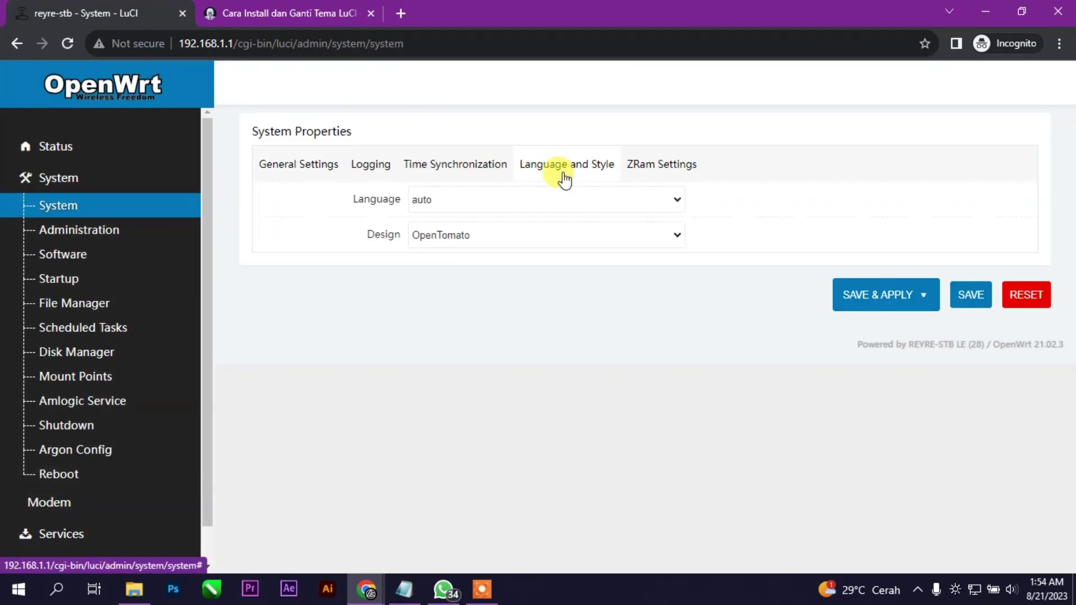
left_click(560, 233)
left_click(513, 349)
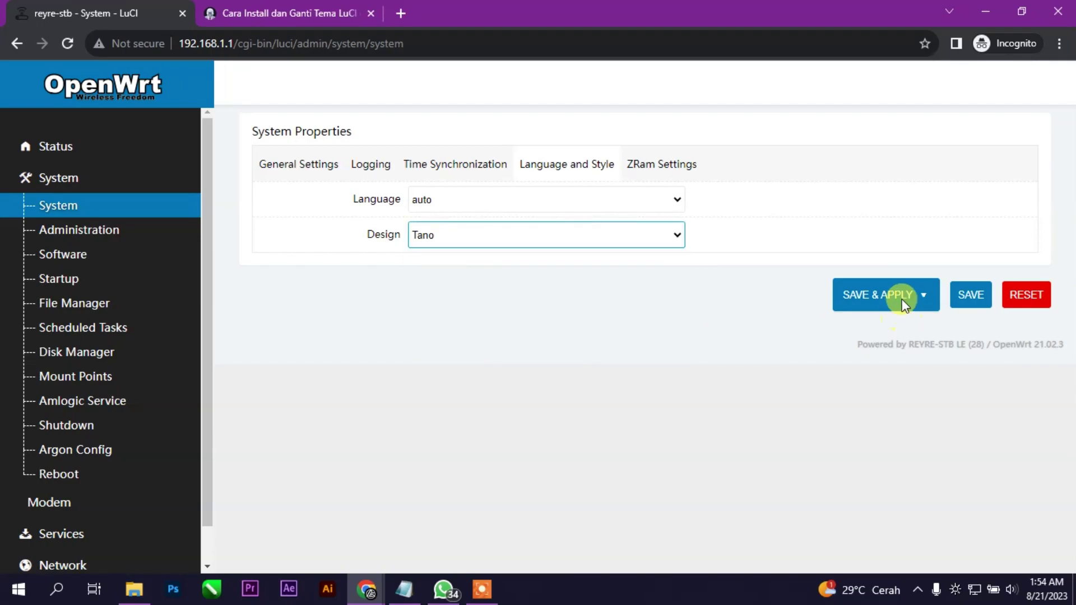
left_click(902, 295)
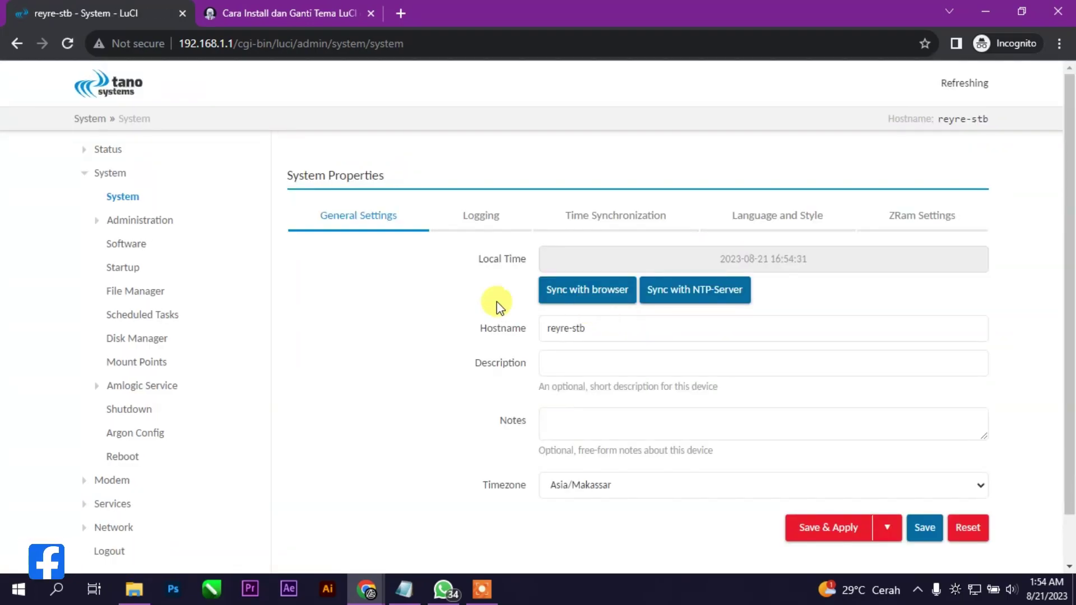
Open Status > Overview in the Tano theme and scroll through the 60°C and 3% CPU readings
left_click(93, 150)
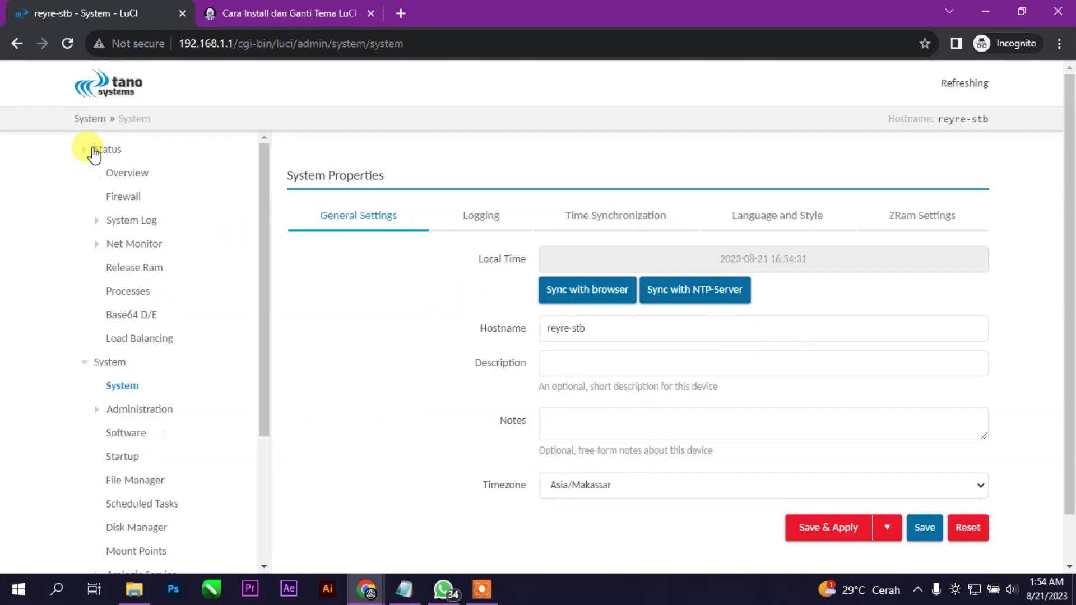
left_click(140, 175)
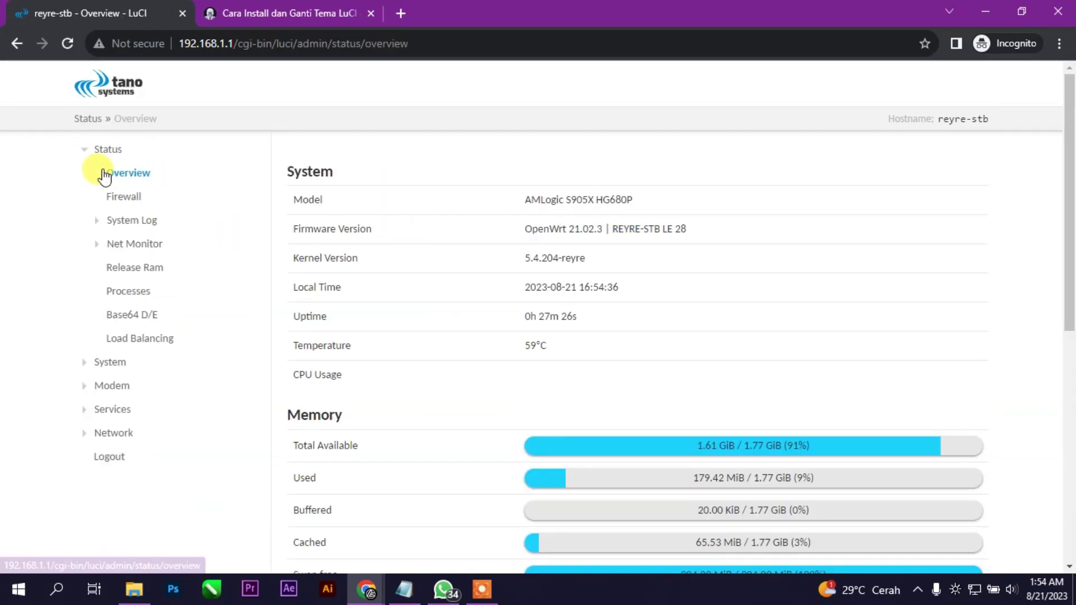
scroll(627, 291, "down", 8)
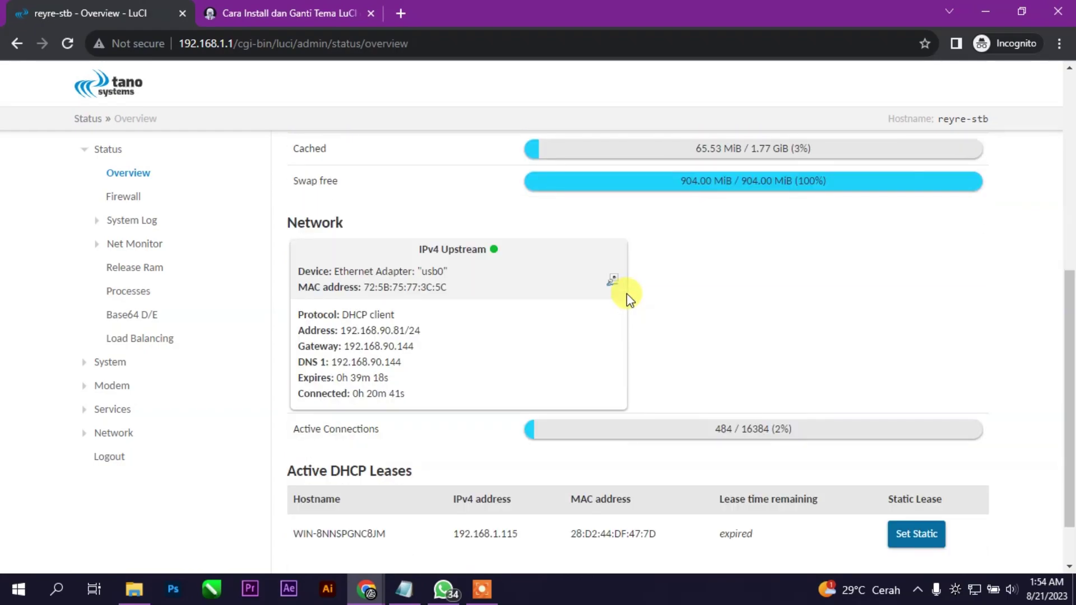
scroll(627, 295, "up", 1)
scroll(635, 294, "up", 7)
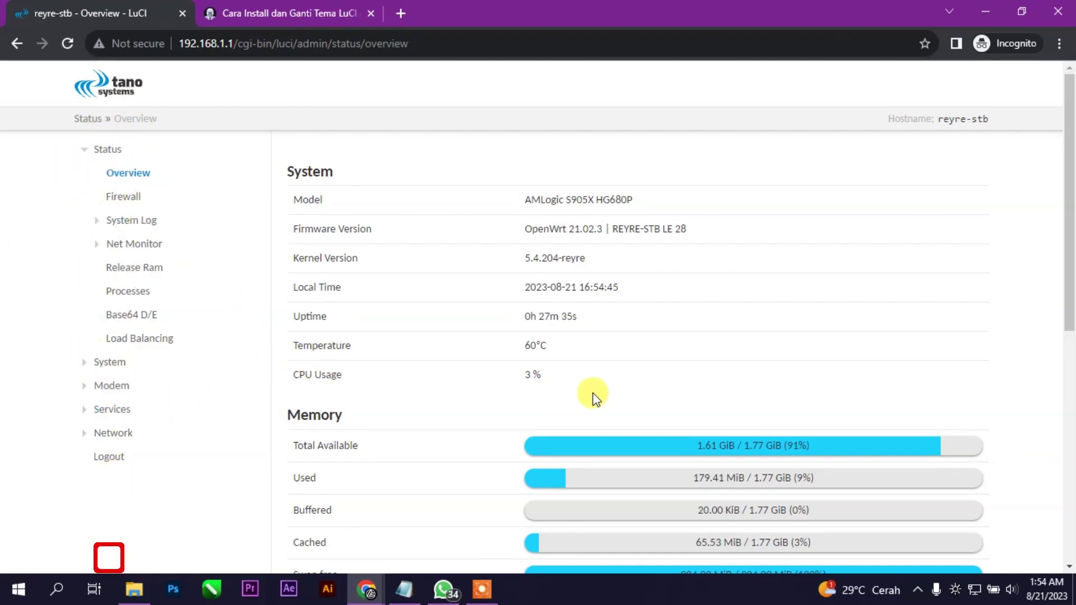
scroll(593, 396, "down", 8)
Visit the System settings page, then the OpenClash Overviews page
scroll(742, 409, "up", 8)
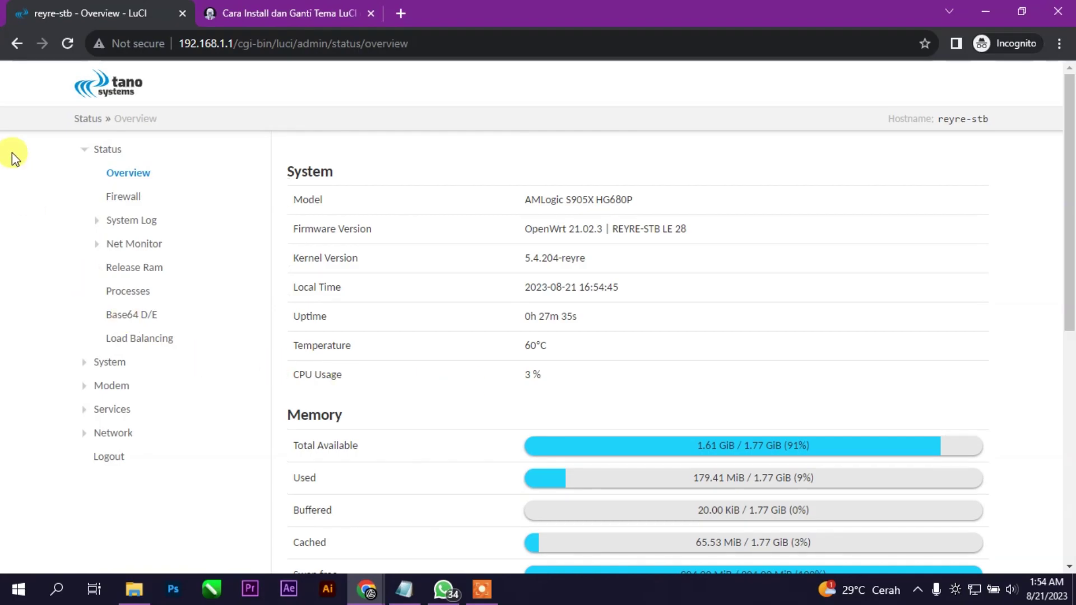
left_click(109, 362)
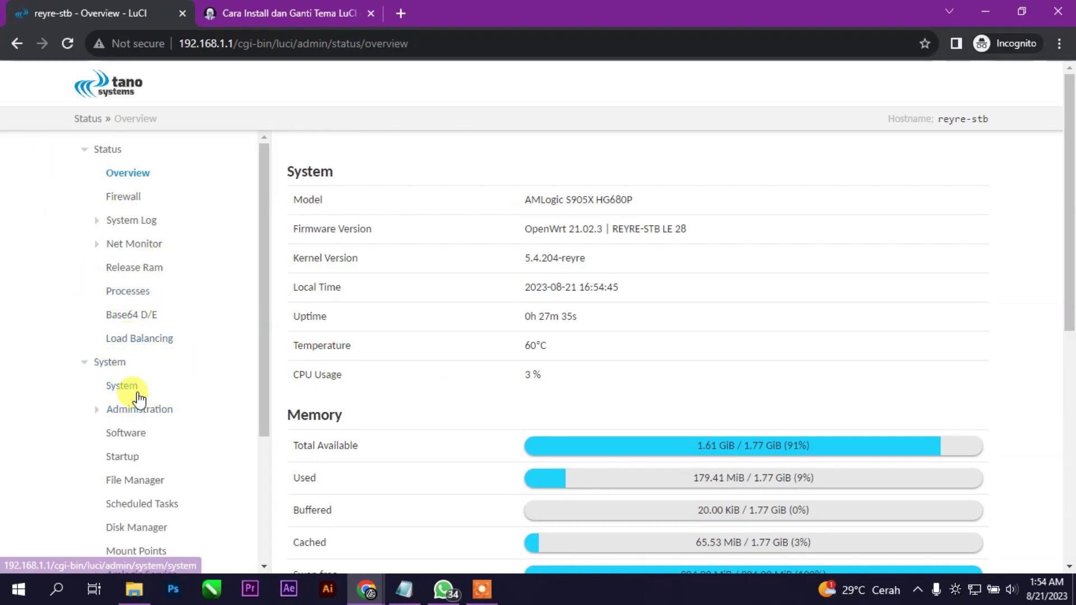
left_click(137, 391)
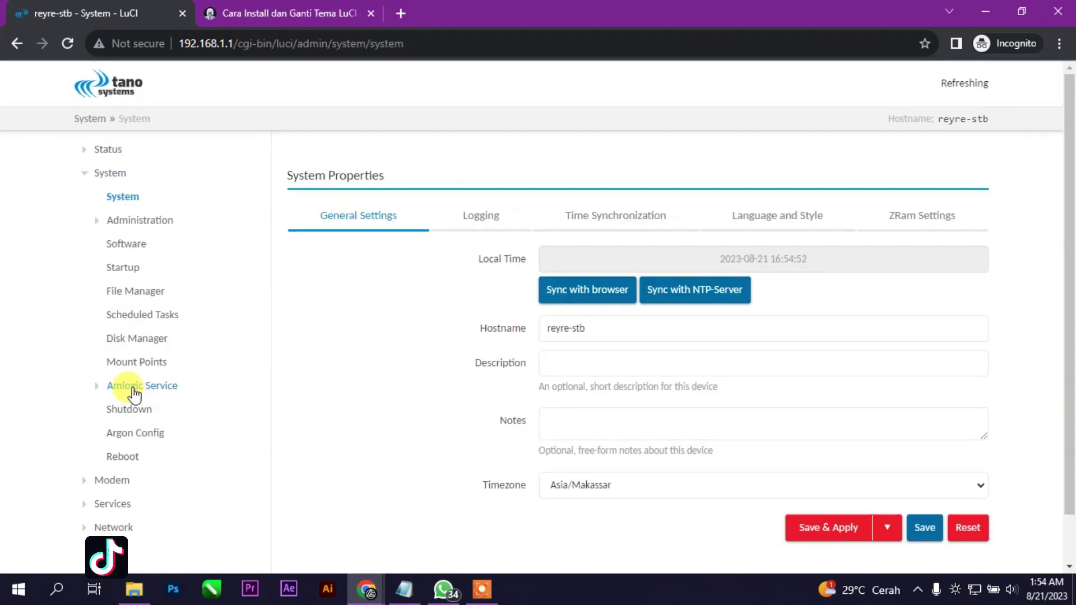
left_click(112, 503)
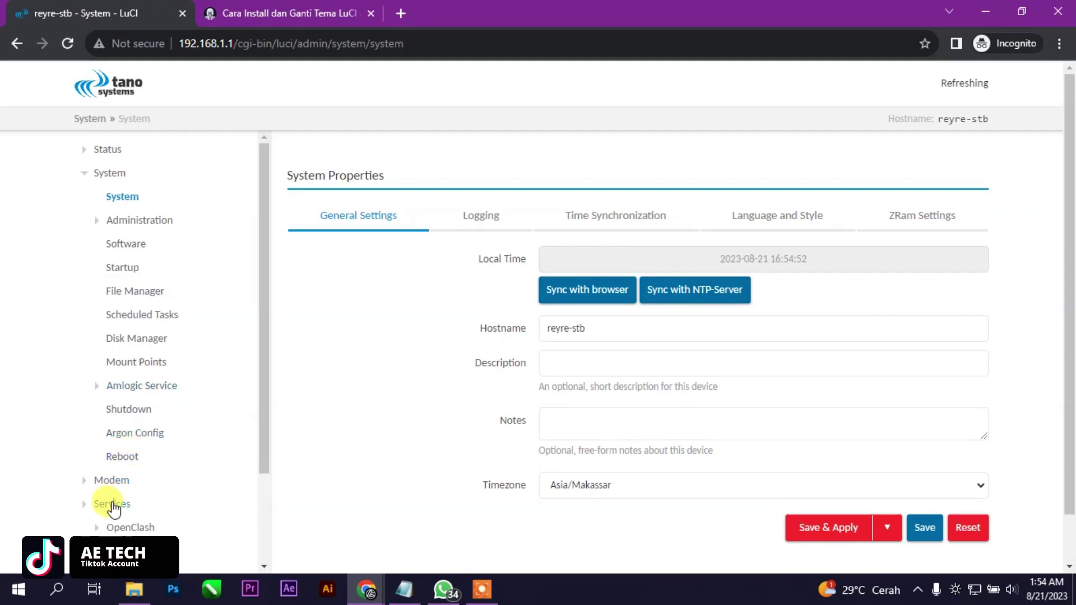
scroll(132, 493, "down", 2)
left_click(140, 412)
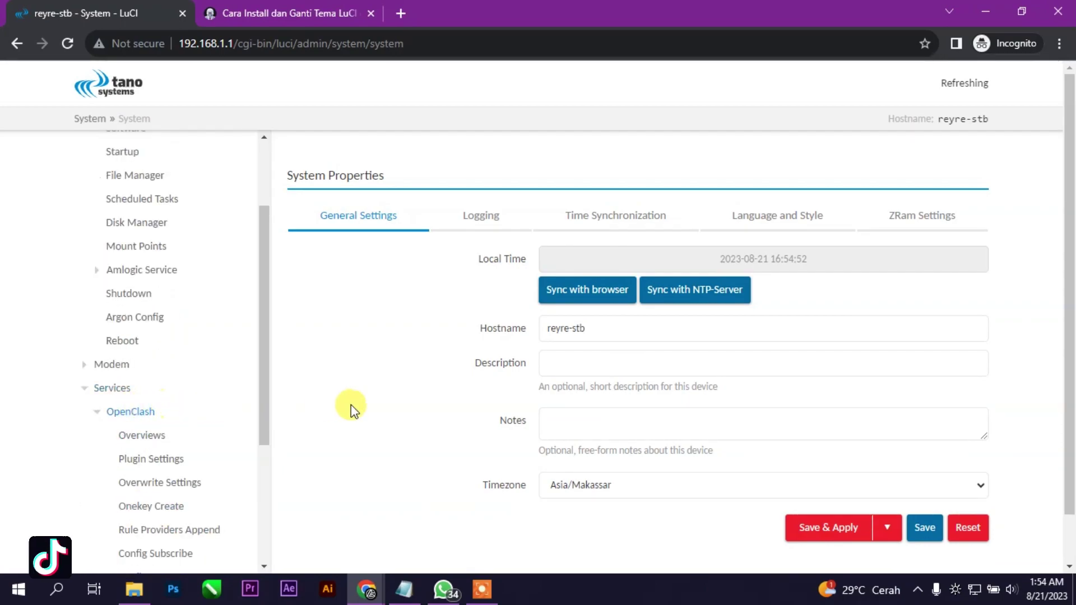
left_click(132, 412)
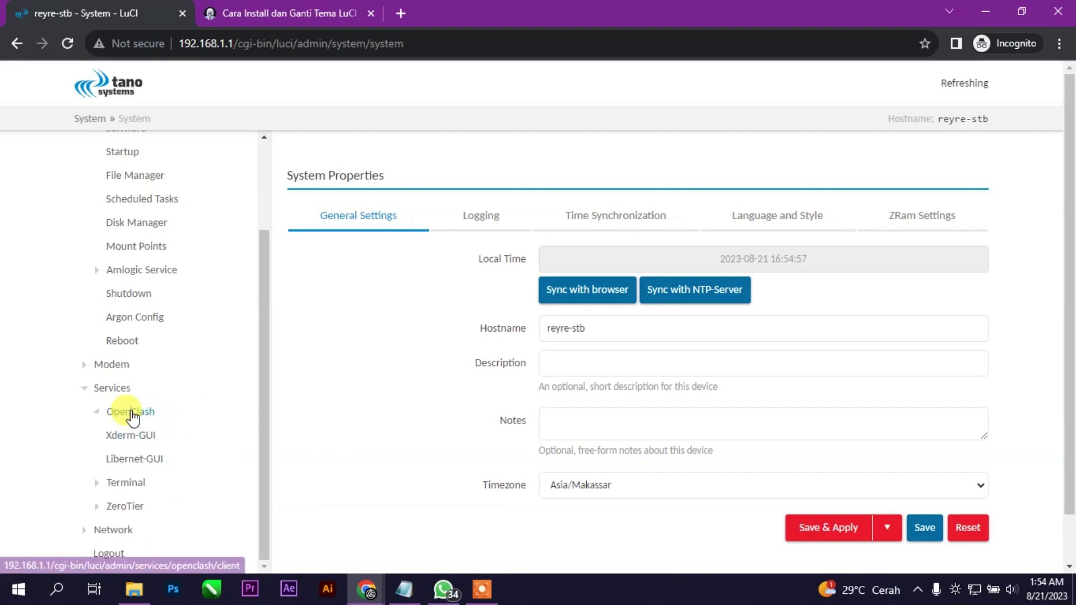
left_click(132, 412)
left_click(137, 435)
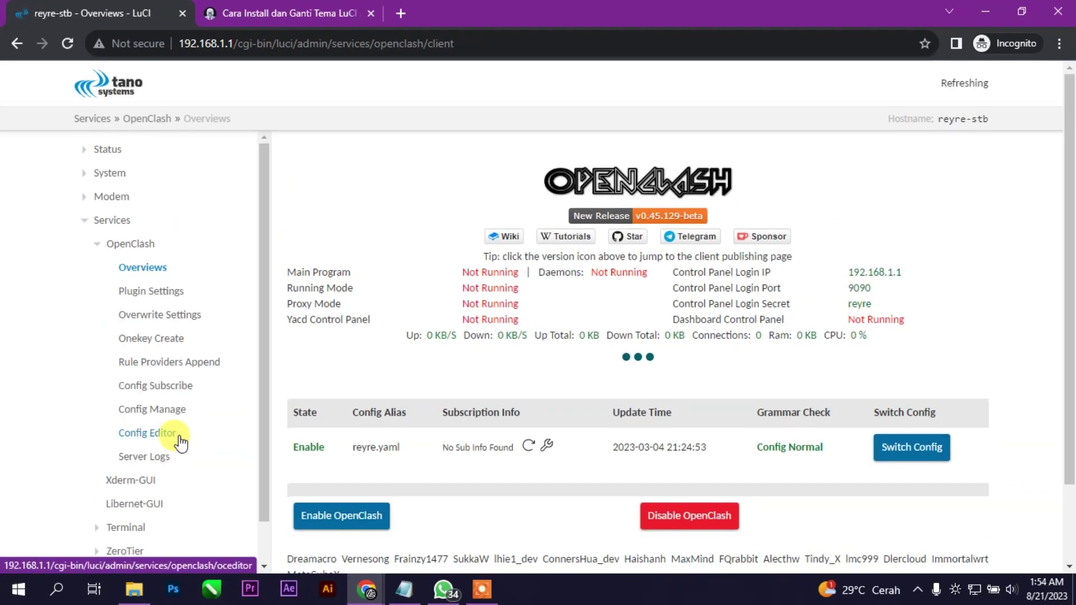
Zoom the page in and open the OpenClash Rule Providers Append page
key("ctrl+equal")
key("ctrl+equal")
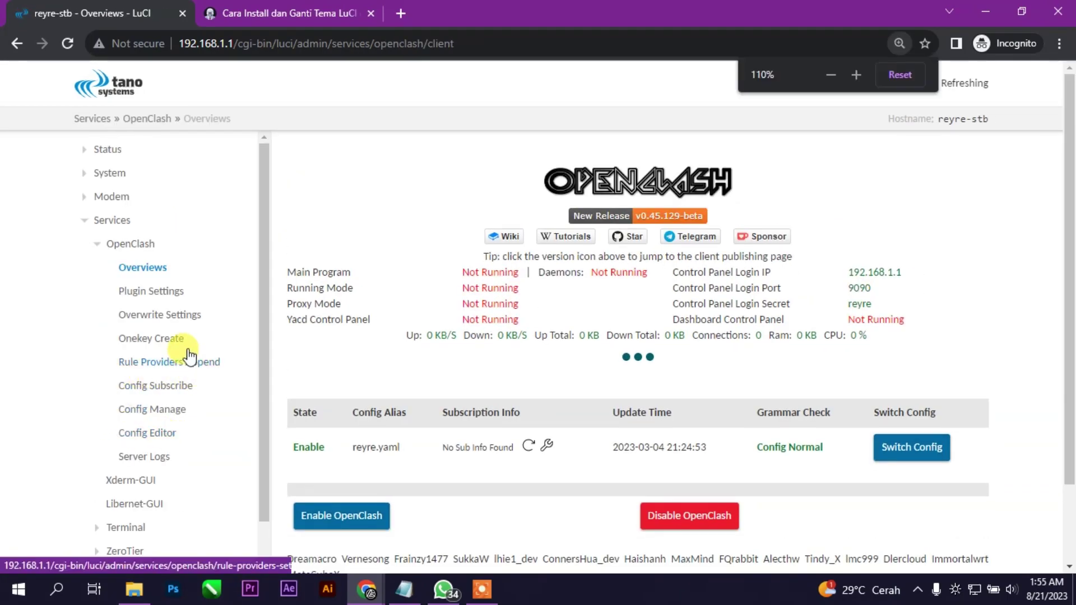
left_click(26, 90)
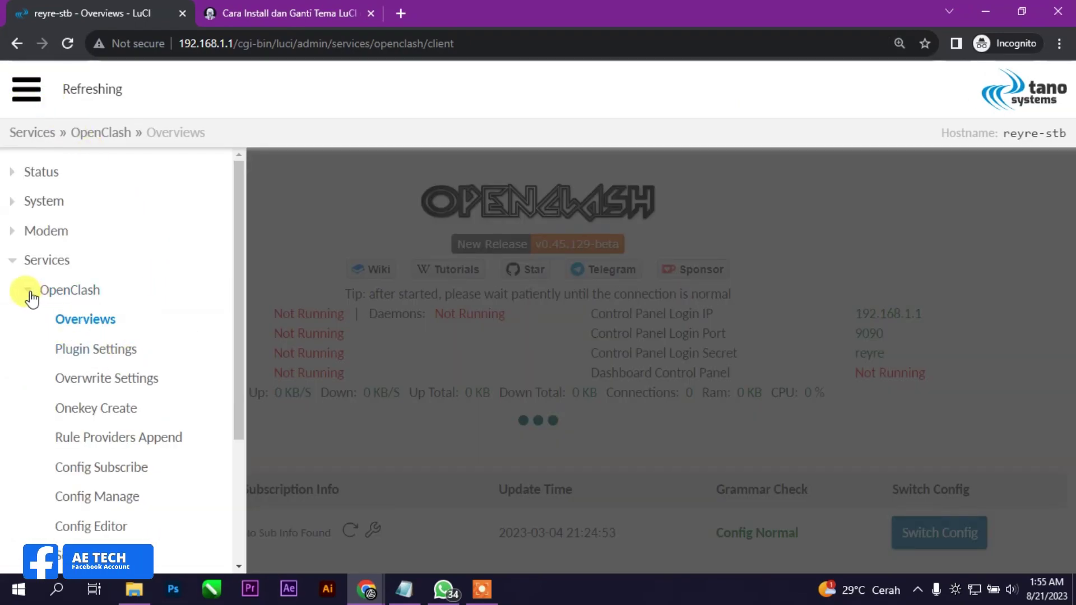
left_click(58, 296)
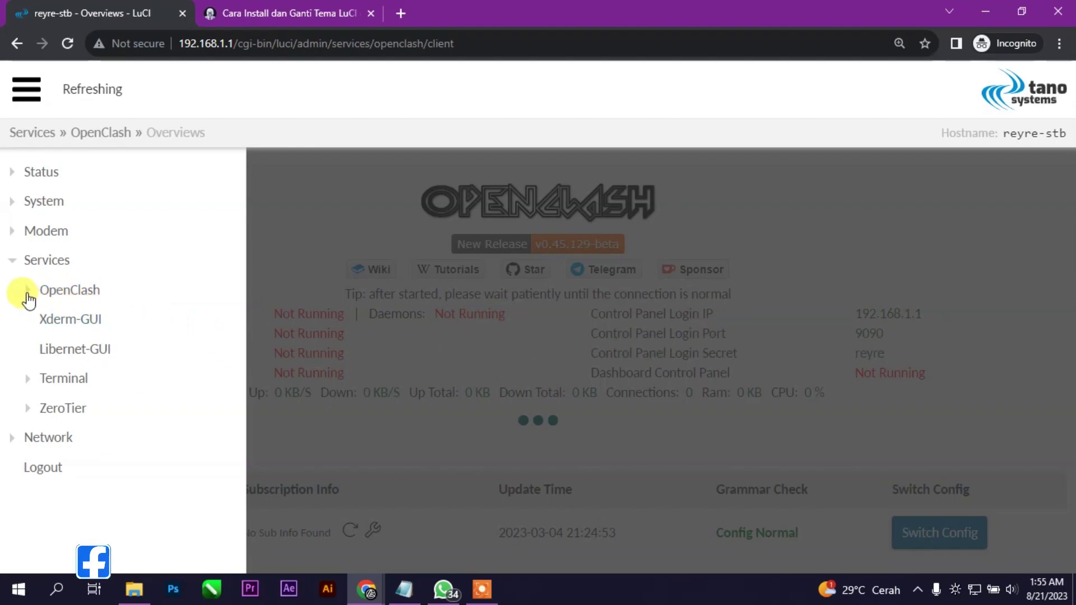
left_click(27, 292)
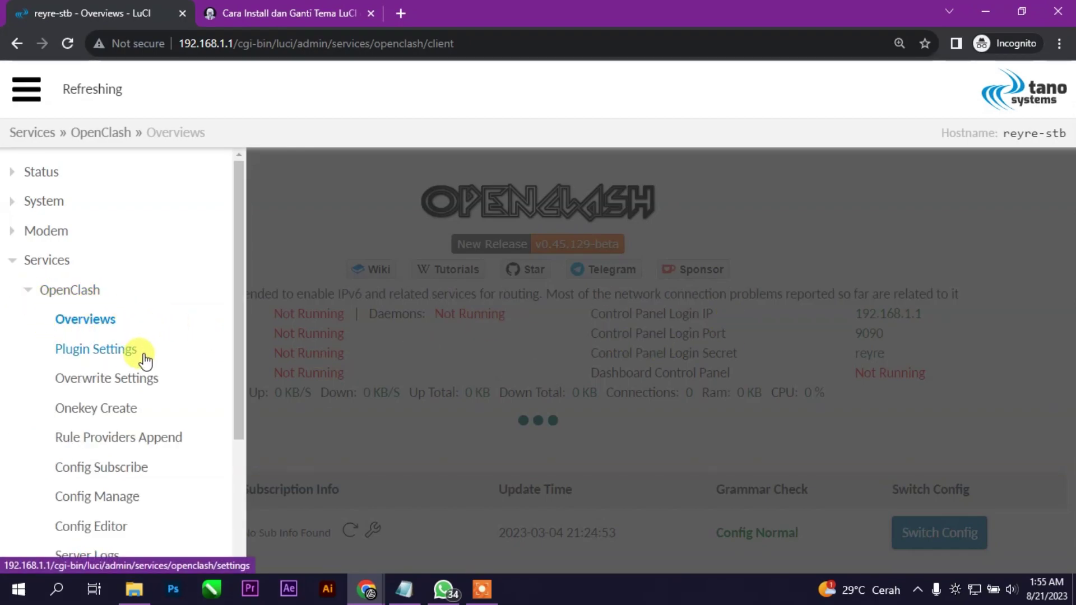
scroll(140, 353, "down", 2)
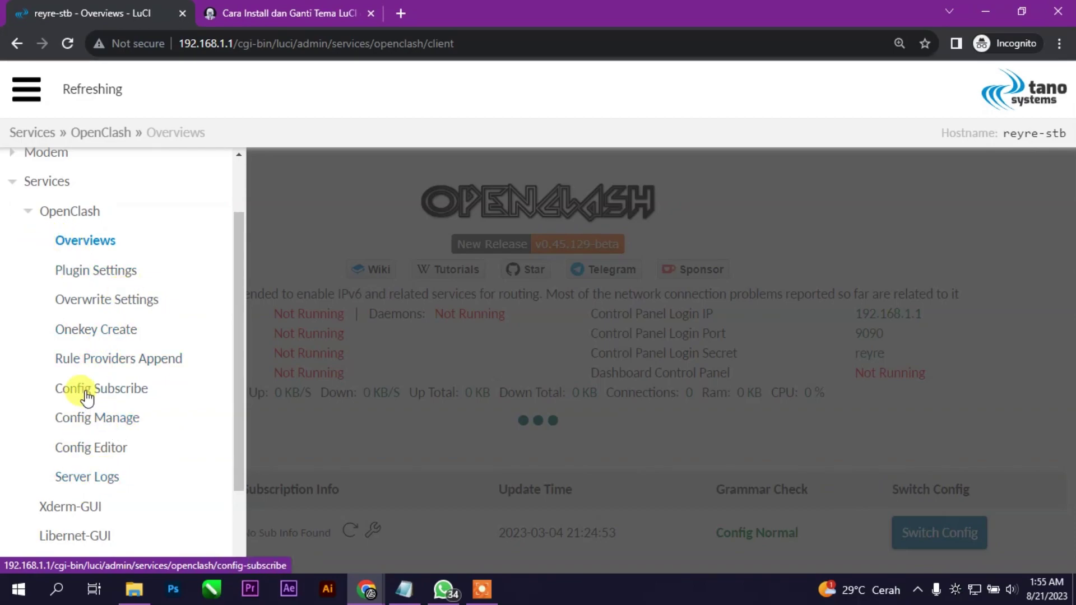
left_click(71, 361)
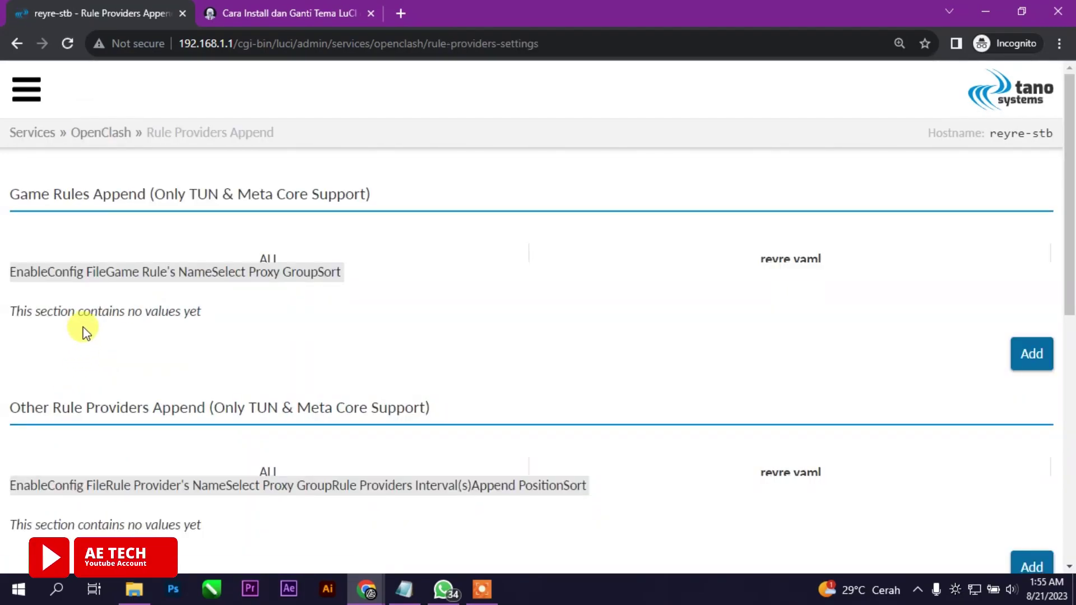
Open the Xderm-GUI page from the Services sidebar
left_click(26, 93)
left_click(56, 297)
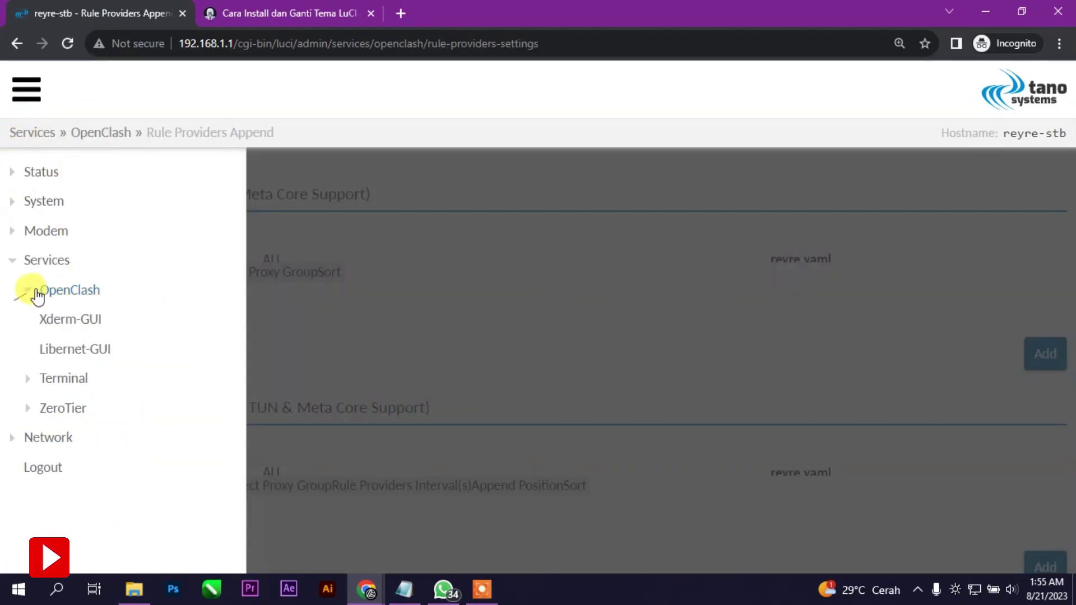
left_click(43, 315)
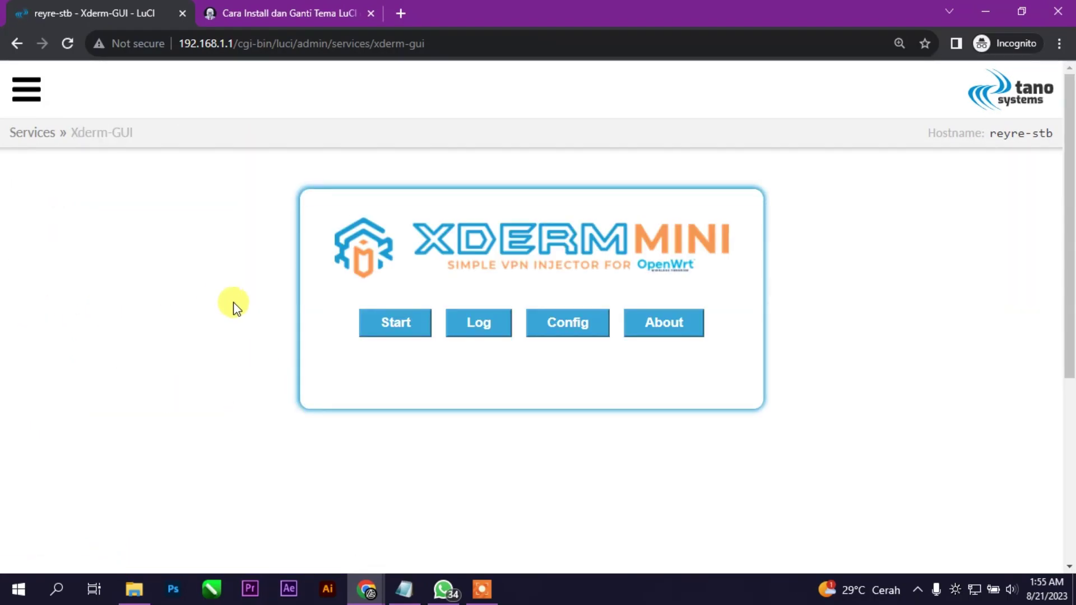
Zoom back out, open Libernet-GUI, and expand the ZeroTier, Terminal and Network menu sections
left_click(27, 92)
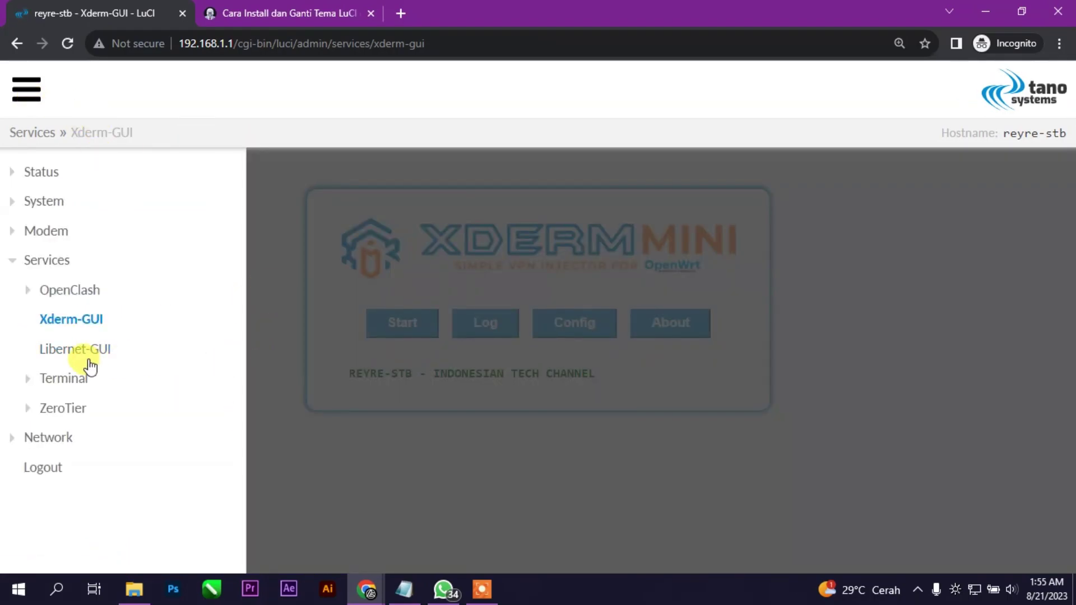
key("ctrl+minus")
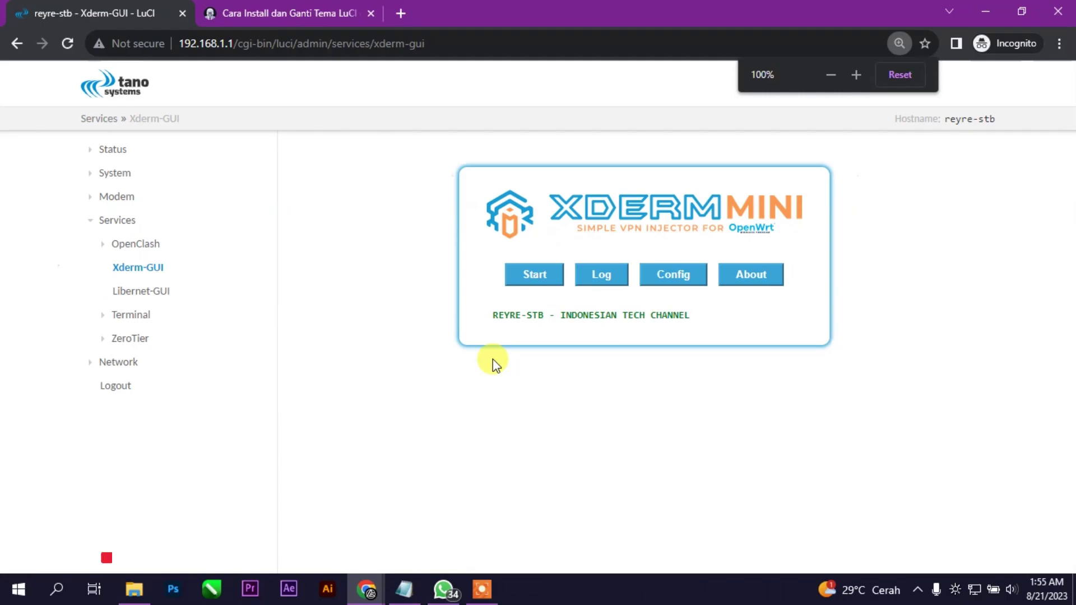
left_click(104, 314)
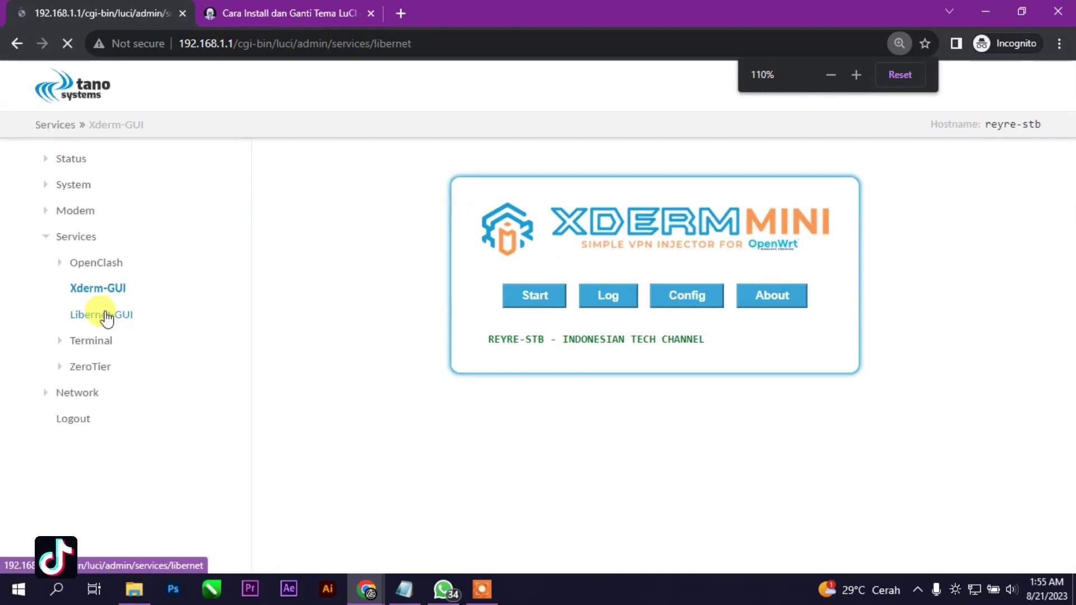
left_click(54, 368)
left_click(52, 341)
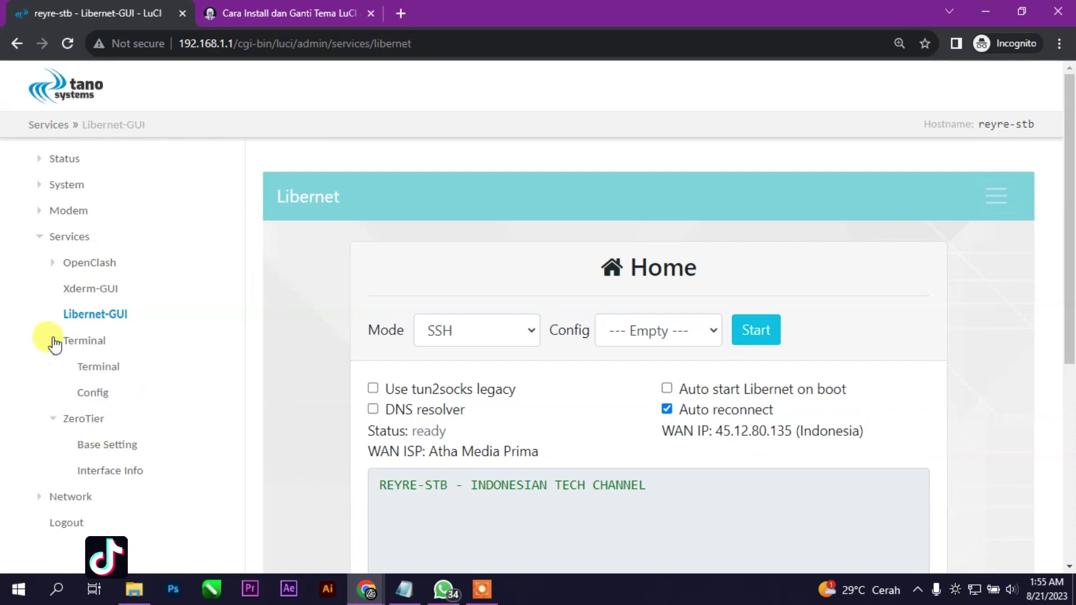
left_click(39, 498)
scroll(112, 477, "down", 4)
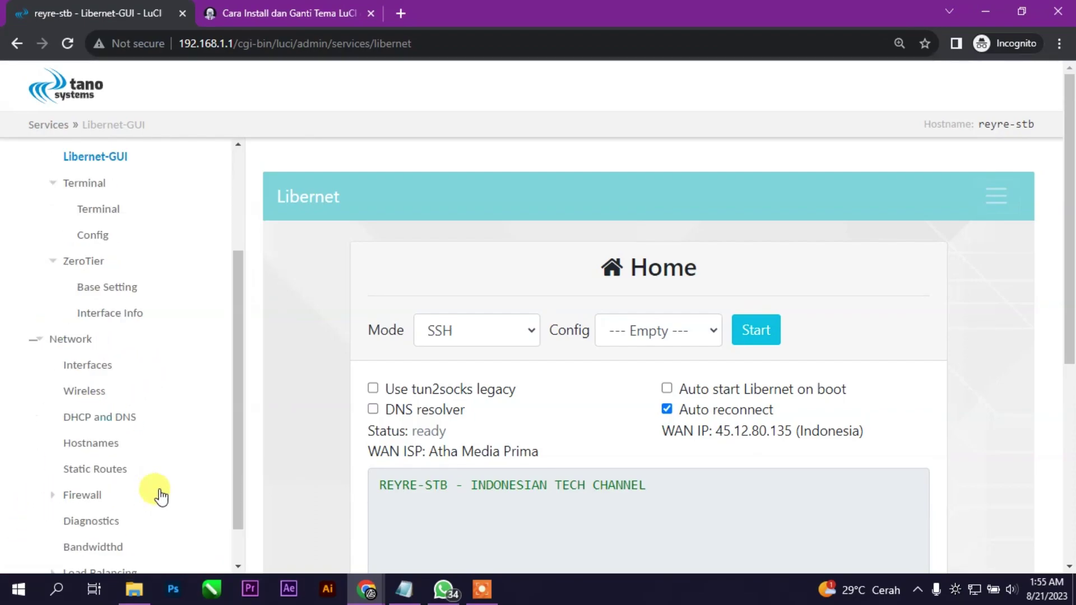
scroll(133, 443, "up", 4)
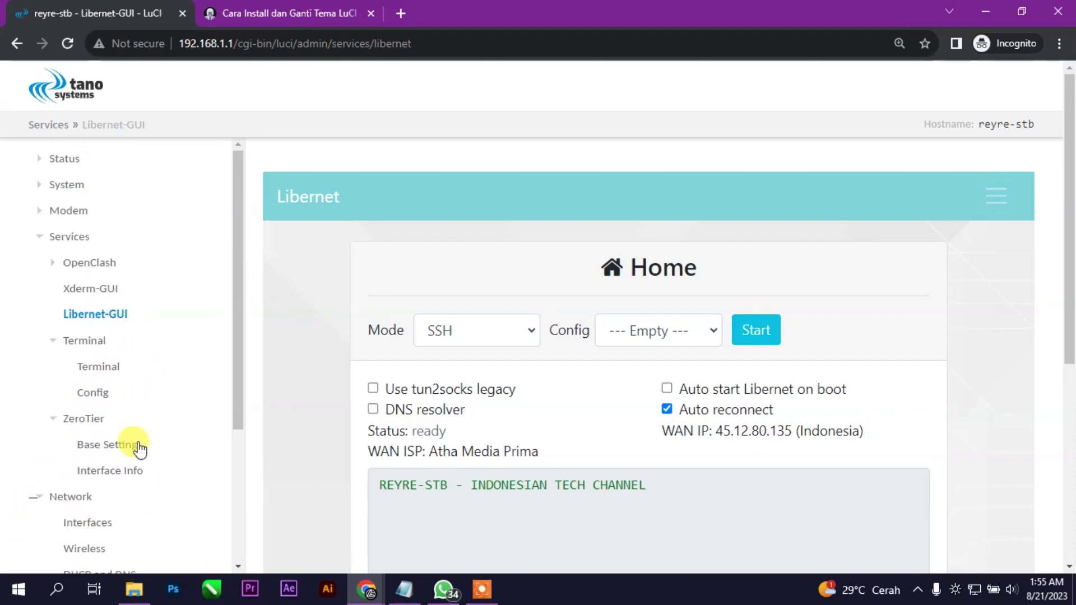
Open Status > Overview and scroll to the memory and network details
left_click(42, 188)
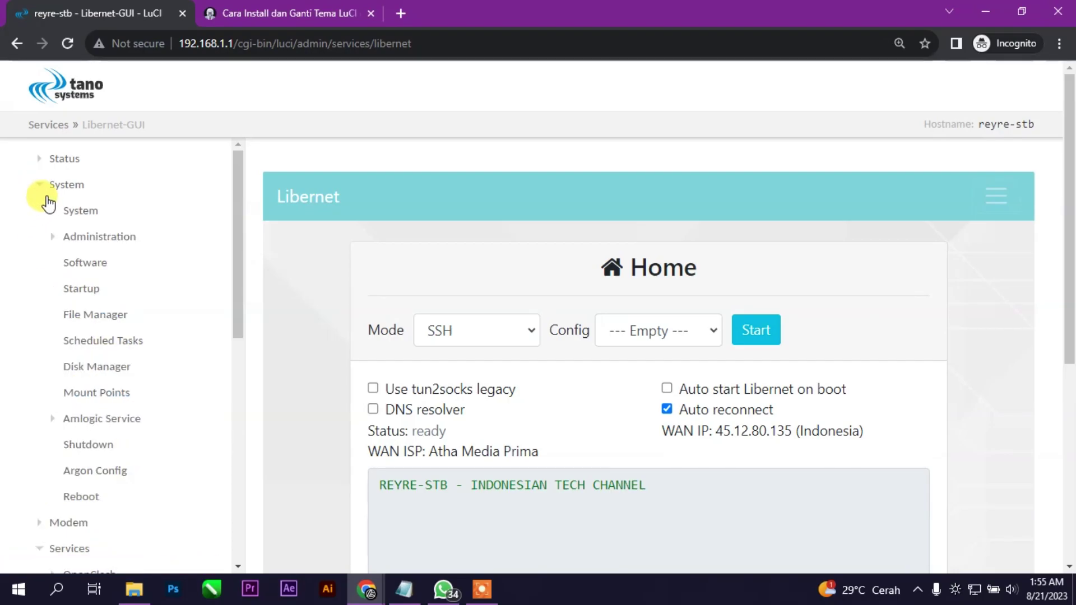
left_click(31, 160)
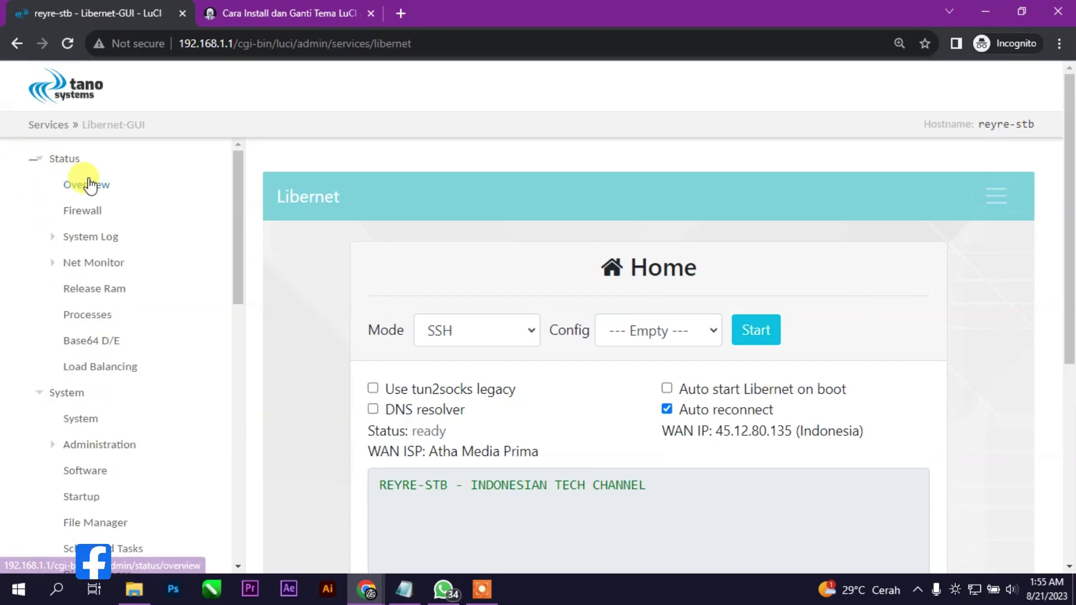
left_click(89, 184)
scroll(142, 384, "down", 5)
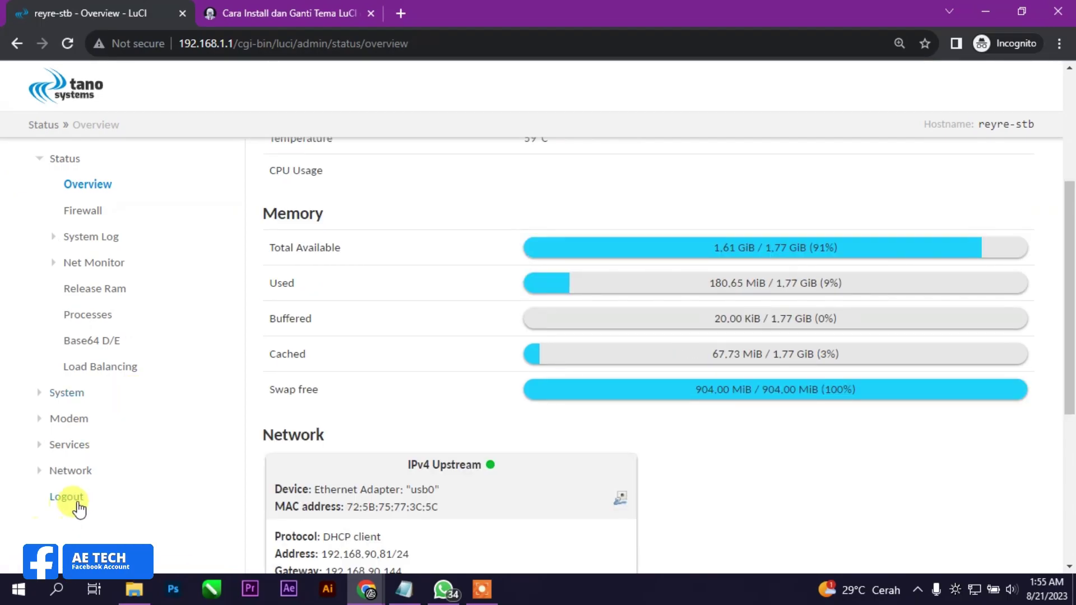
Log out and set the page zoom back to 110%
left_click(77, 503)
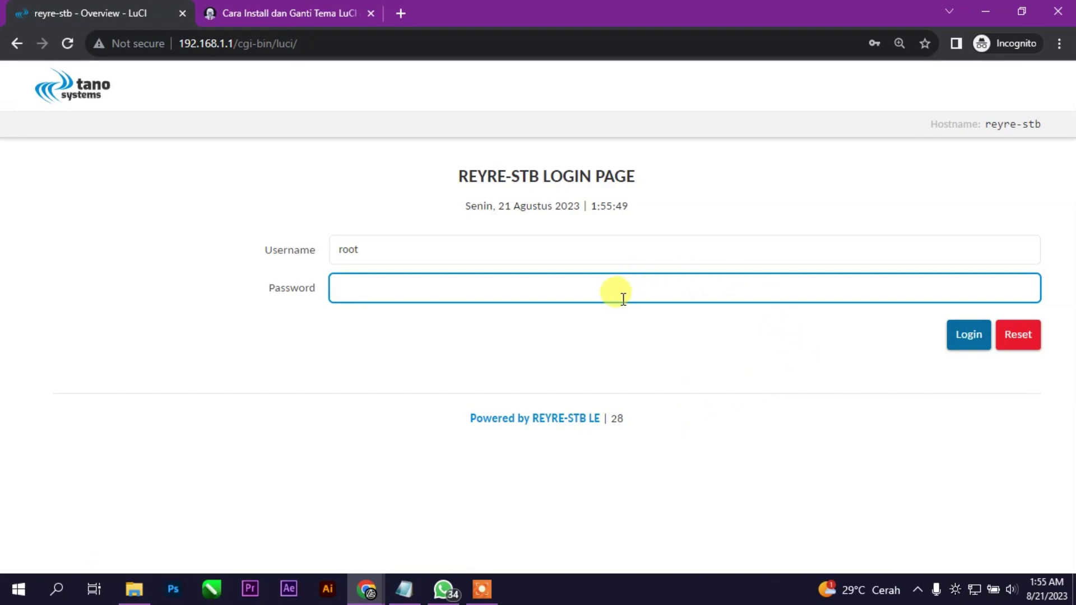
key("ctrl+minus")
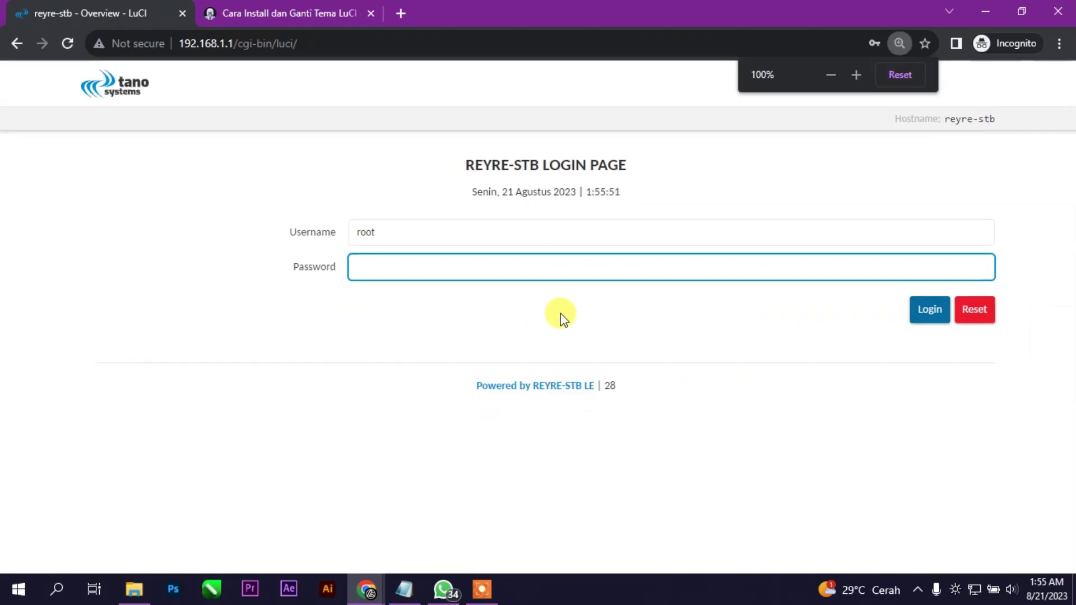
key("ctrl+plus")
key("ctrl+plus")
key("ctrl+minus")
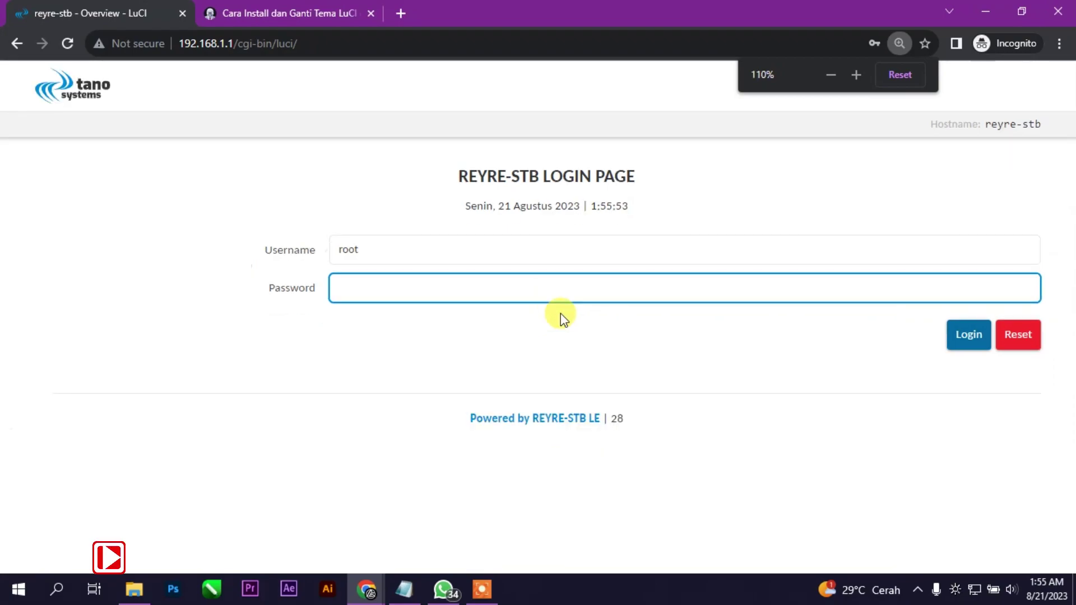
Log in as root, retrying with the correct password after the invalid-password error
left_click(457, 293)
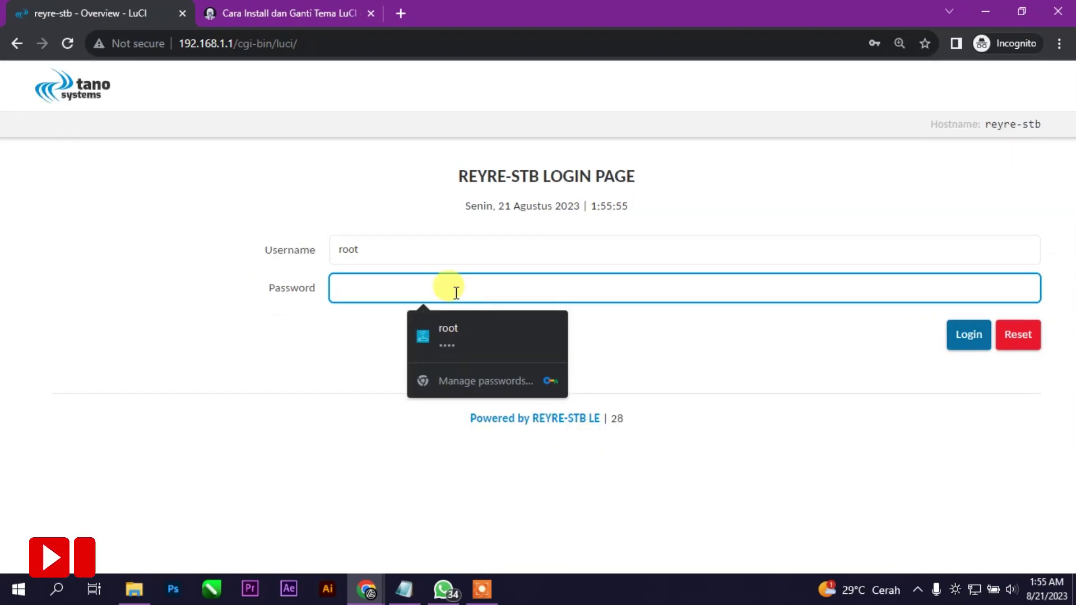
type("12")
key("Return")
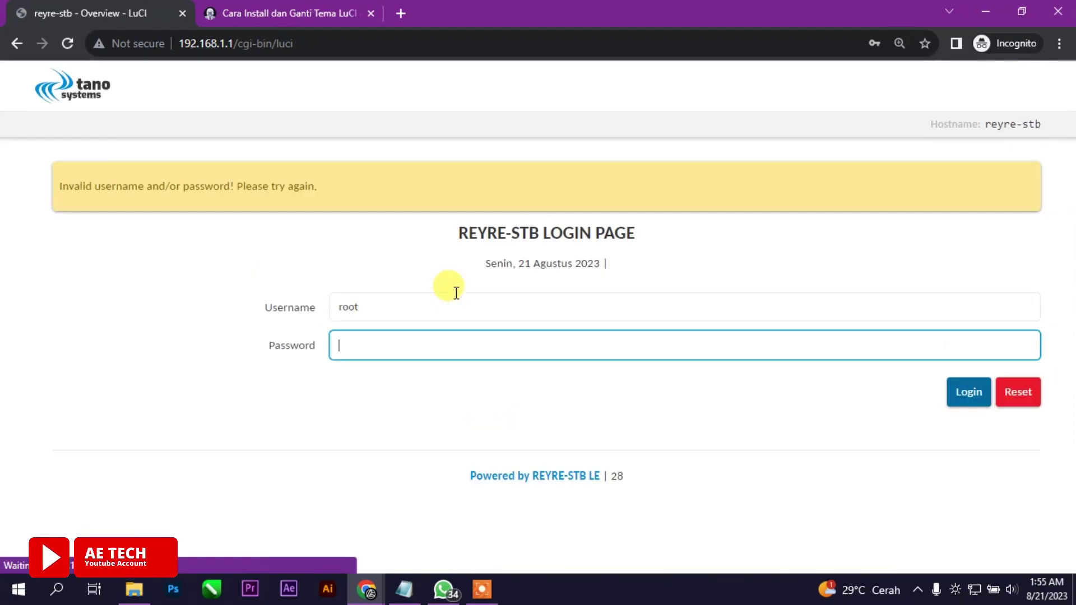
type("•••••••")
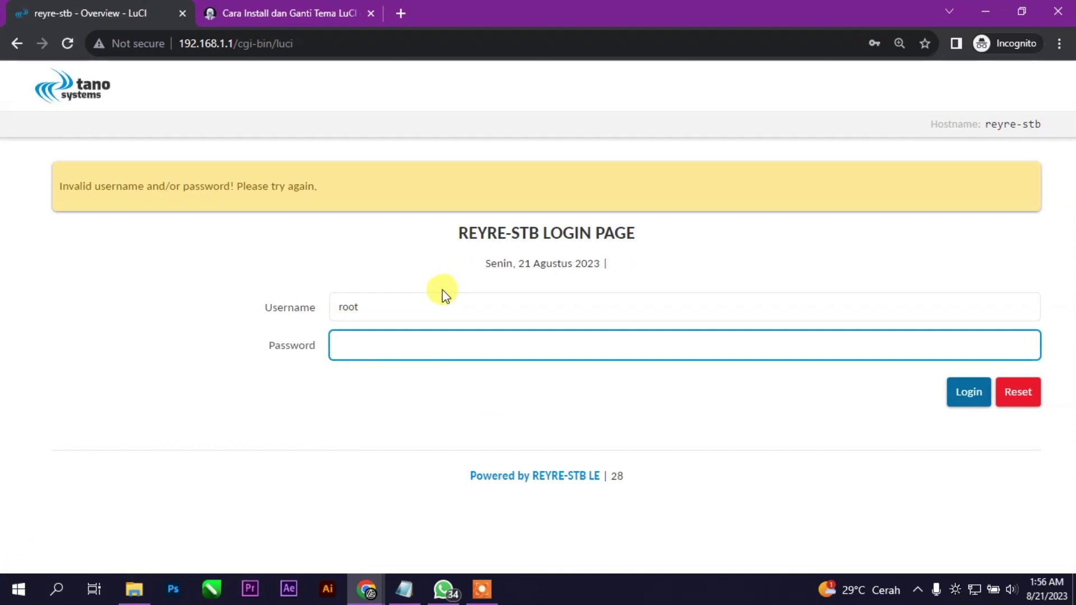
type("•••••••••")
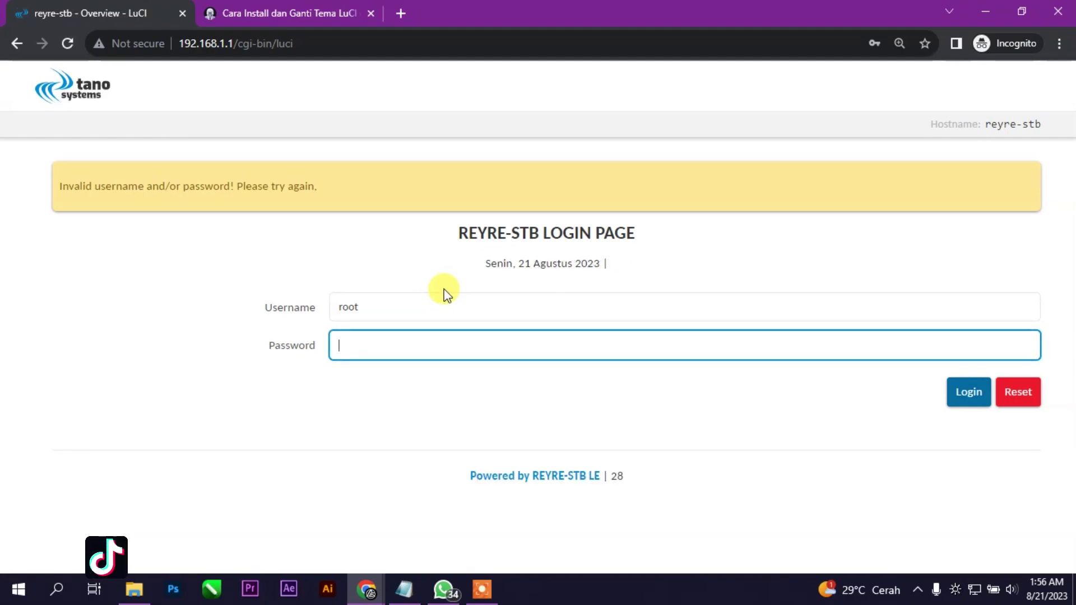
type("•••••••••")
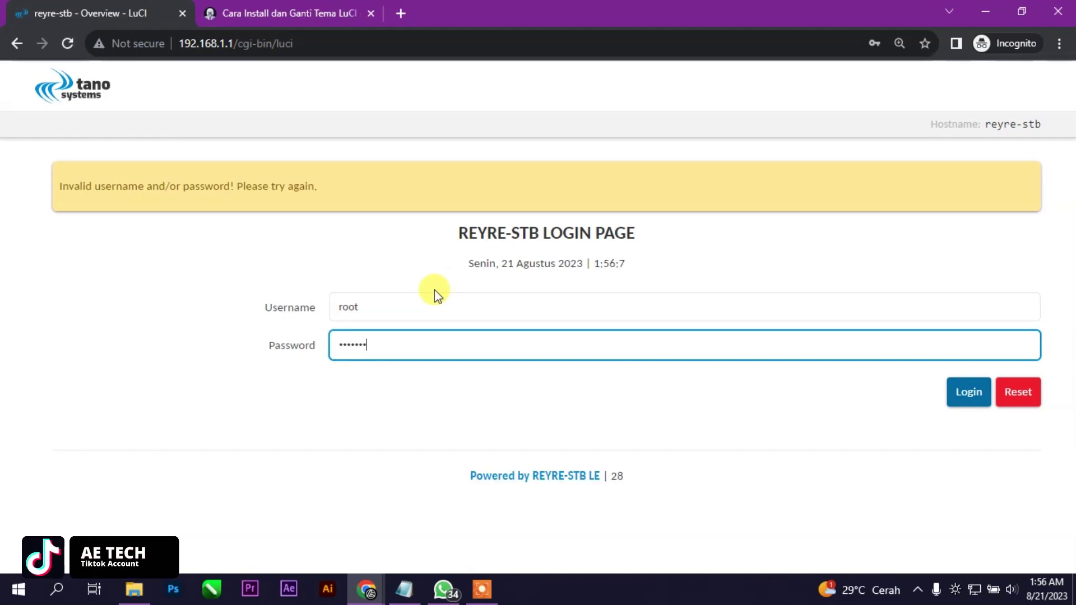
key("Return")
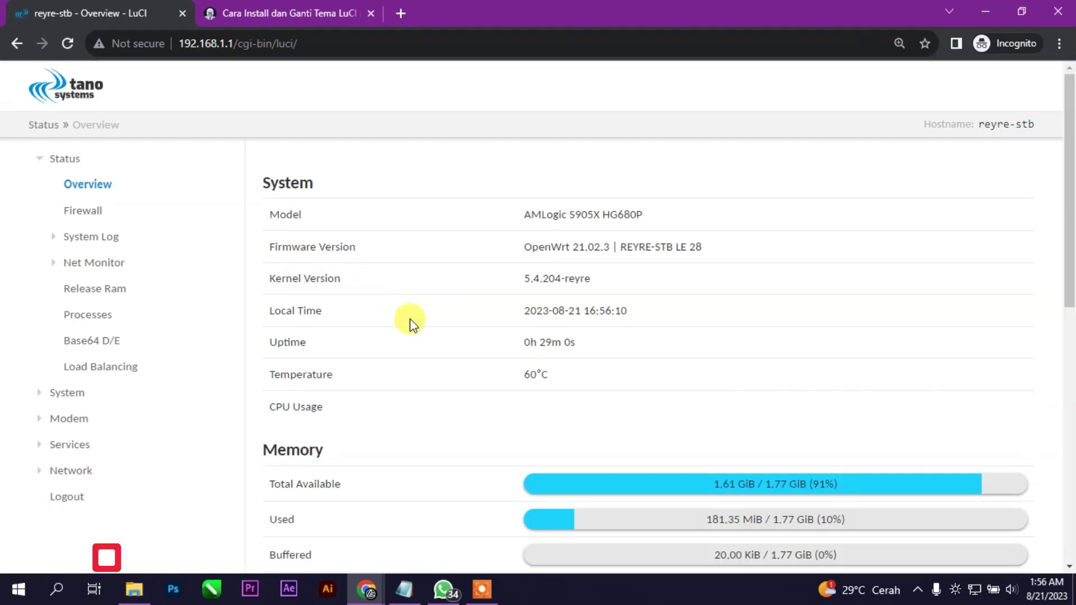
Scroll through the Overview, then open System > System Properties
scroll(225, 297, "down", 2)
scroll(587, 401, "down", 2)
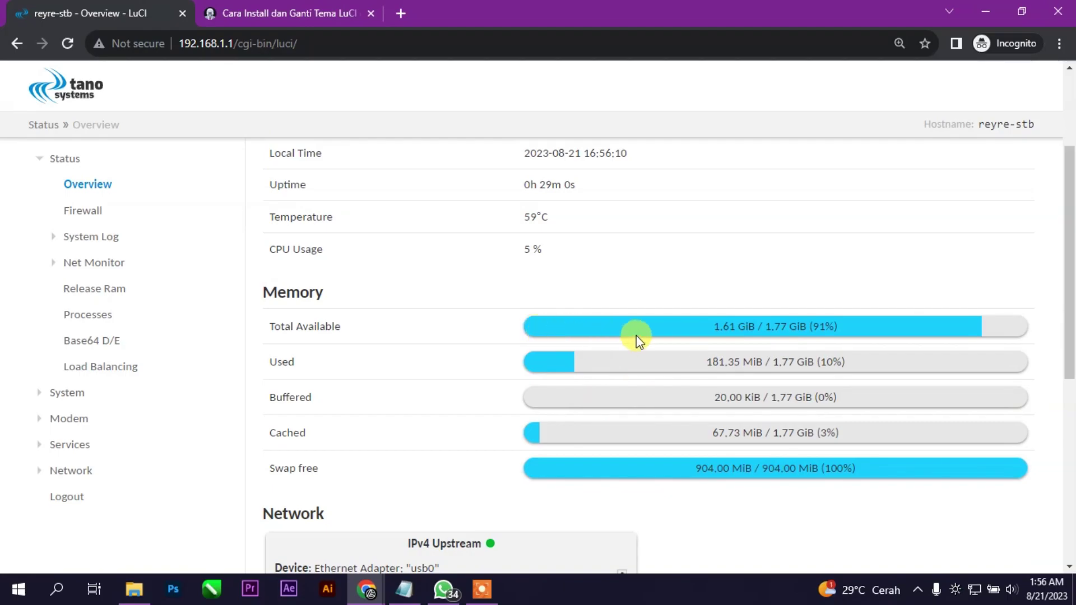
scroll(637, 337, "down", 6)
scroll(456, 310, "up", 4)
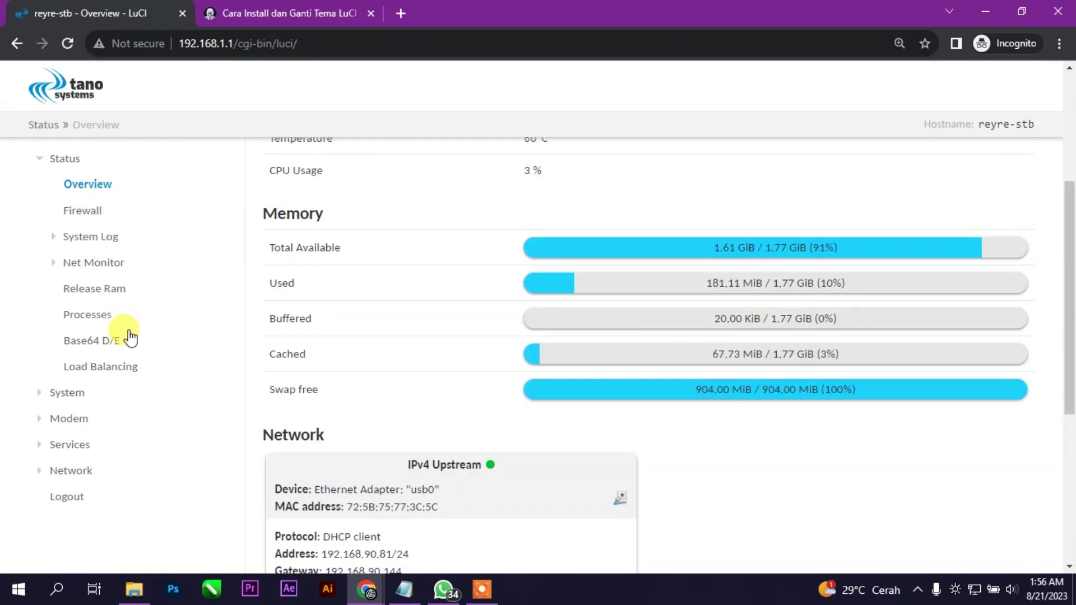
left_click(51, 392)
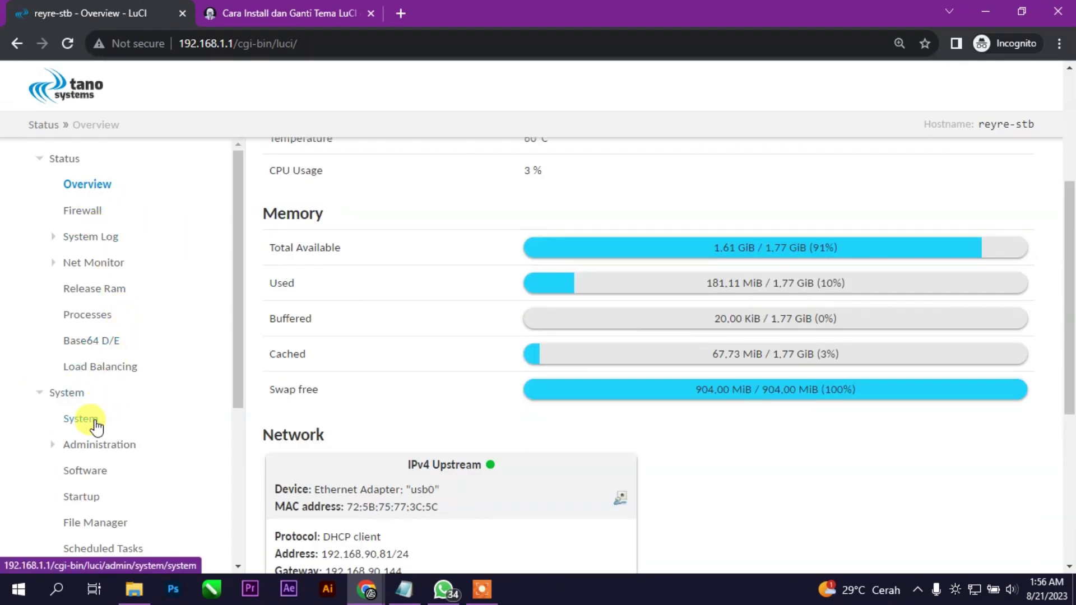
left_click(94, 421)
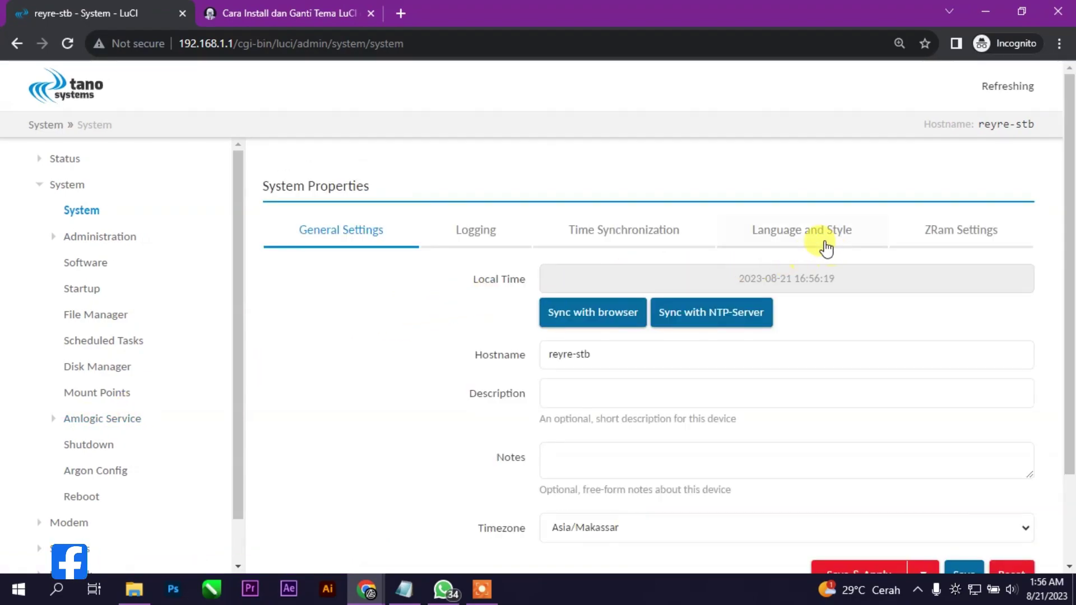
Set the Design to Material, save & apply, then open Status > Overview
left_click(826, 248)
left_click(648, 314)
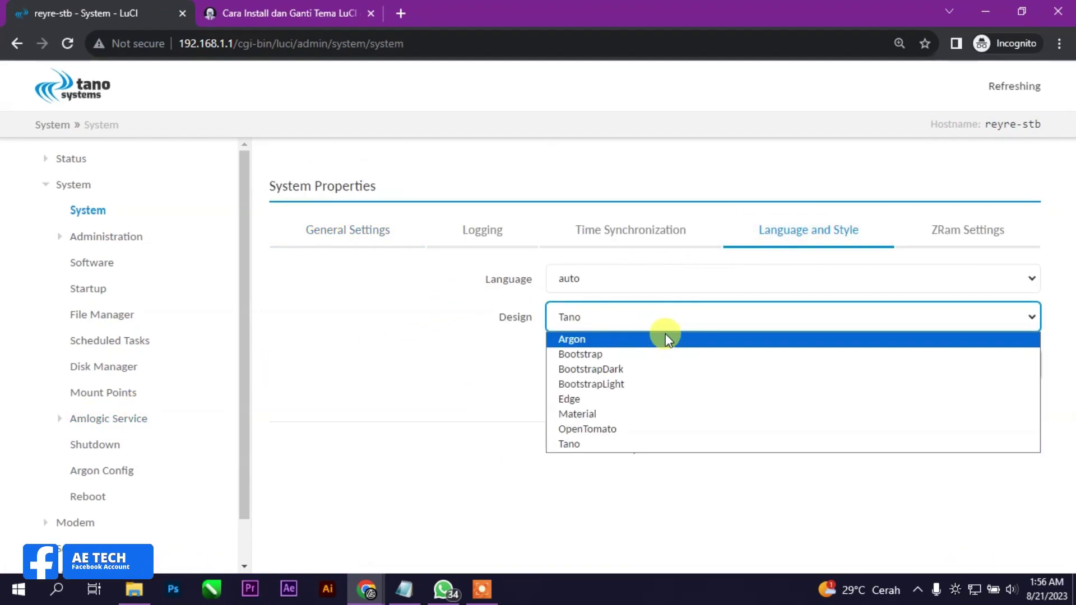
left_click(633, 399)
left_click(874, 363)
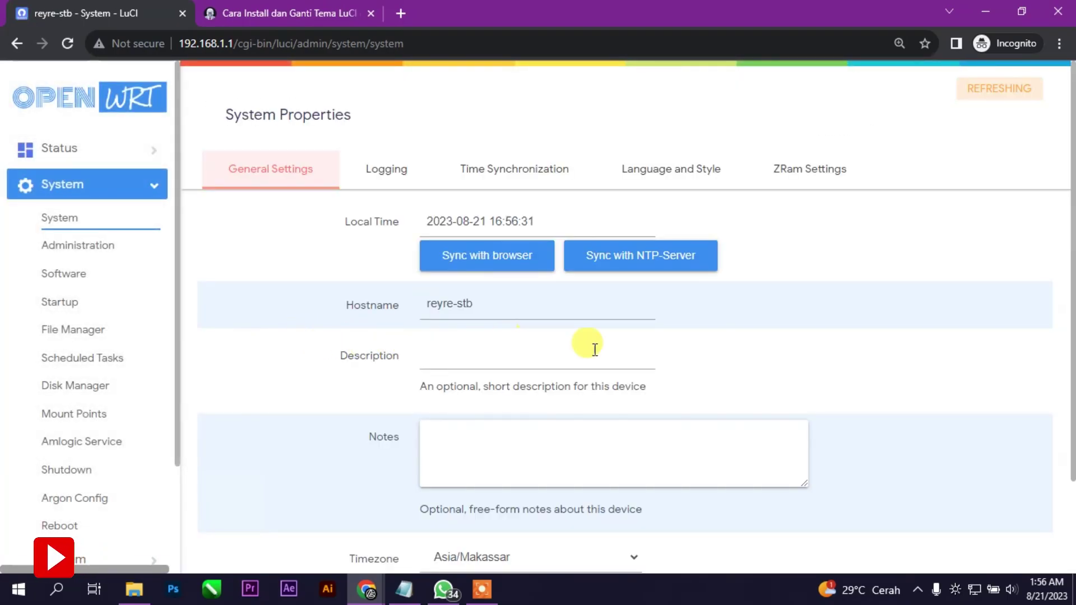
left_click(57, 149)
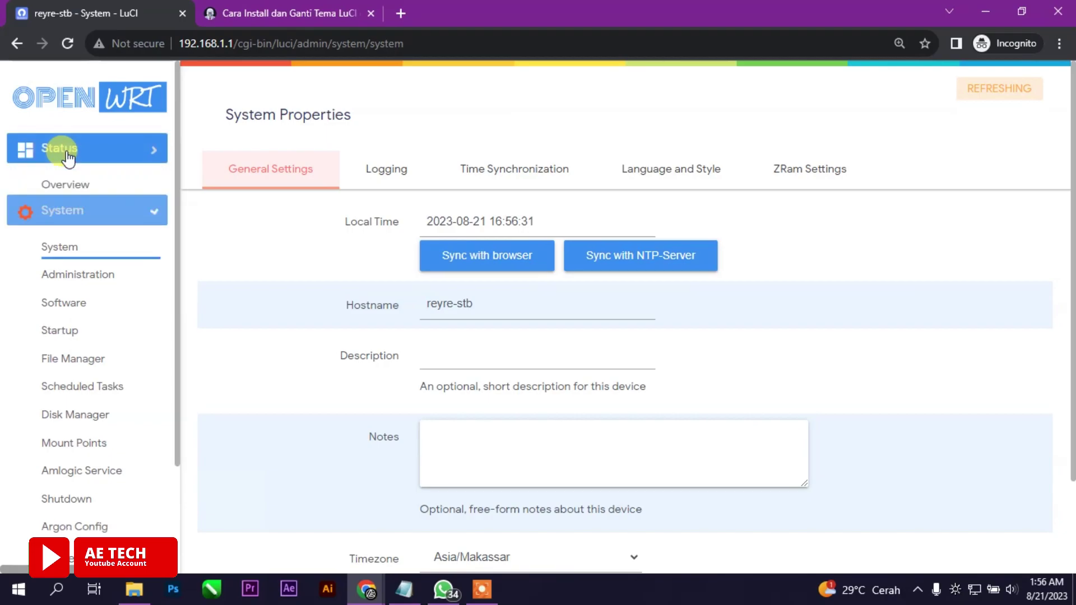
left_click(66, 181)
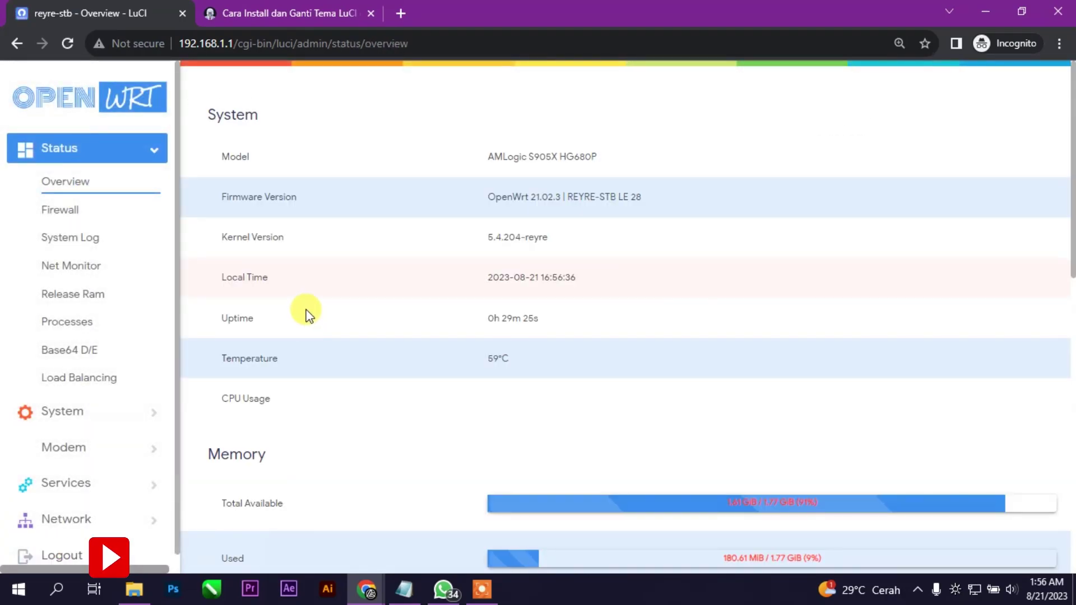